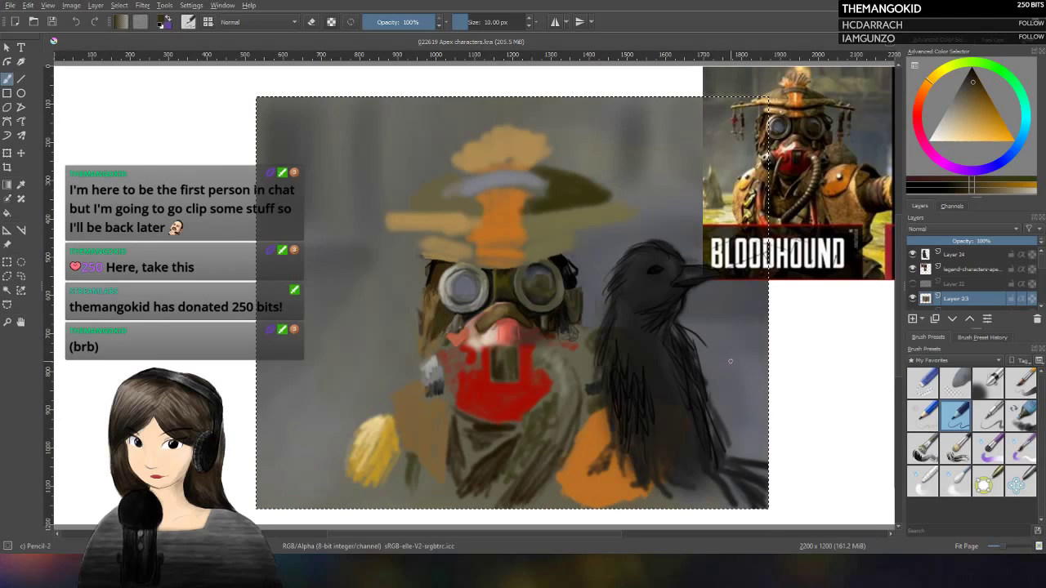
Step: Compare the Bloodhound painting with and without the sketch lines on Layer 22
click(913, 284)
click(912, 283)
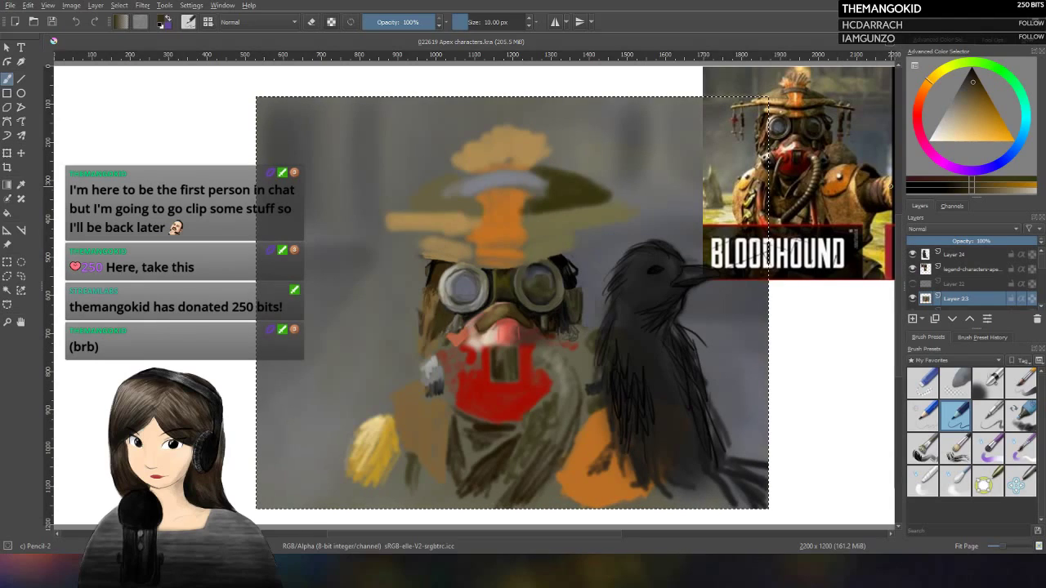
click(913, 284)
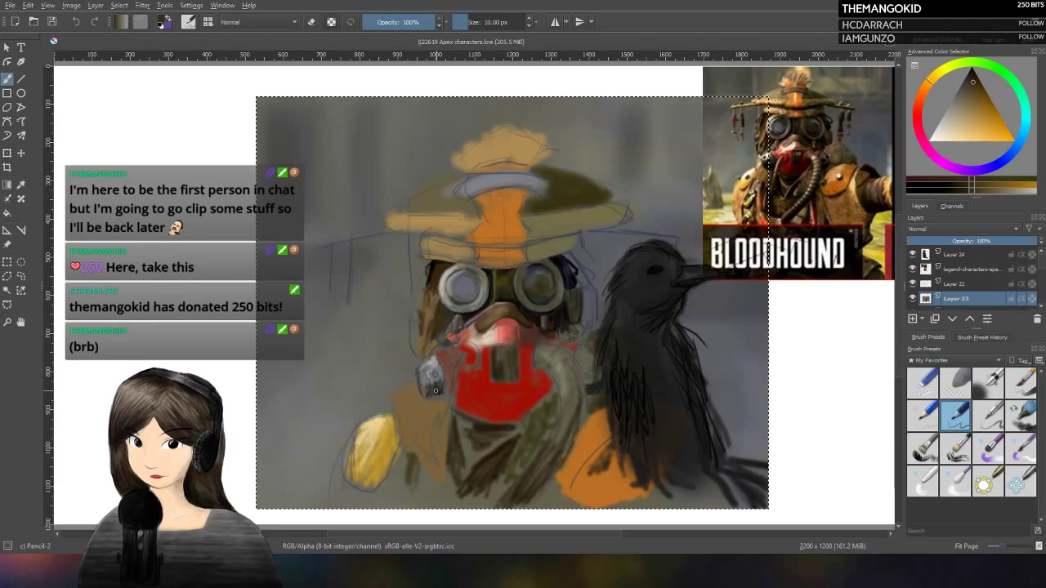
click(915, 283)
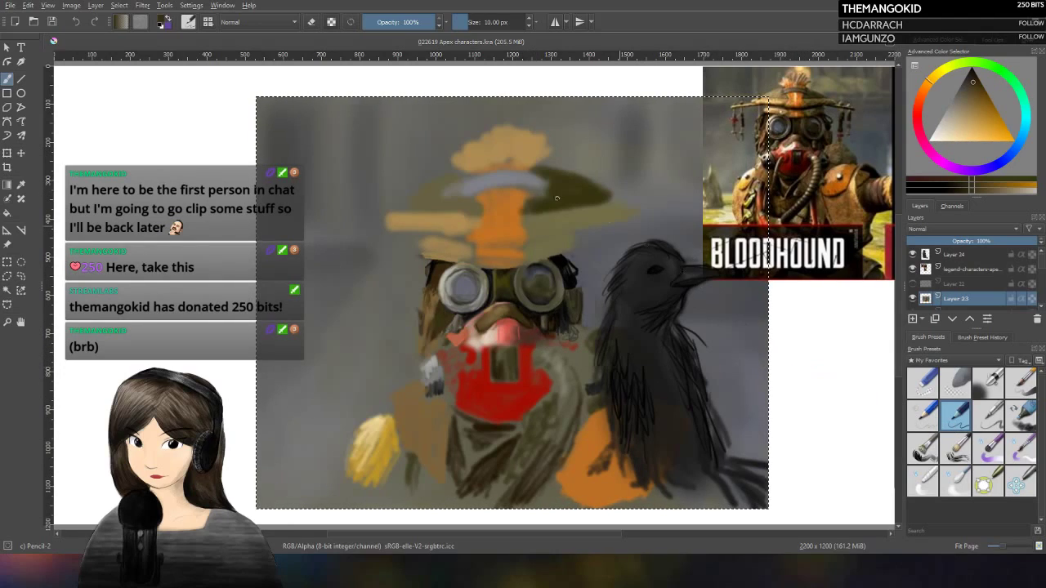
Step: Sample a near-black brown from the strap area between the goggles as the painting colour for the brush
click(22, 186)
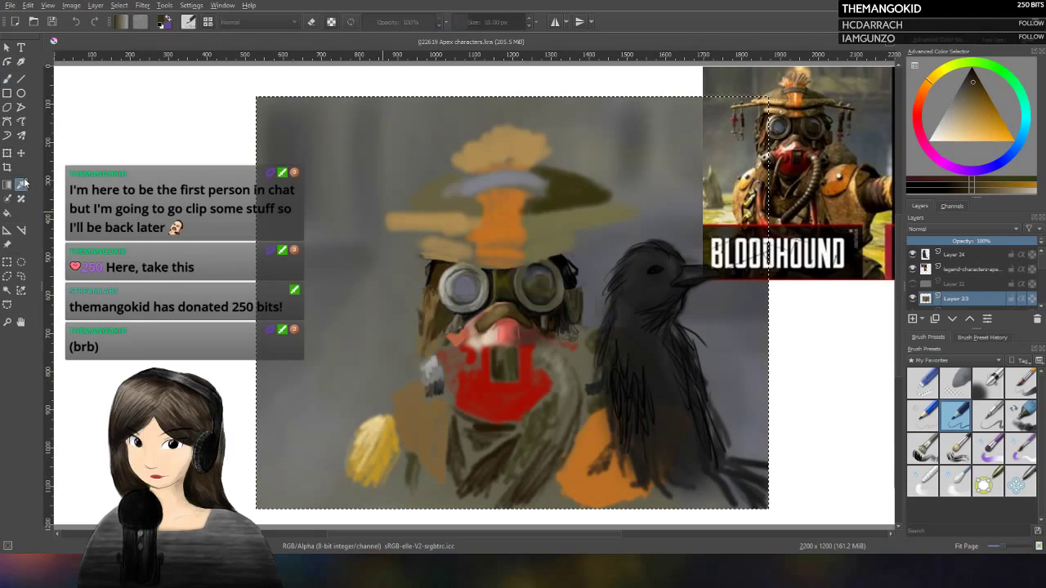
click(521, 318)
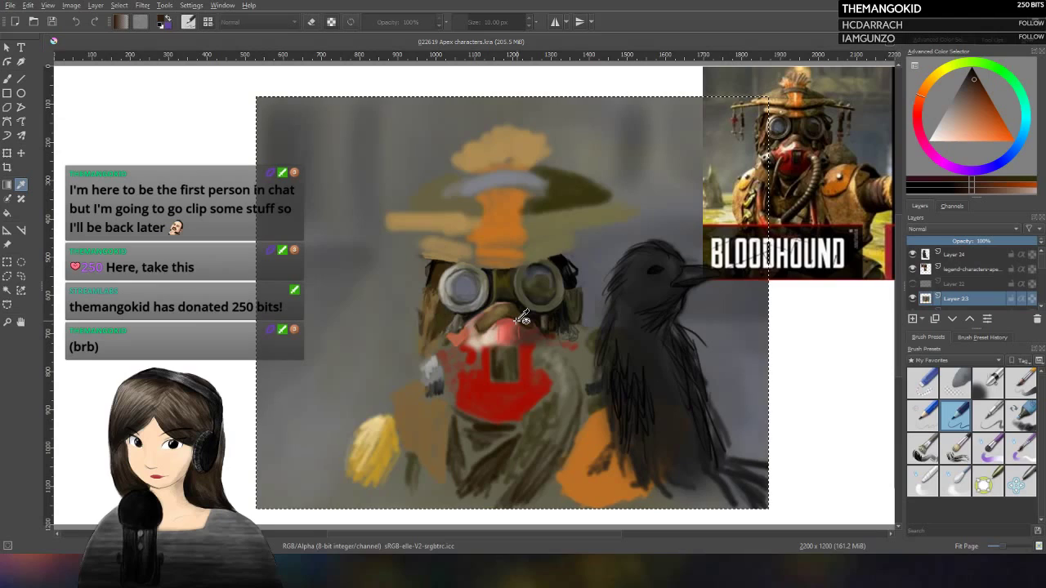
click(521, 319)
click(520, 319)
click(521, 318)
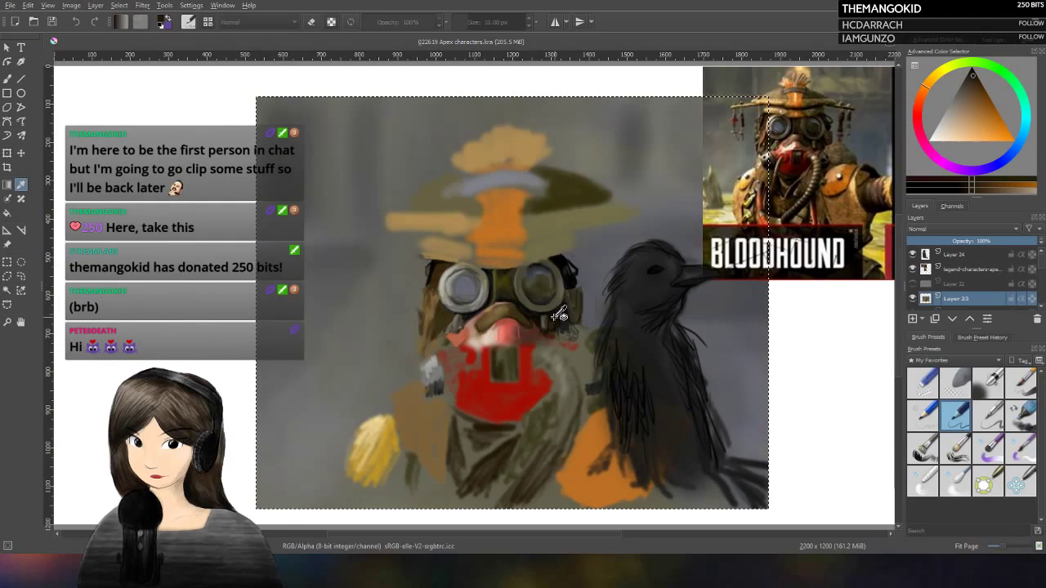
click(508, 296)
click(508, 296)
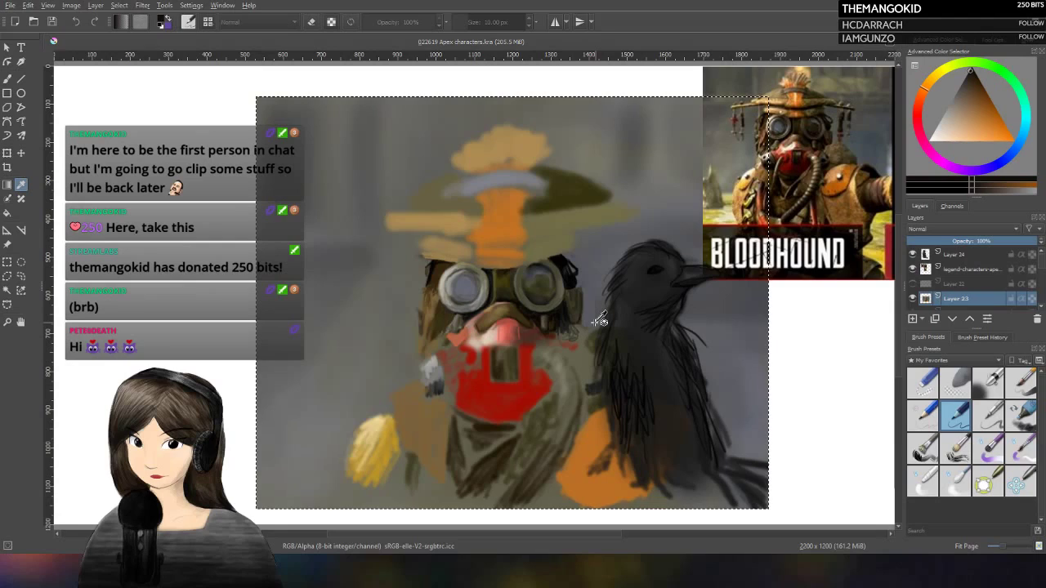
click(7, 79)
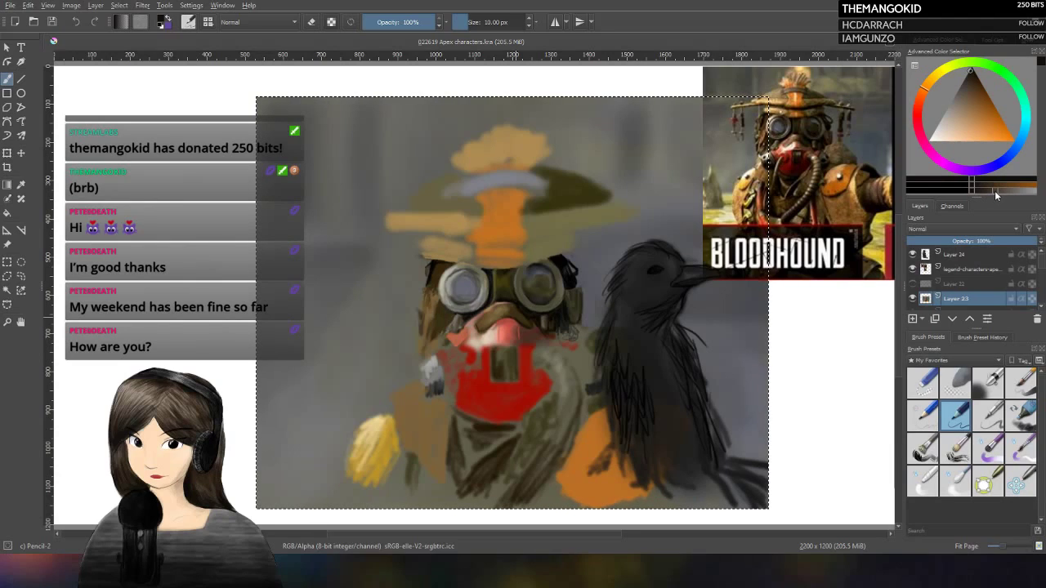
Step: Change the painting colour to a dark, muted red for shading the mask
click(920, 114)
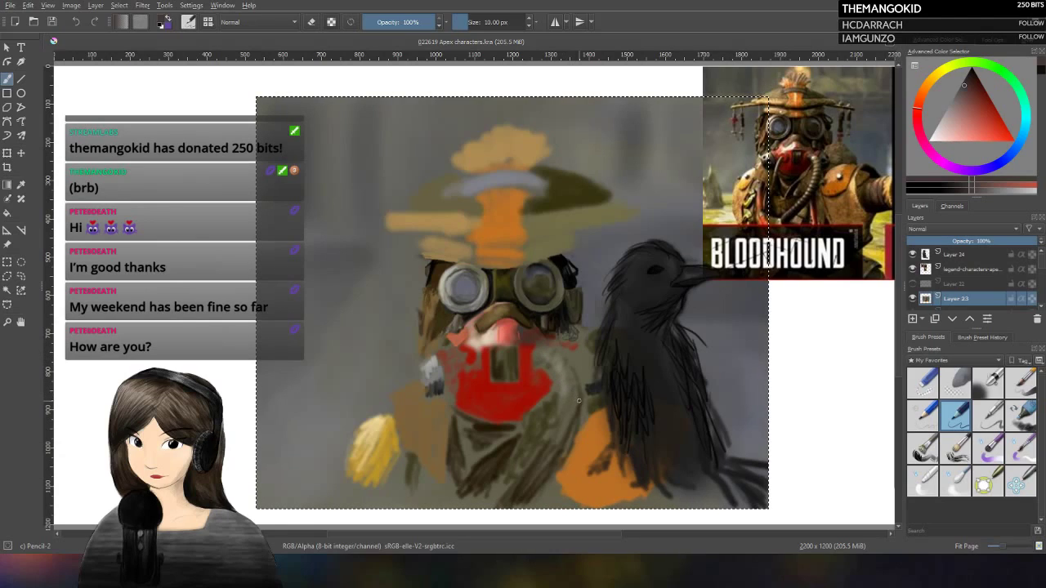
click(987, 186)
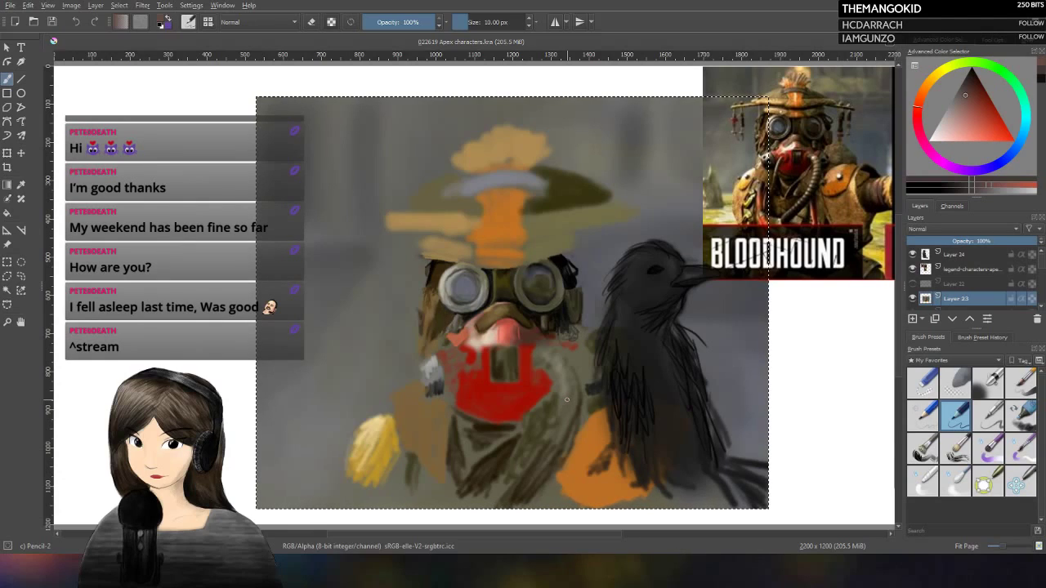
Step: Sample the pale pink from the mask's muzzle and paint soft highlights there at 40% brush opacity
click(21, 185)
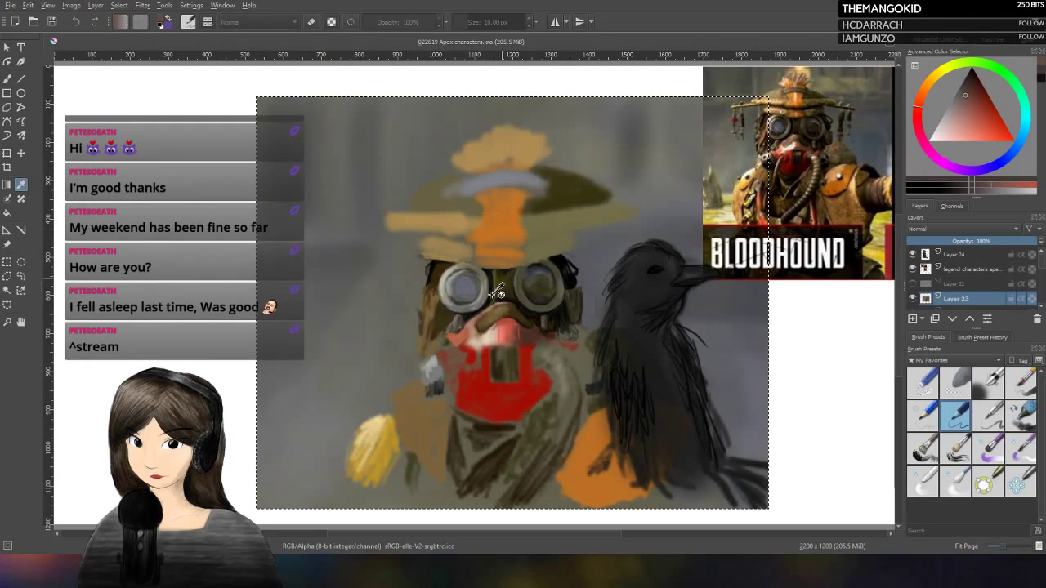
click(494, 328)
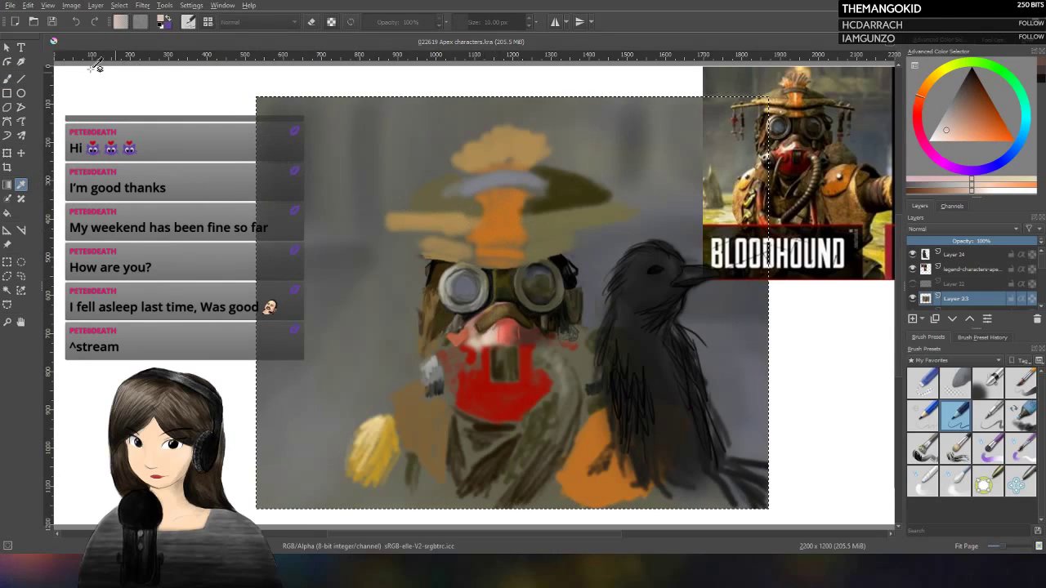
click(7, 78)
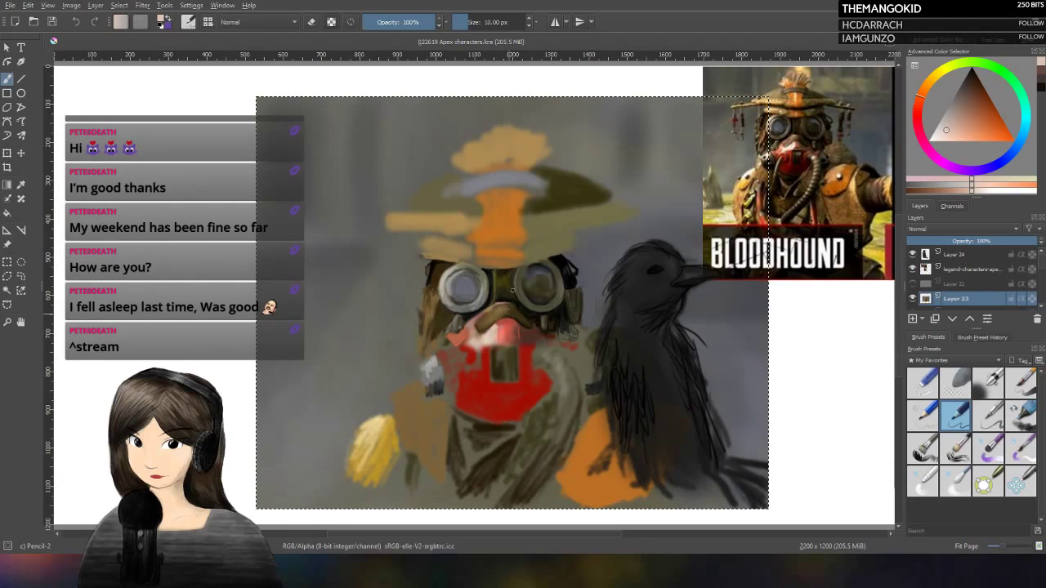
key(i)
key(i)
key(i)
key(i)
key(i)
key(i)
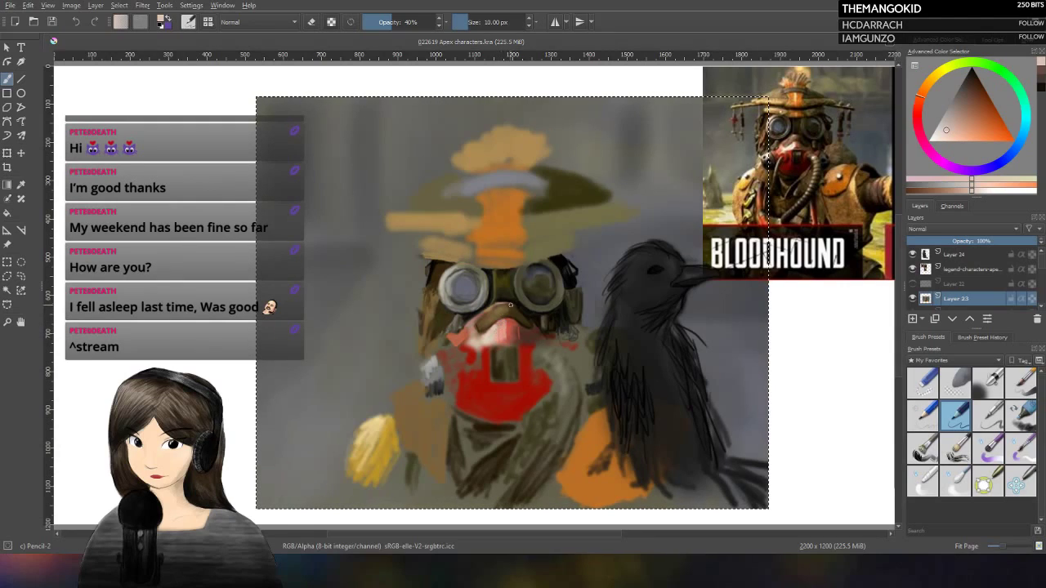
drag(510, 309, 511, 324)
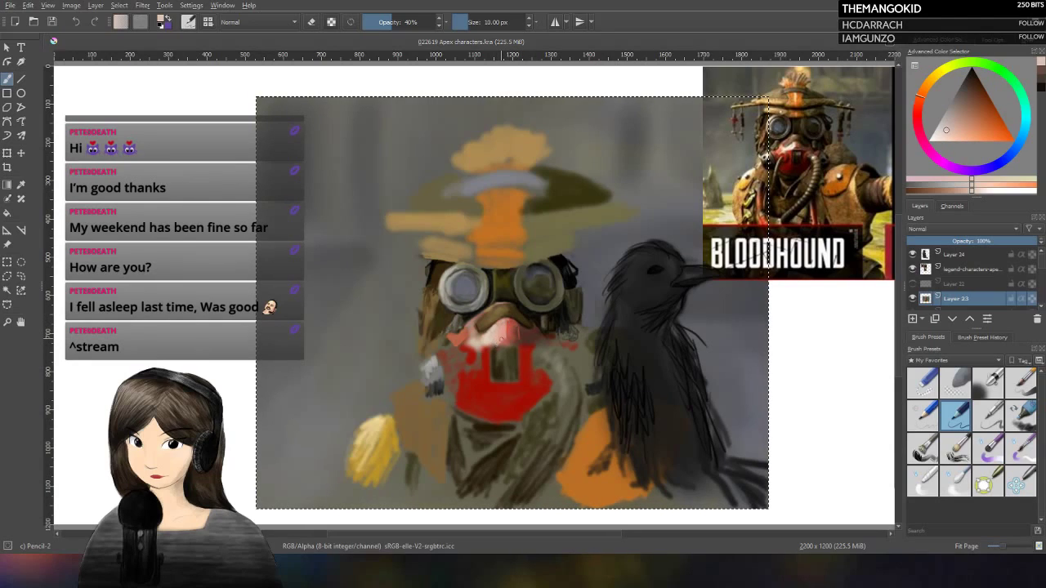
mouse_move(497, 324)
mouse_down()
mouse_move(512, 340)
mouse_move(503, 330)
mouse_up()
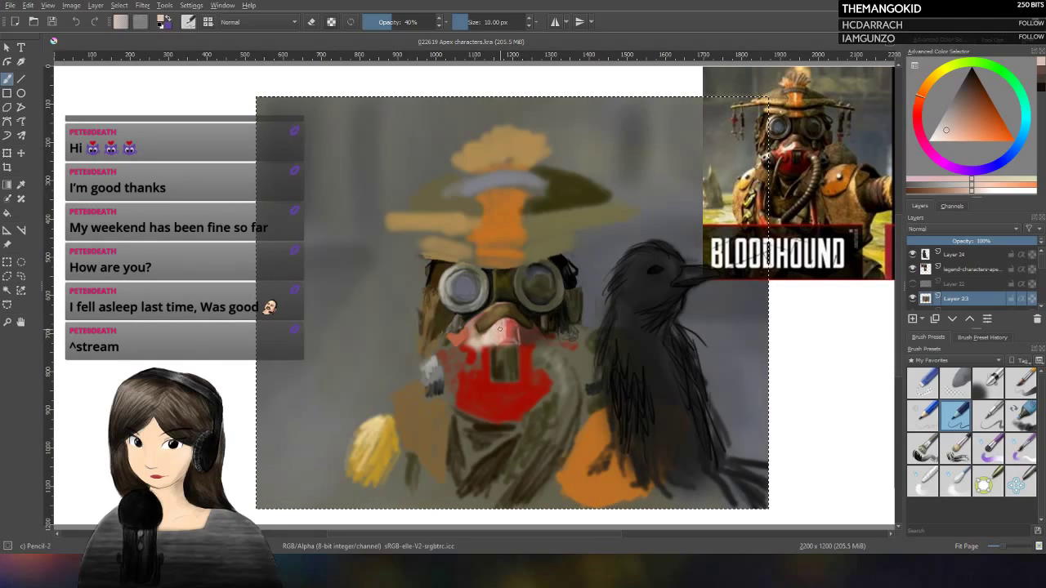
Step: Shade the pink muzzle of the mask with thin strokes in the dark, muted red used before
ctrl+click(570, 331)
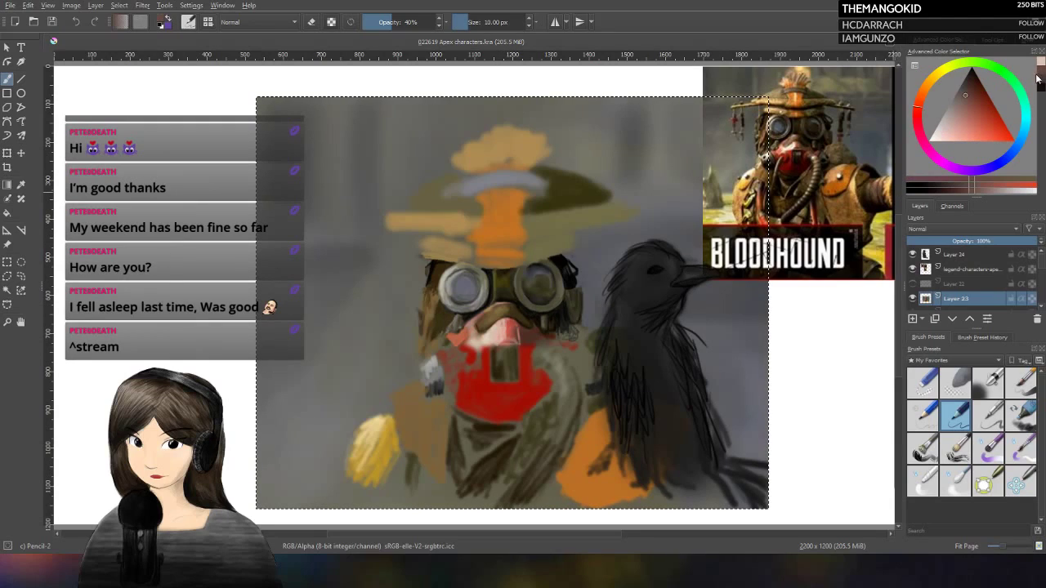
click(500, 327)
click(498, 324)
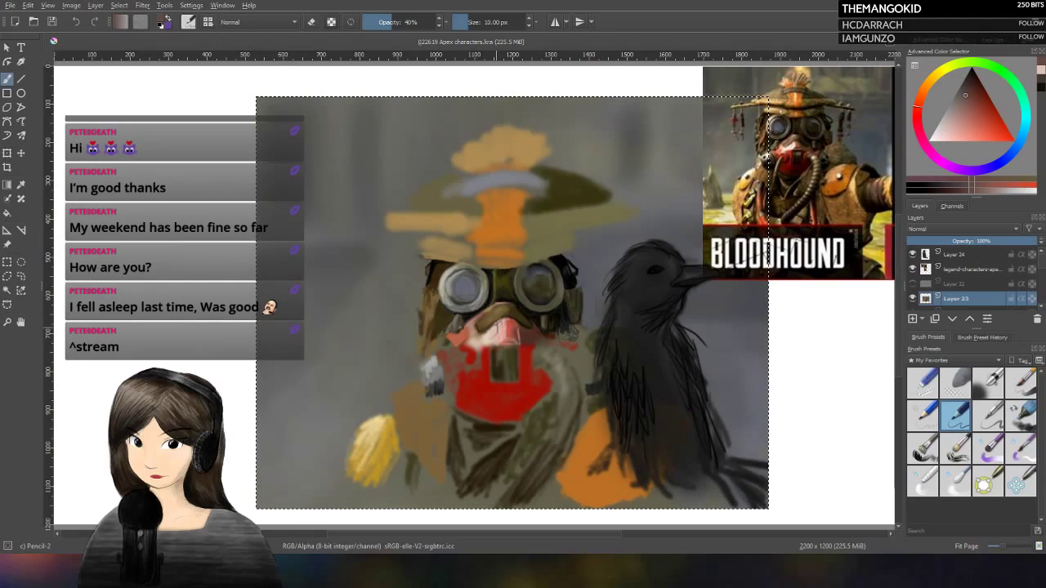
drag(496, 340, 525, 325)
Step: Paint the frame and shading of the mask's rectangular filter in very dark greens at 64% opacity
click(975, 69)
drag(970, 74, 967, 77)
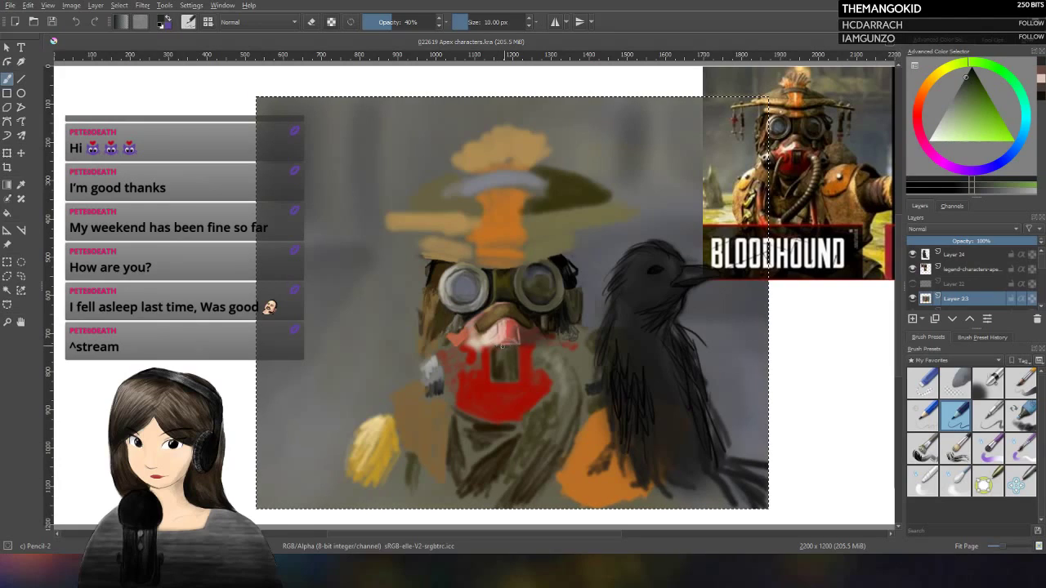
key(o)
drag(490, 322, 506, 303)
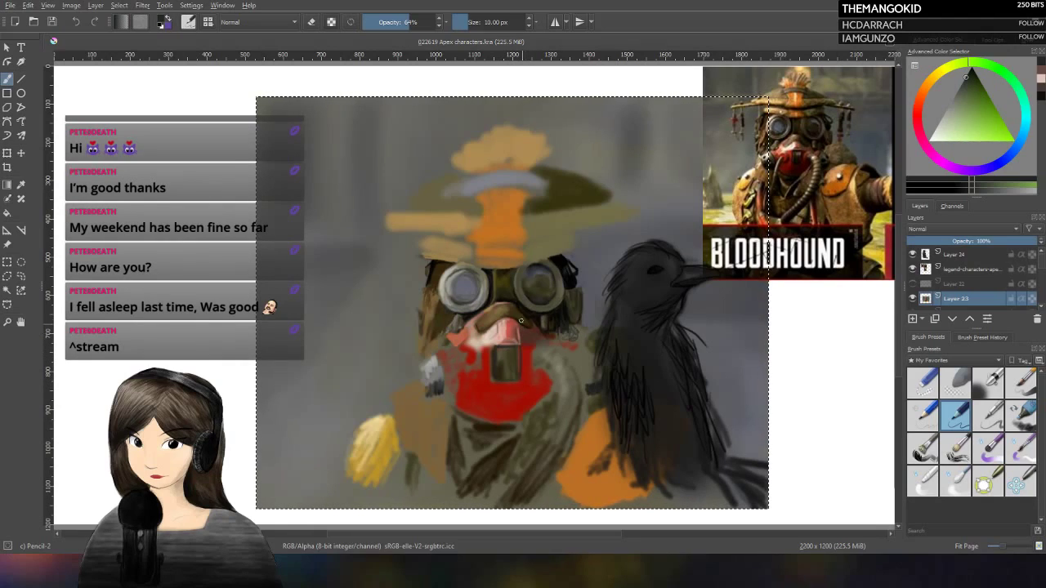
click(960, 190)
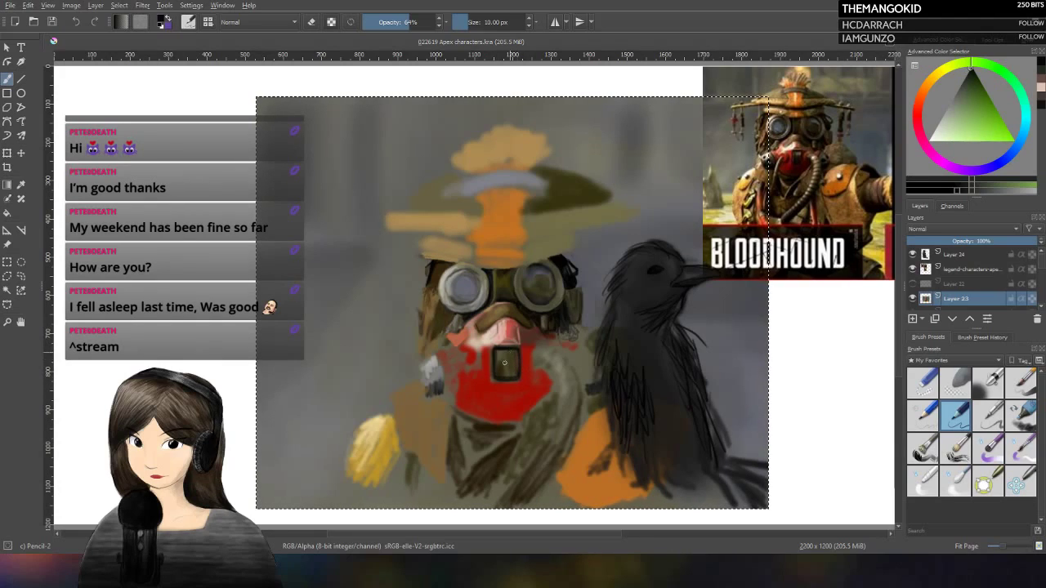
drag(504, 369, 517, 361)
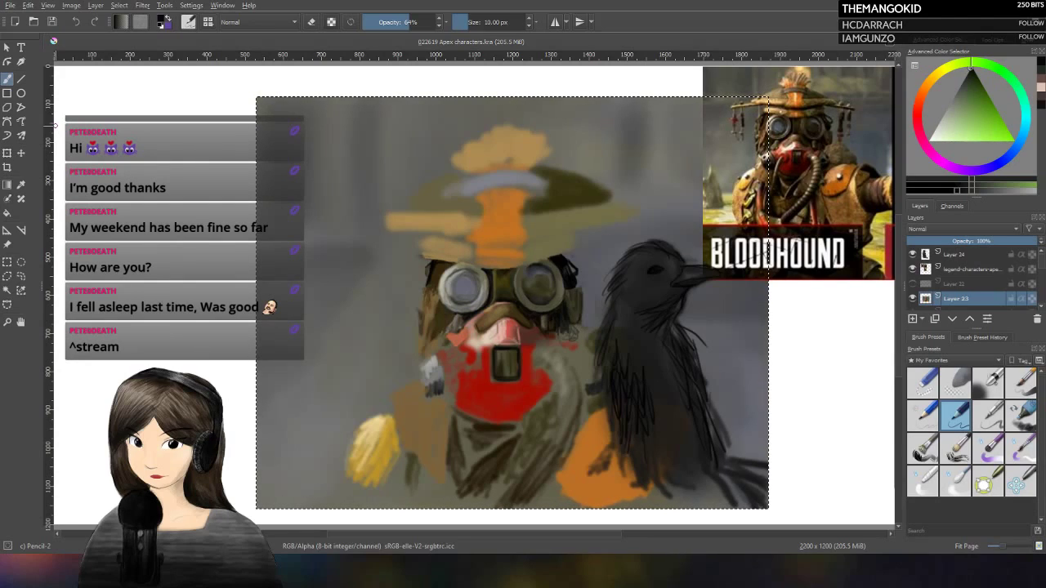
Step: Smooth the shading inside the rectangular filter with the Blender Basic brush at about 10 px
click(924, 483)
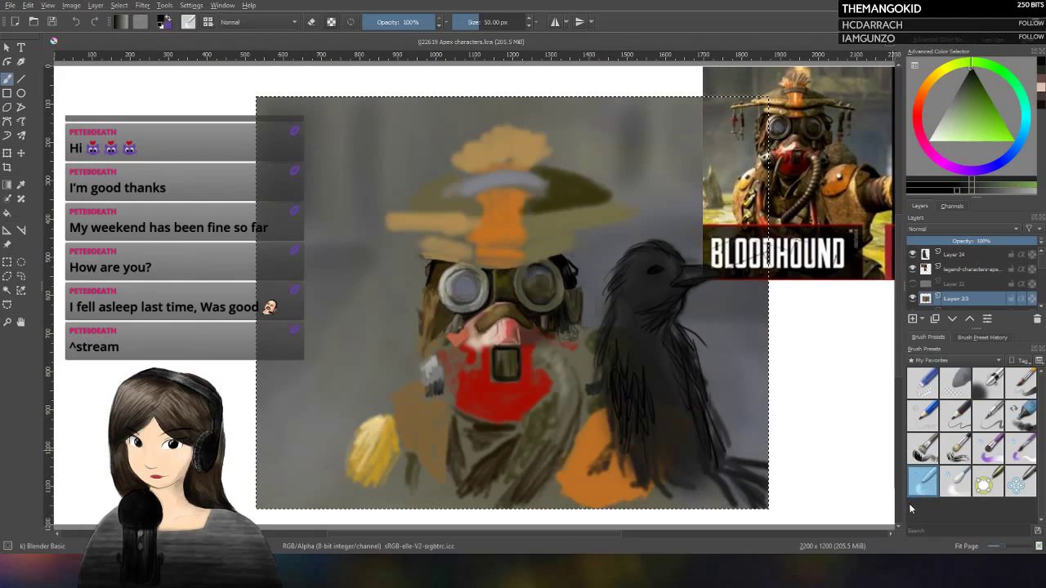
drag(503, 350, 502, 375)
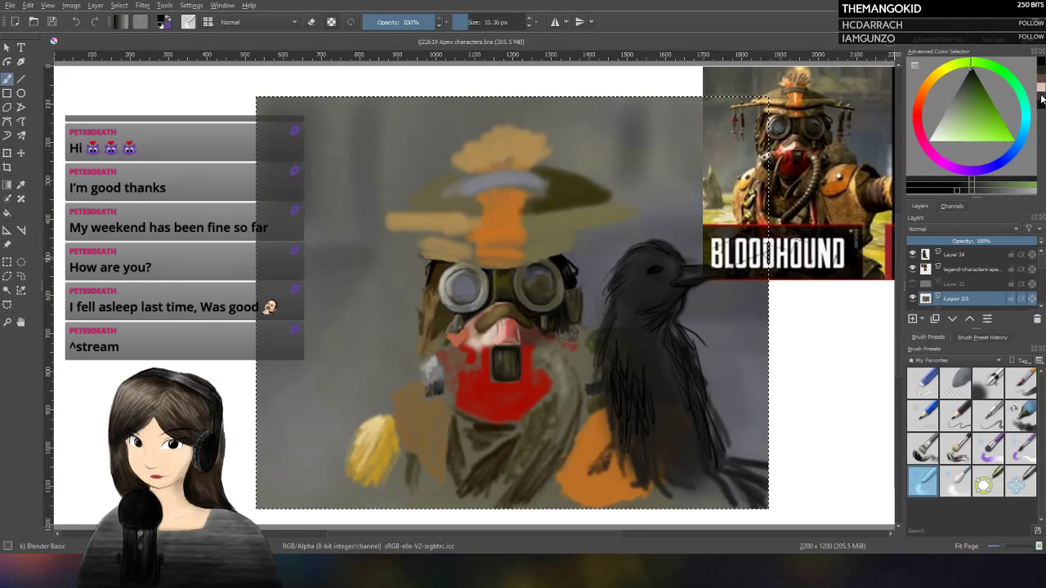
Step: Add light grey-green highlights to the rectangular filter with the Pencil-2 brush at 10 px and full opacity
ctrl+click(796, 236)
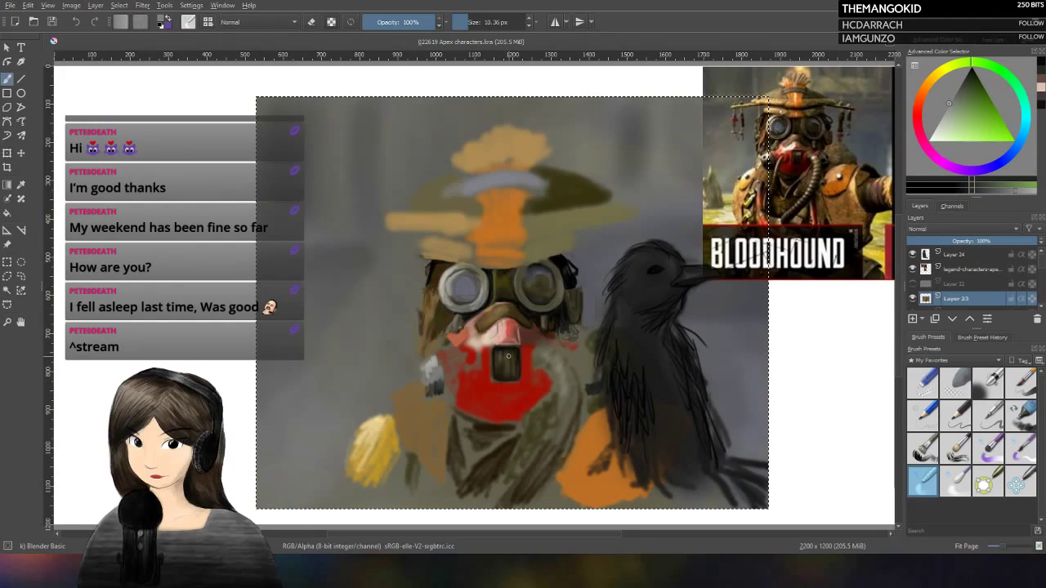
click(956, 415)
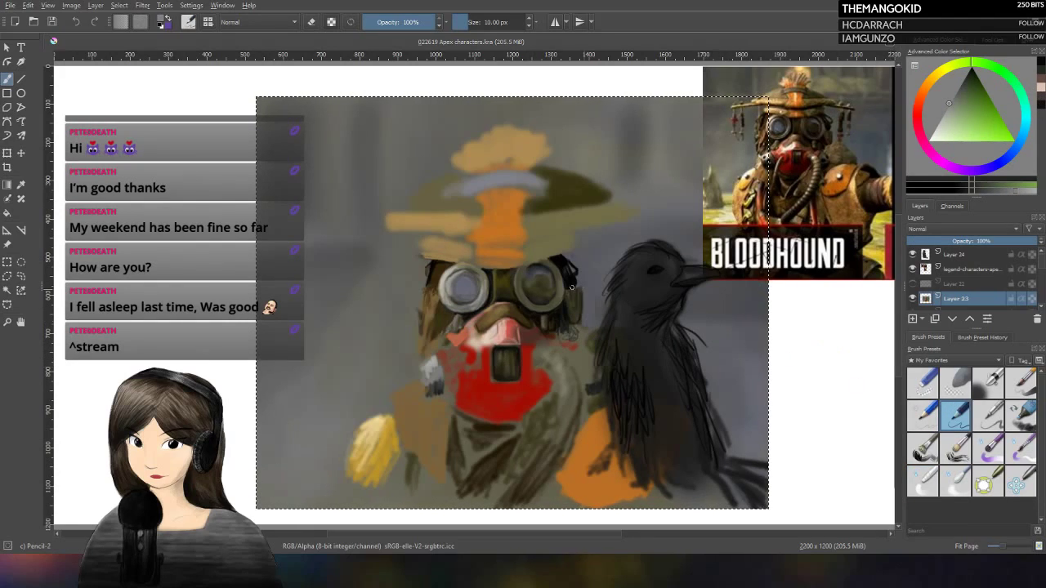
drag(514, 356, 512, 356)
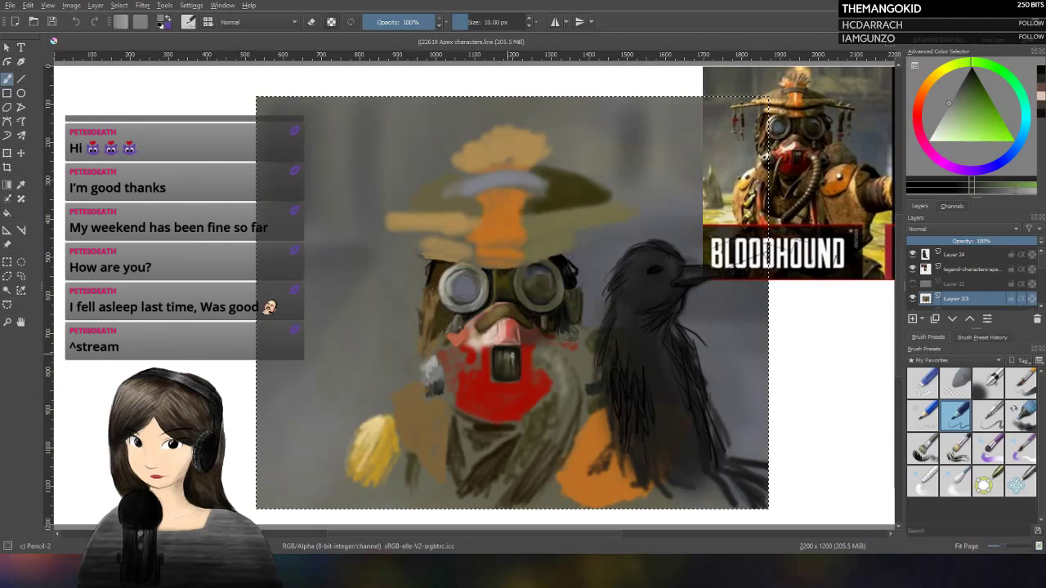
Step: Blend the filter's highlights using the Blender Basic brush at a size of 7.47 px
click(955, 480)
click(922, 481)
key(bracketleft)
key(bracketleft)
key(bracketleft)
key(bracketleft)
key(bracketleft)
key(bracketleft)
drag(459, 22, 465, 26)
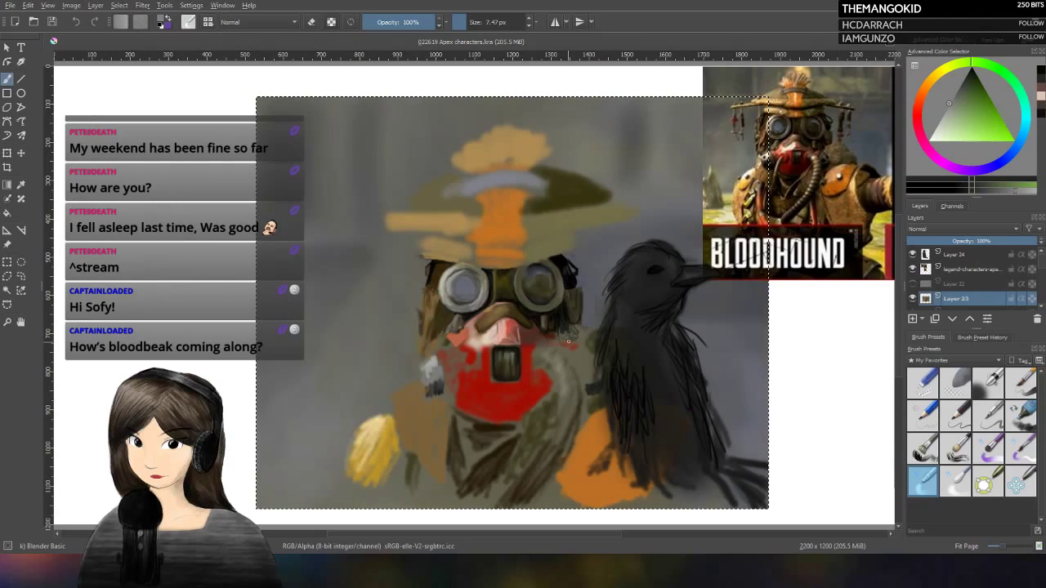
Step: Clear the rectangular selection around the painting and return to the freehand brush
key(j)
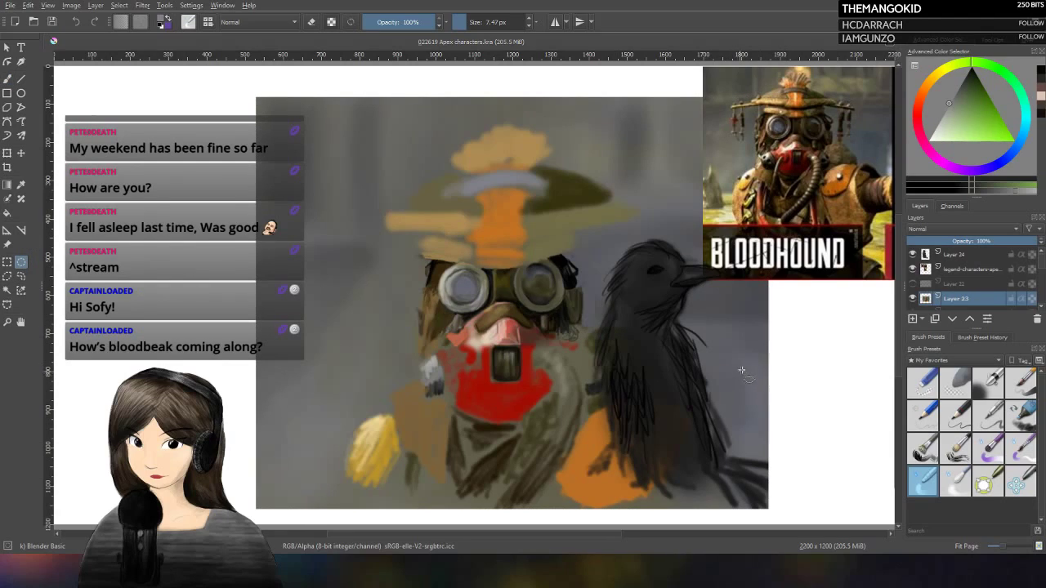
key(ctrl+shift+a)
click(8, 78)
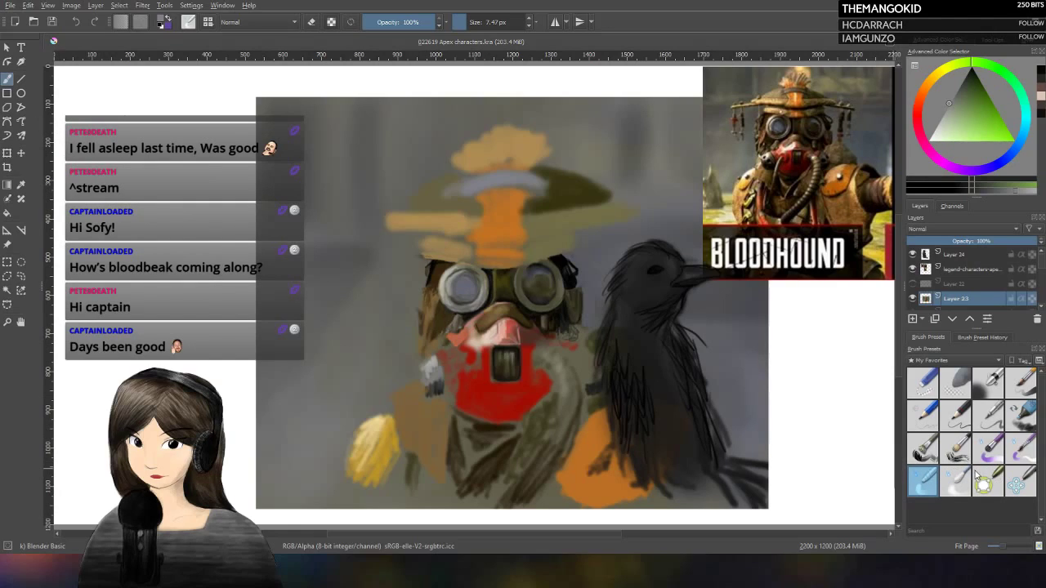
Step: Set up the Pencil-2 brush with a size of 21.53 px and an opacity of 58%
click(959, 418)
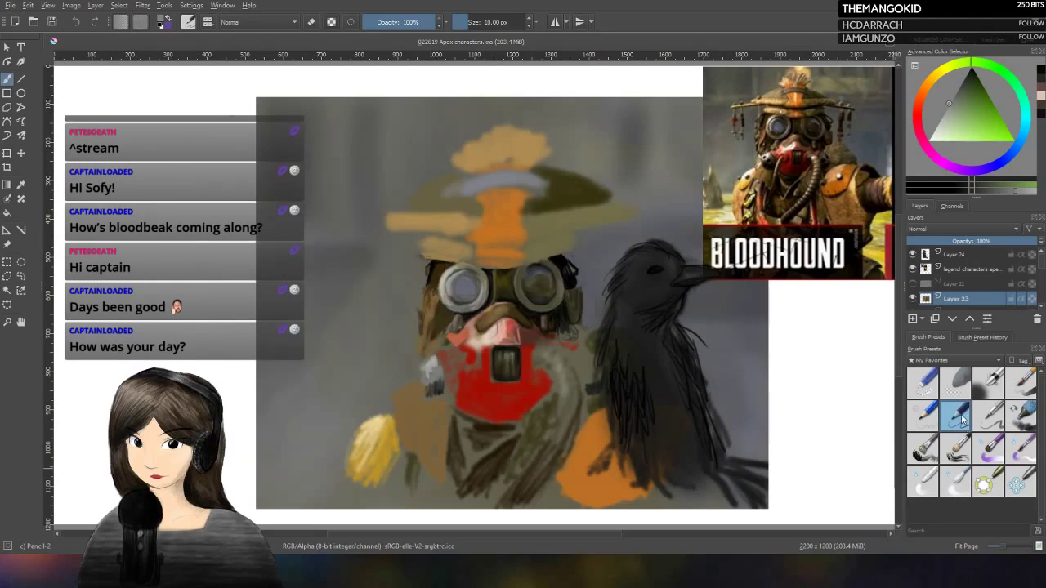
key(bracketright)
key(bracketright)
key(bracketright)
key(i)
key(i)
key(i)
key(i)
key(i)
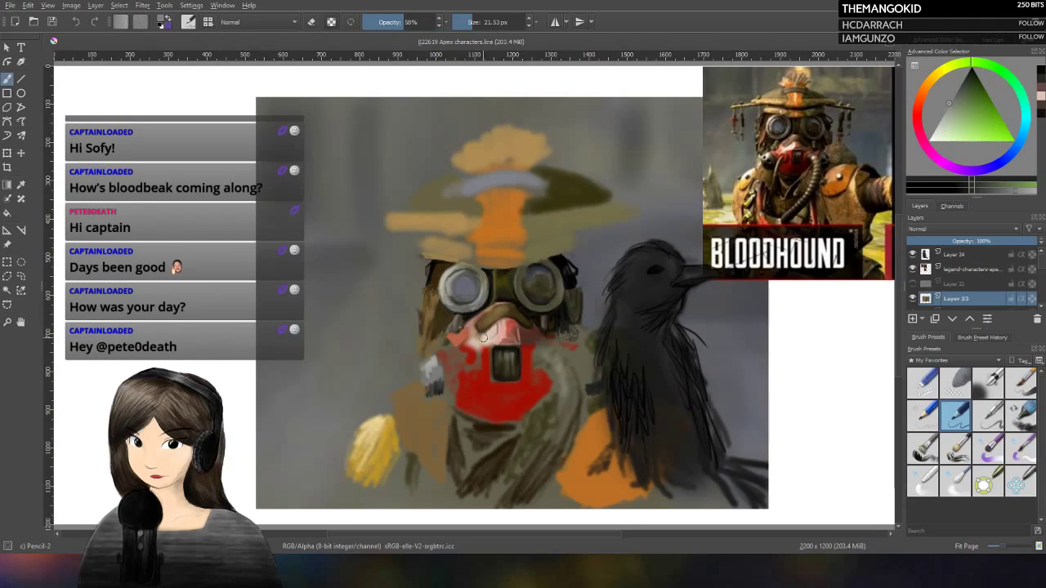
Step: Recall the recent pale pink, and sample a muted red from the mask's muzzle as the painting colour
click(1041, 97)
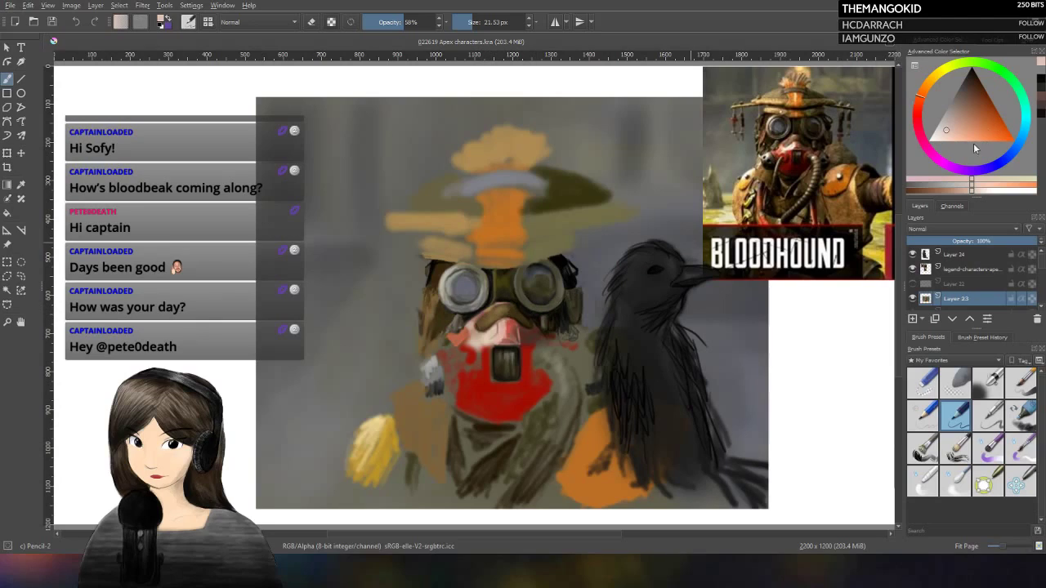
click(21, 185)
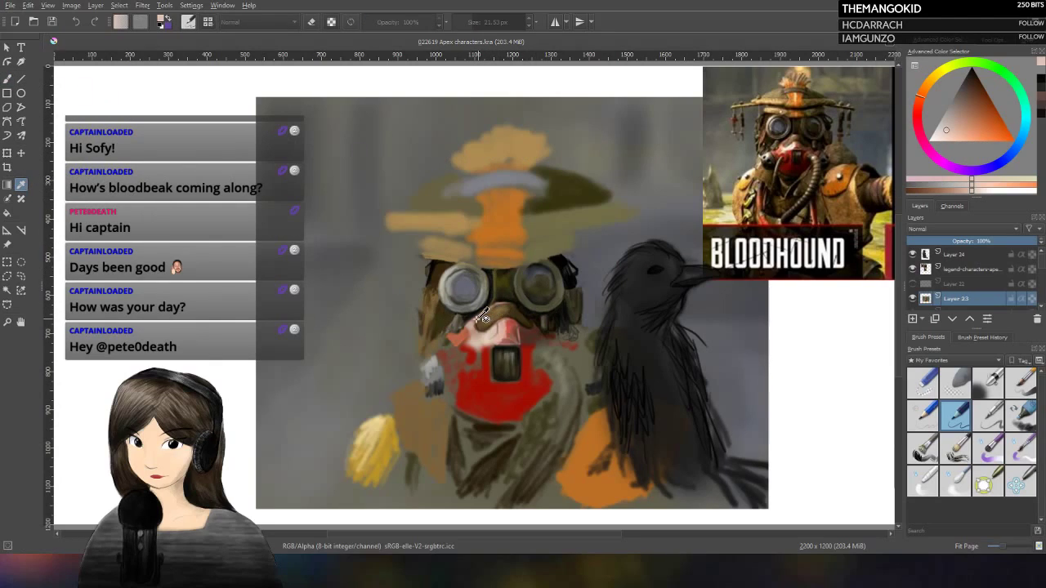
click(515, 322)
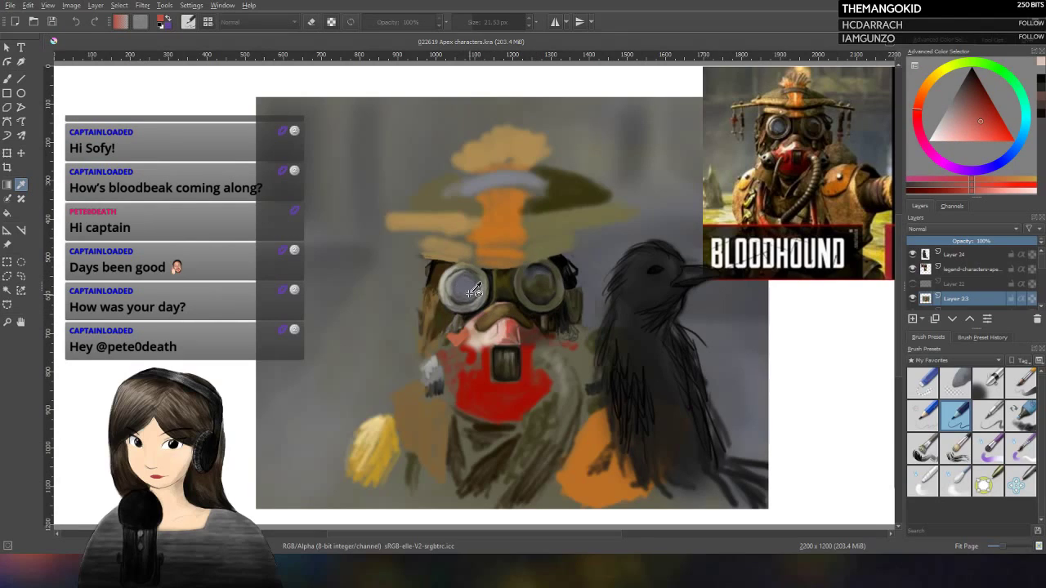
Step: Paint muted red onto the mask's muzzle with Pencil-2, and set up Blender Blur at 12.66 px and 55% opacity to soften it
click(6, 78)
click(474, 325)
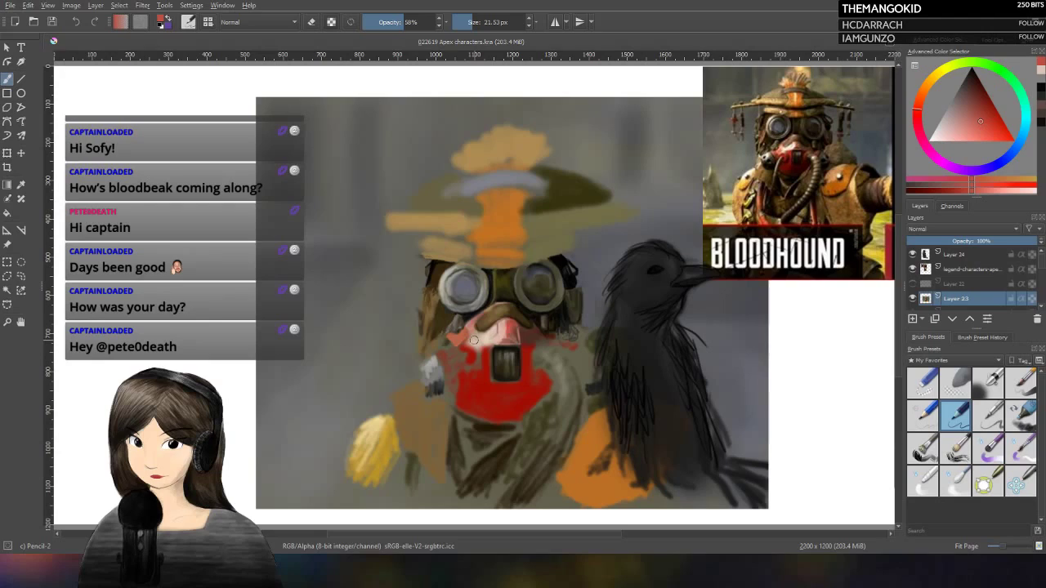
click(956, 481)
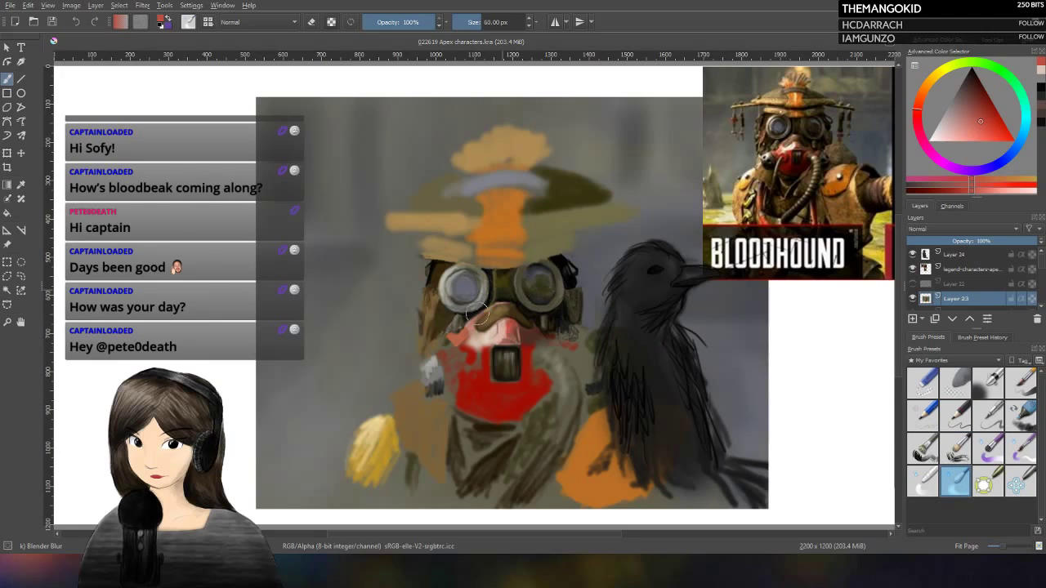
drag(472, 20, 462, 21)
drag(441, 22, 400, 22)
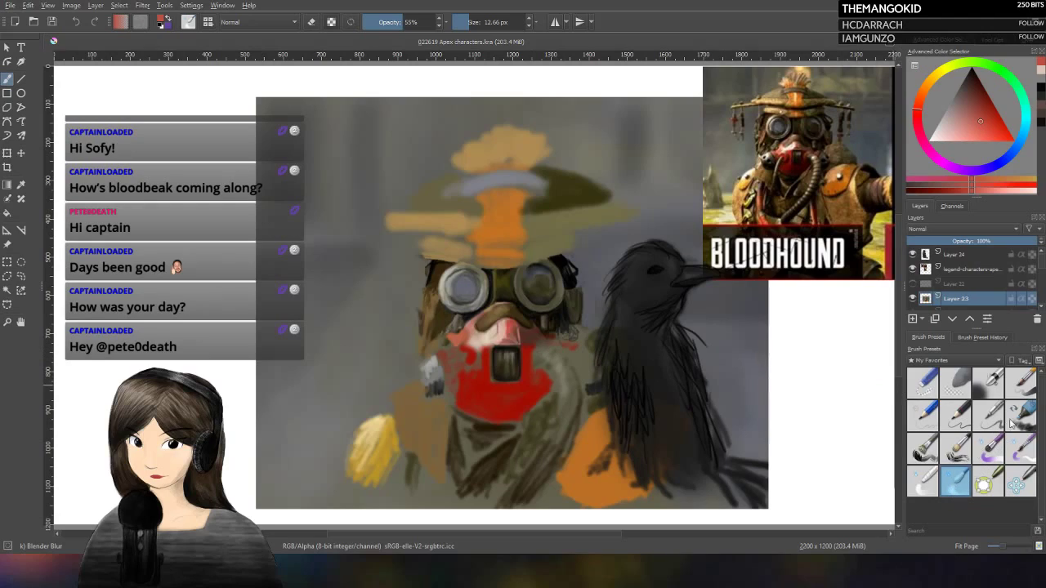
Step: Try a dark reddish-brown Pencil-2 stroke at 10 px and 48% opacity above the muzzle, and undo it
click(956, 412)
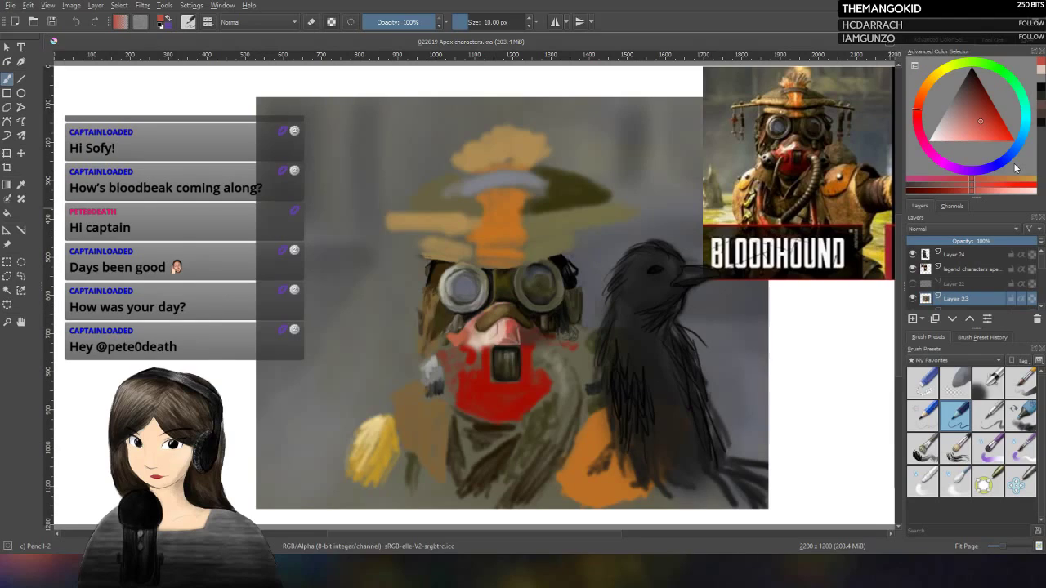
click(979, 116)
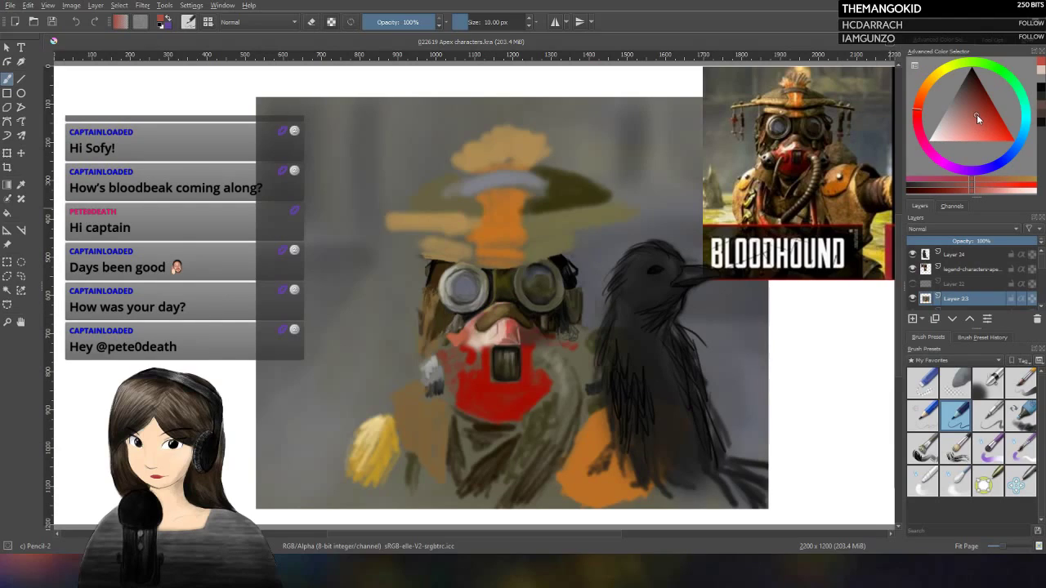
click(921, 109)
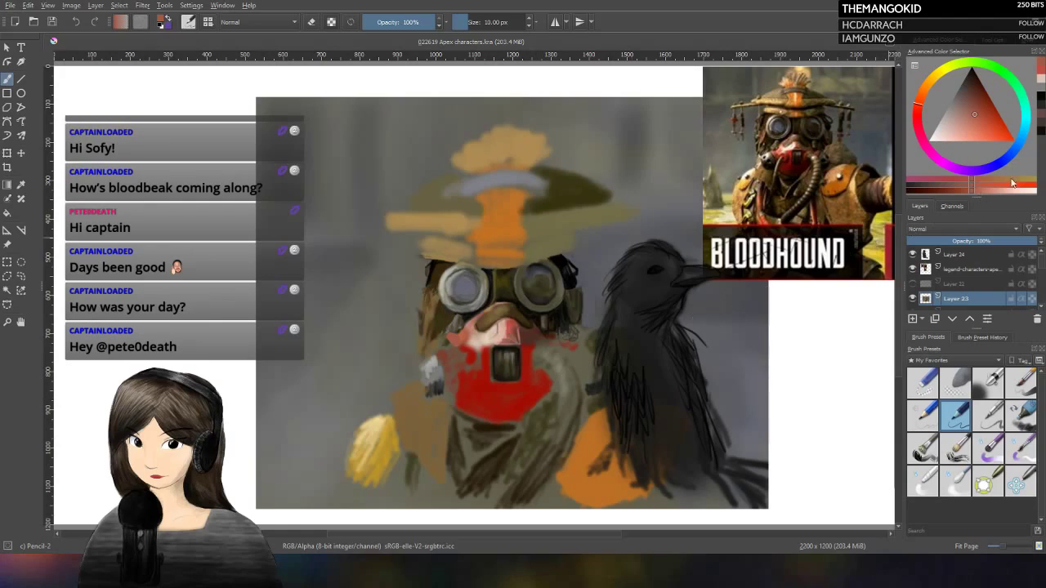
click(941, 189)
key(i)
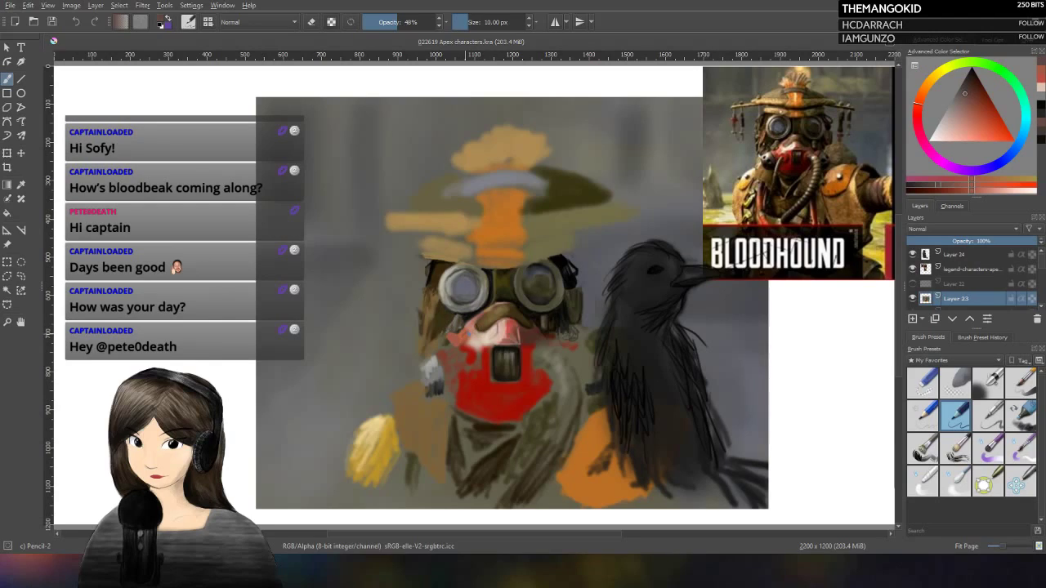
click(498, 313)
key(ctrl+z)
Step: Paint near-white highlights on the centre of the muzzle with Pencil-2, enlarging the brush to 19.83 px
click(1042, 88)
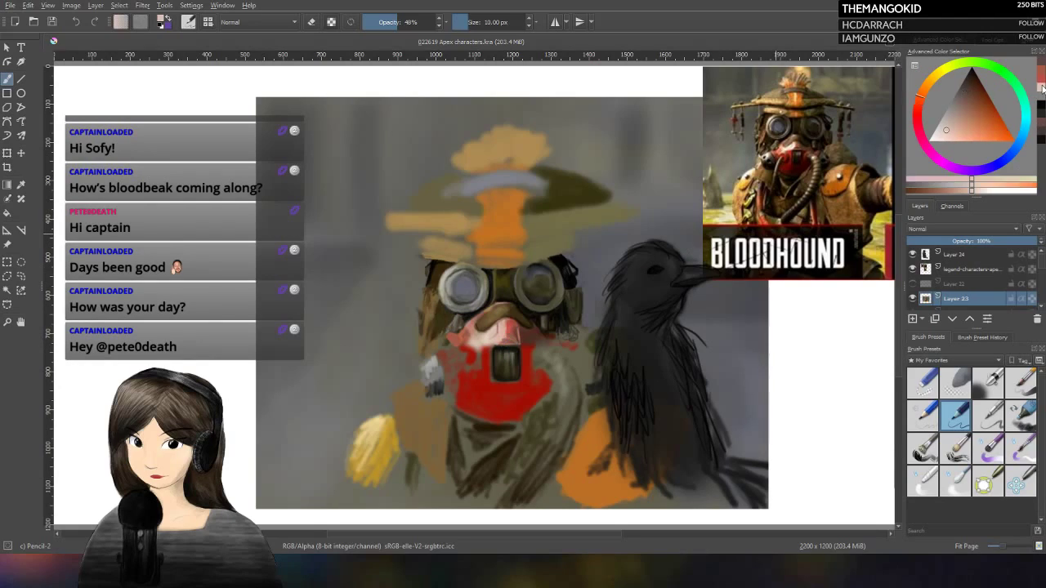
click(1011, 190)
click(482, 321)
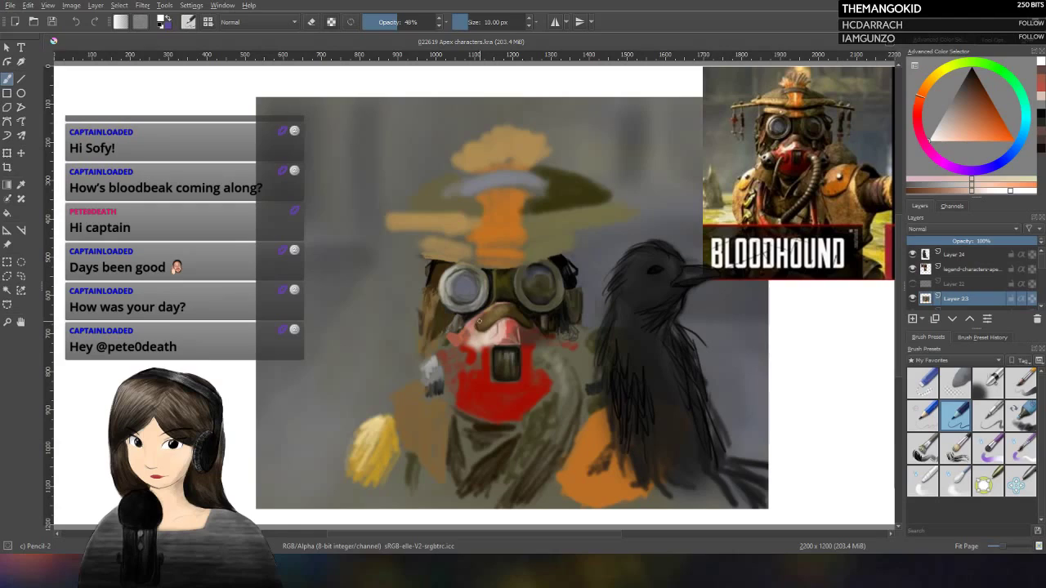
drag(472, 280, 483, 208)
click(491, 331)
mouse_move(500, 327)
mouse_down()
mouse_move(502, 335)
mouse_move(504, 315)
mouse_up()
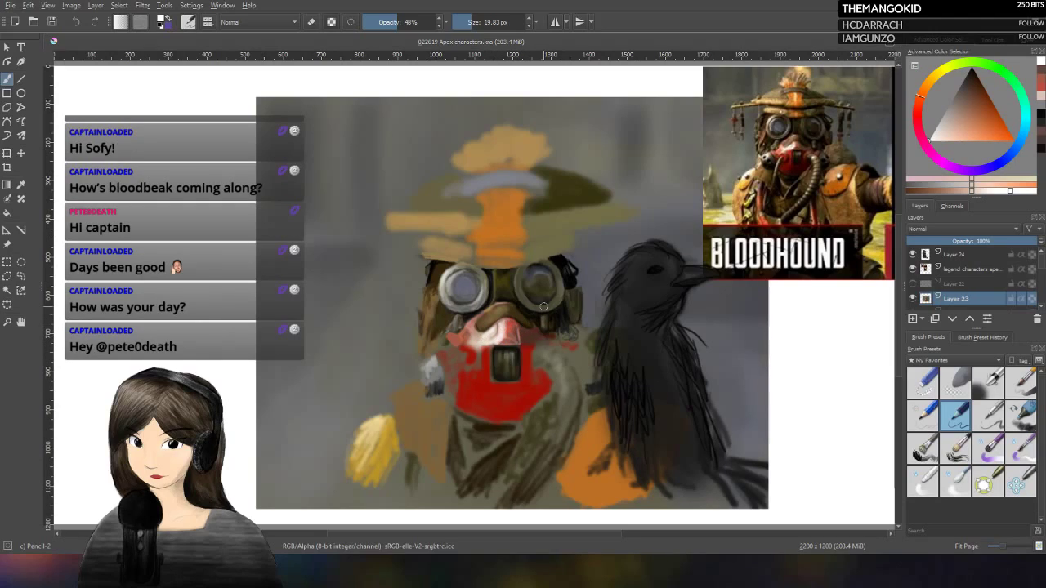
mouse_move(500, 326)
mouse_down()
mouse_move(513, 312)
mouse_move(492, 335)
mouse_up()
mouse_move(516, 329)
mouse_down()
mouse_move(477, 346)
mouse_move(488, 343)
mouse_move(474, 333)
mouse_move(500, 345)
mouse_up()
Step: Choose near-black as the painting colour and reset the Pencil-2 brush to 10 px and 100% opacity
click(983, 187)
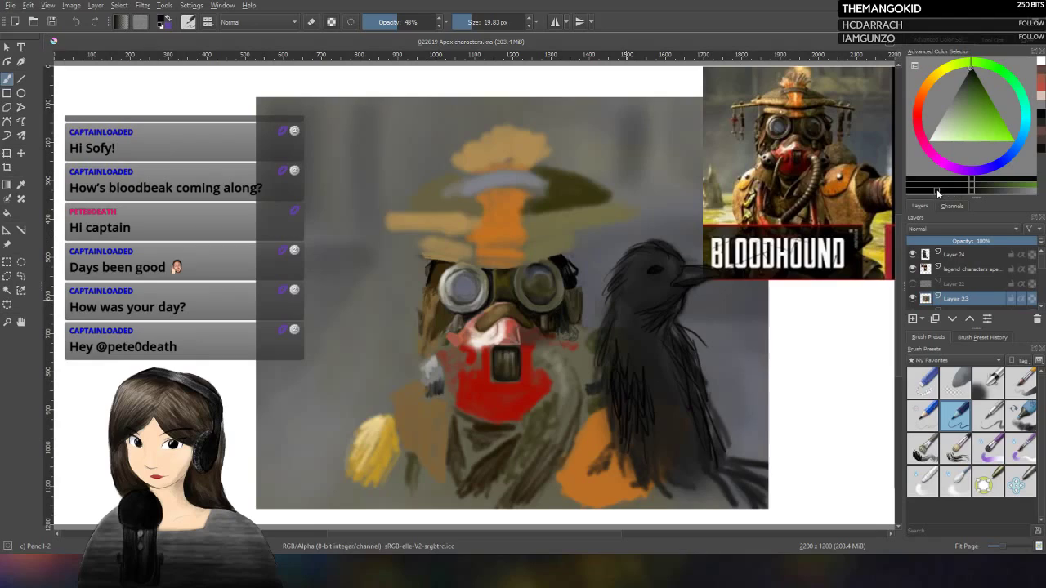
click(962, 416)
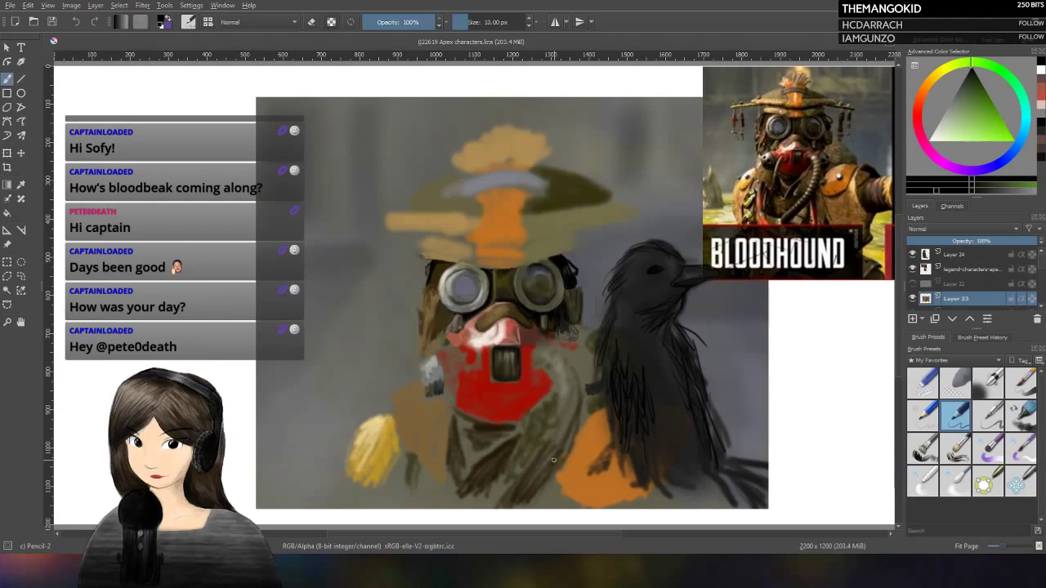
Step: Sample ochre-brown and dark olive tones from the hat, and draw fold lines on the tan band above the left goggle
click(22, 186)
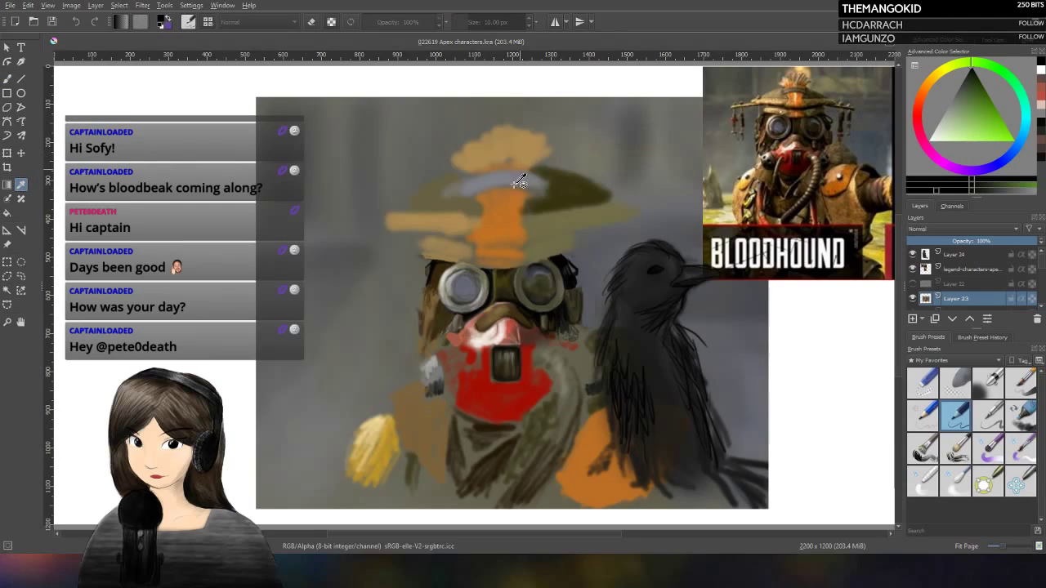
click(442, 245)
click(7, 78)
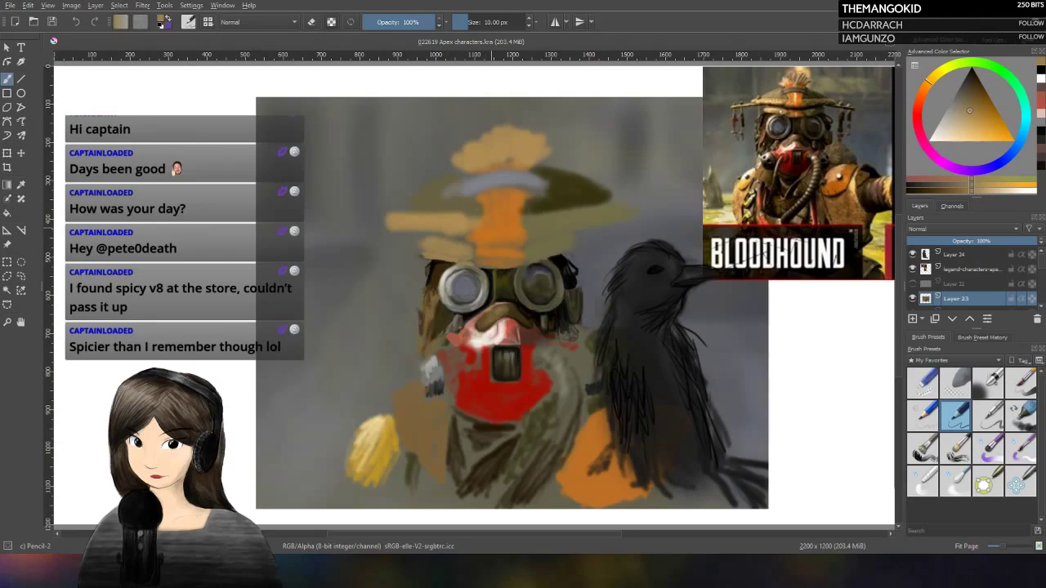
click(21, 185)
click(411, 232)
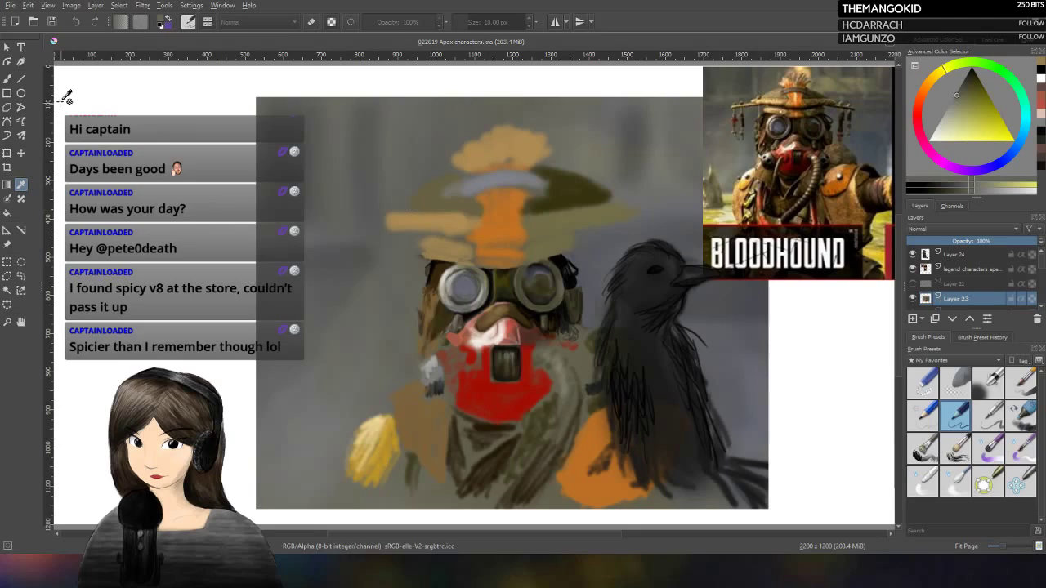
click(8, 79)
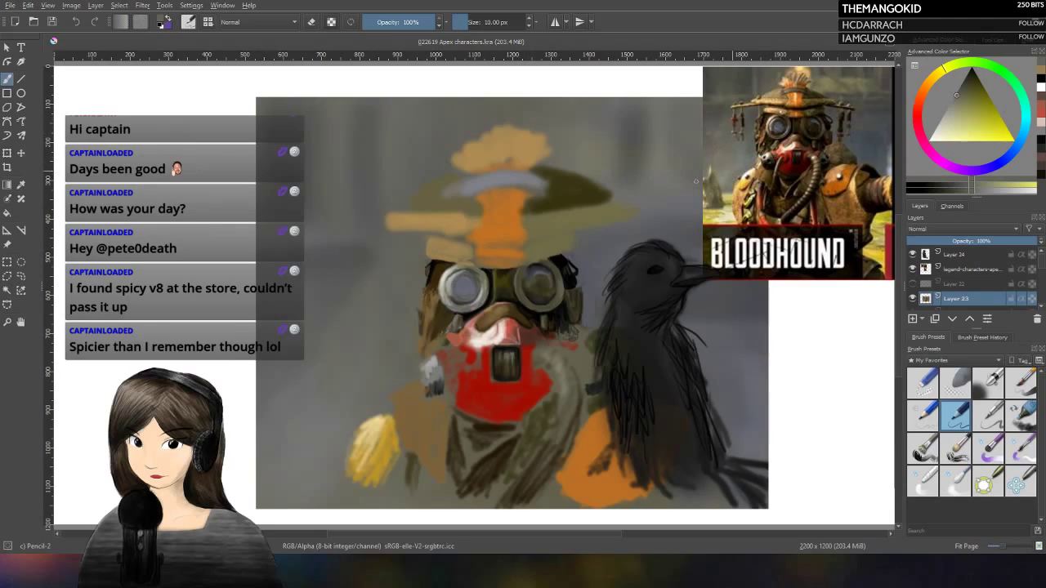
drag(444, 243, 427, 242)
Step: Paint darker brown shadows and pale tan highlights along the folds of the band above the left goggle
ctrl+click(545, 167)
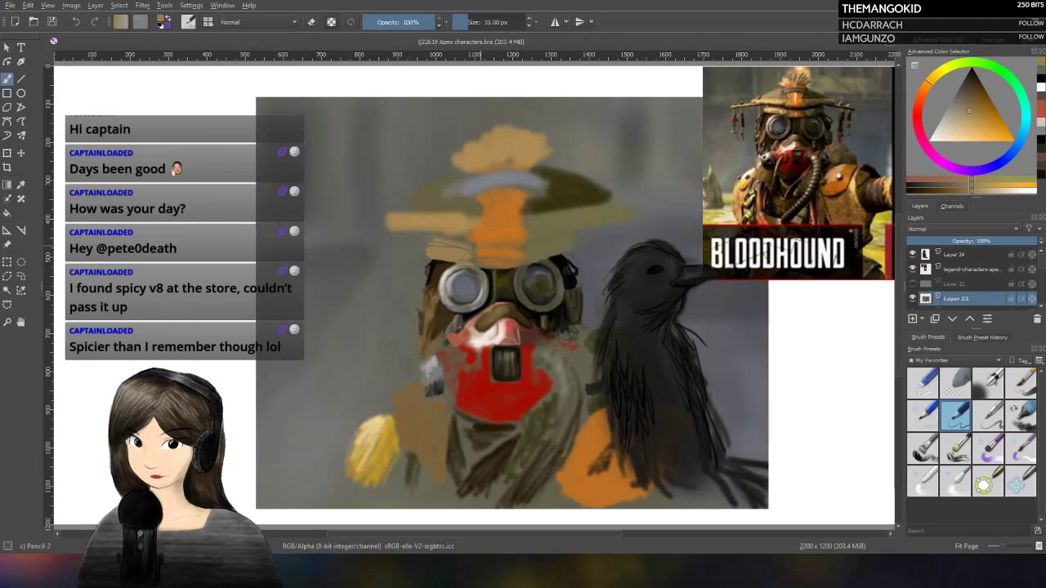
click(1040, 101)
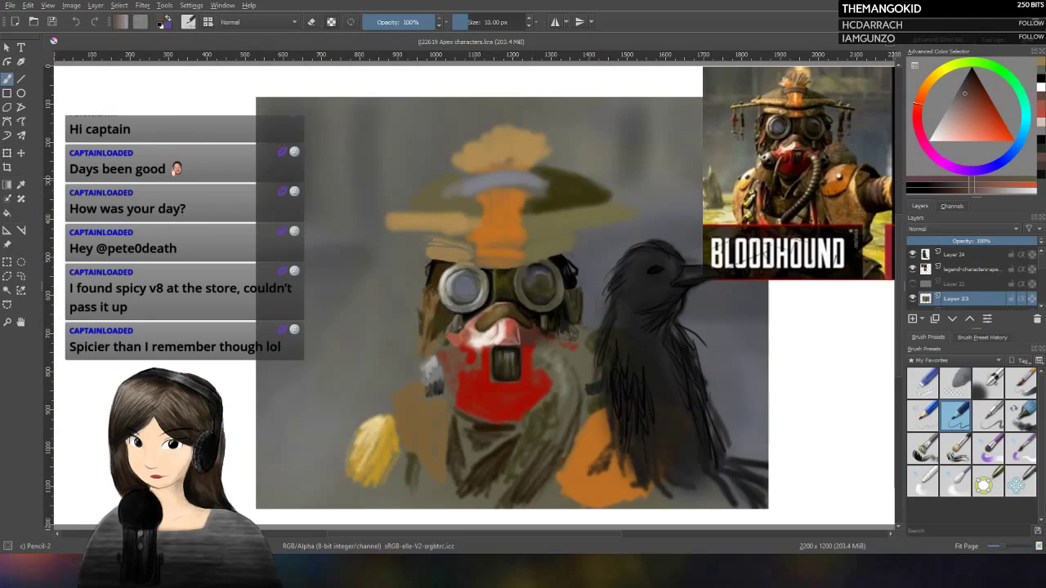
click(962, 188)
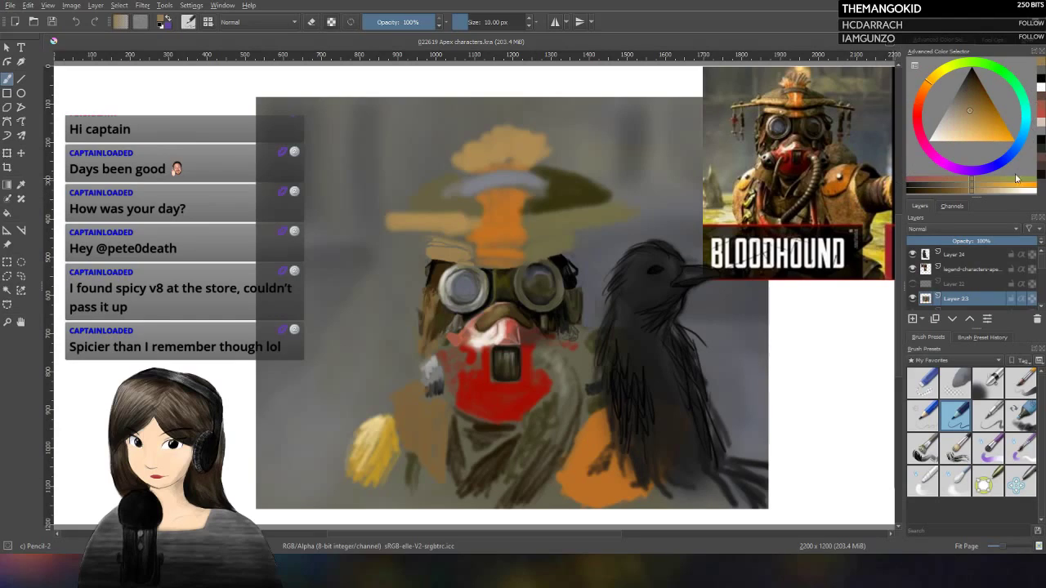
click(953, 190)
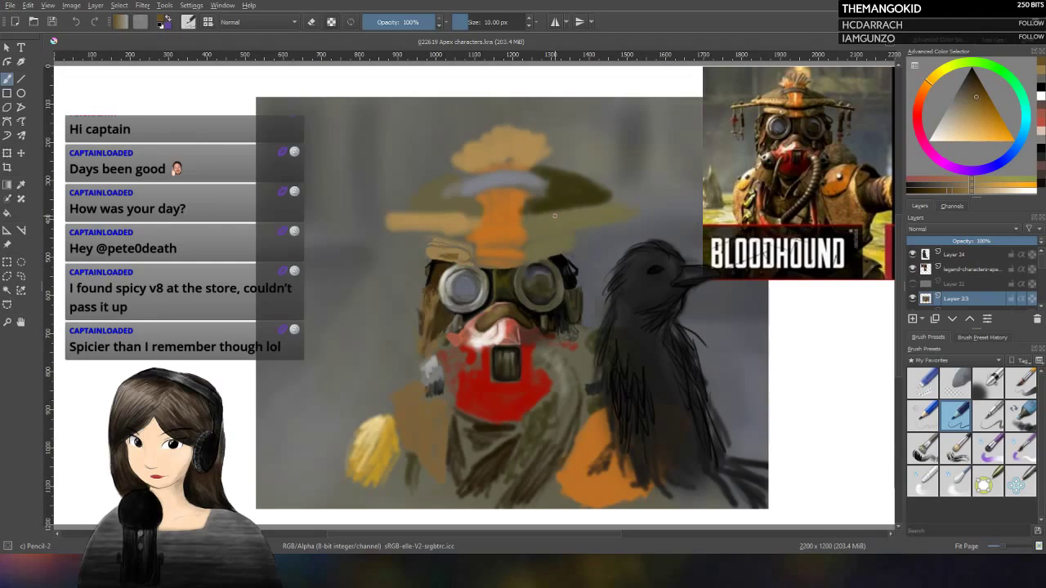
click(997, 192)
drag(425, 252, 447, 251)
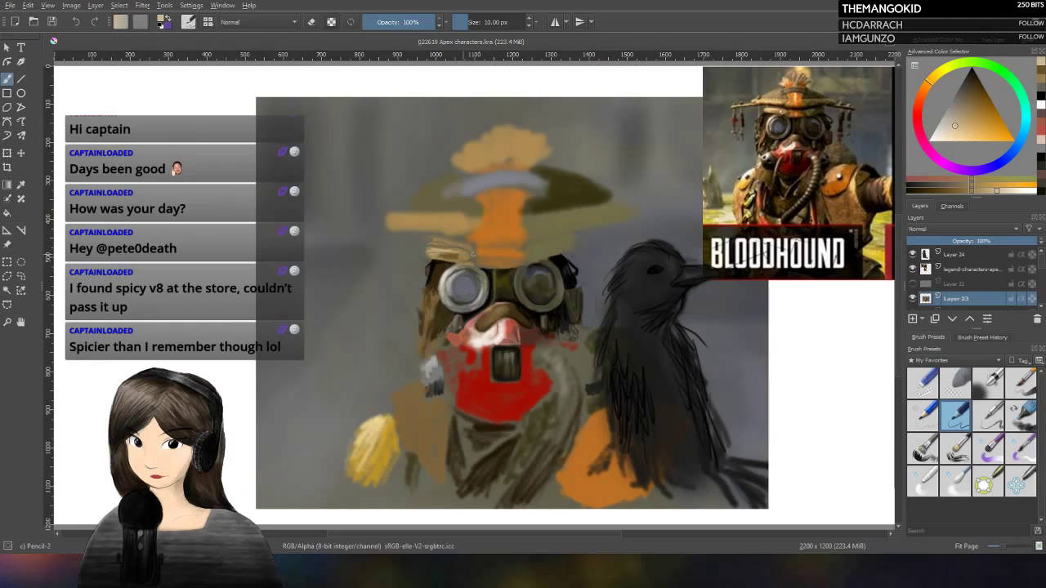
click(953, 187)
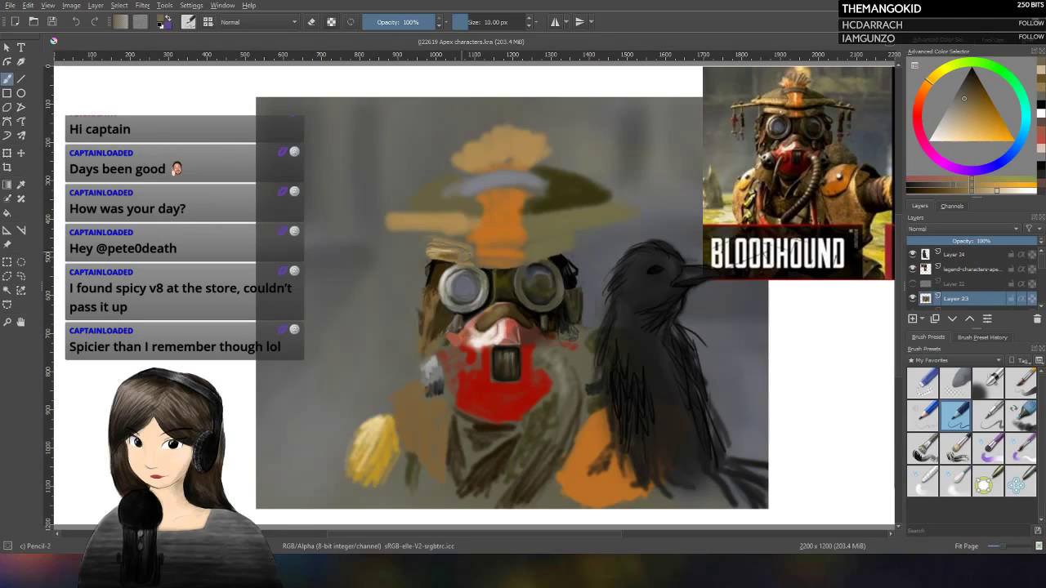
Step: Set the Blender Blur brush to 13.92 px and 37% opacity for blending the band's folds
click(922, 480)
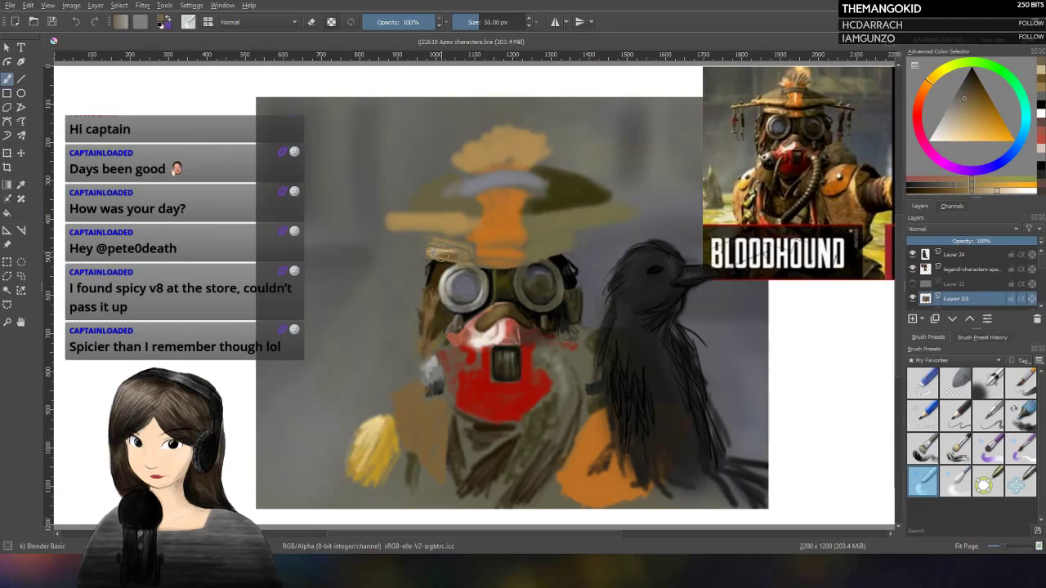
click(957, 482)
key(bracketleft)
key(bracketleft)
key(bracketleft)
key(bracketleft)
key(bracketleft)
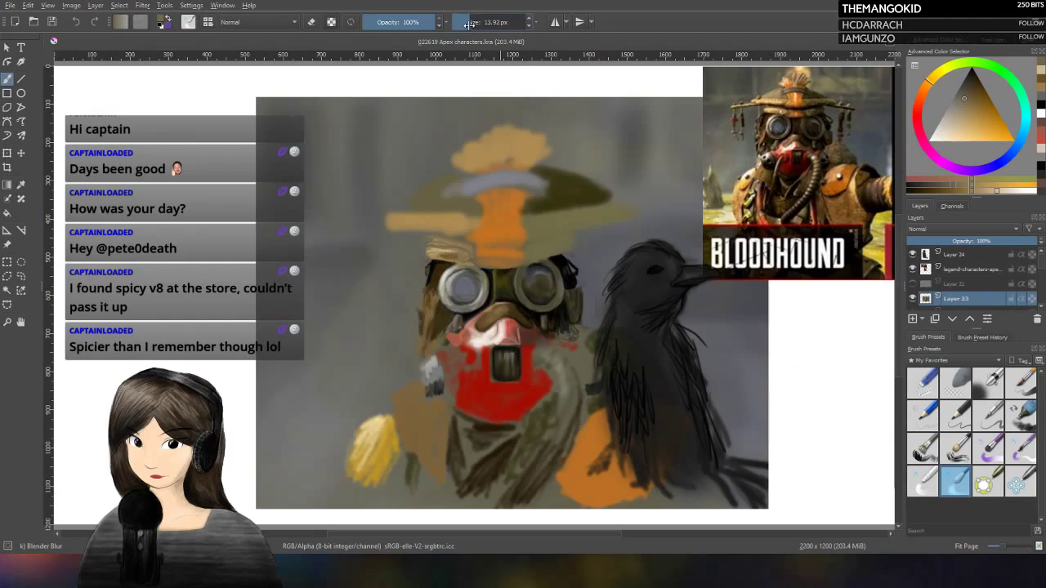
key(o)
key(o)
key(o)
key(o)
key(o)
key(o)
key(o)
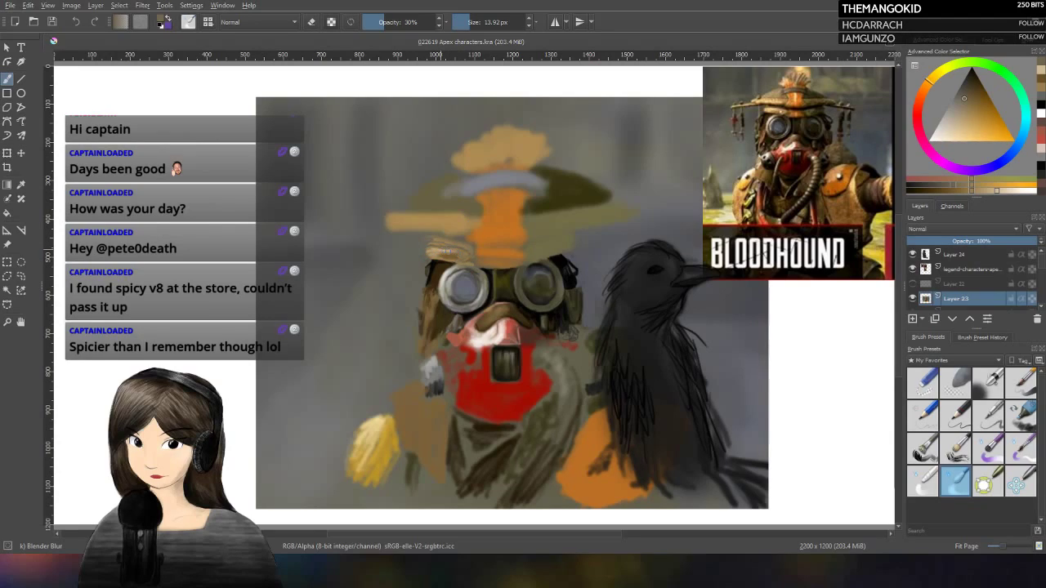
click(390, 22)
Step: Shade the band with darker browns based on a colour sampled from the reference, and reshape its inner end using the Distort Move brush
ctrl+click(718, 219)
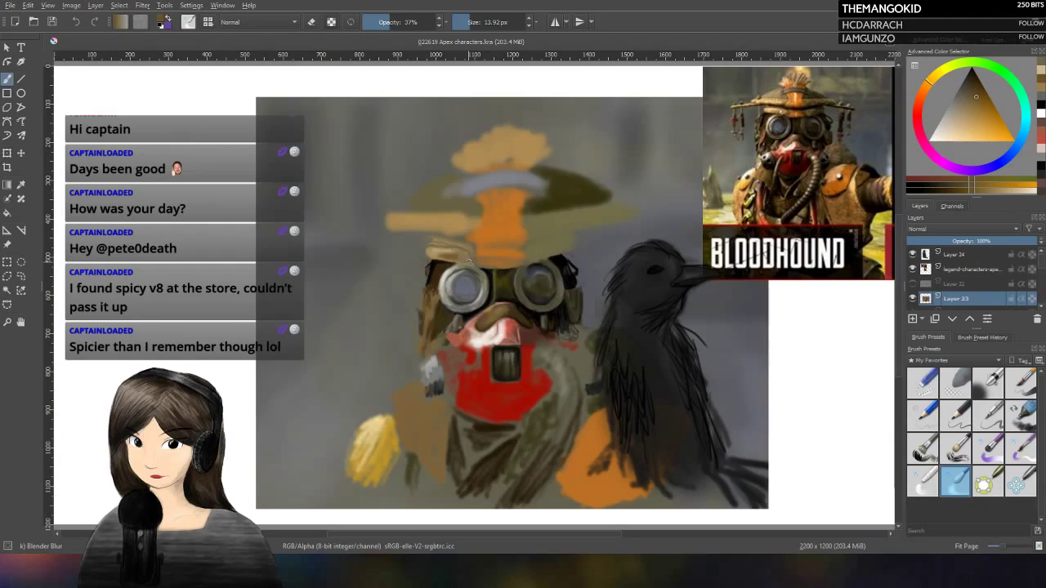
click(956, 415)
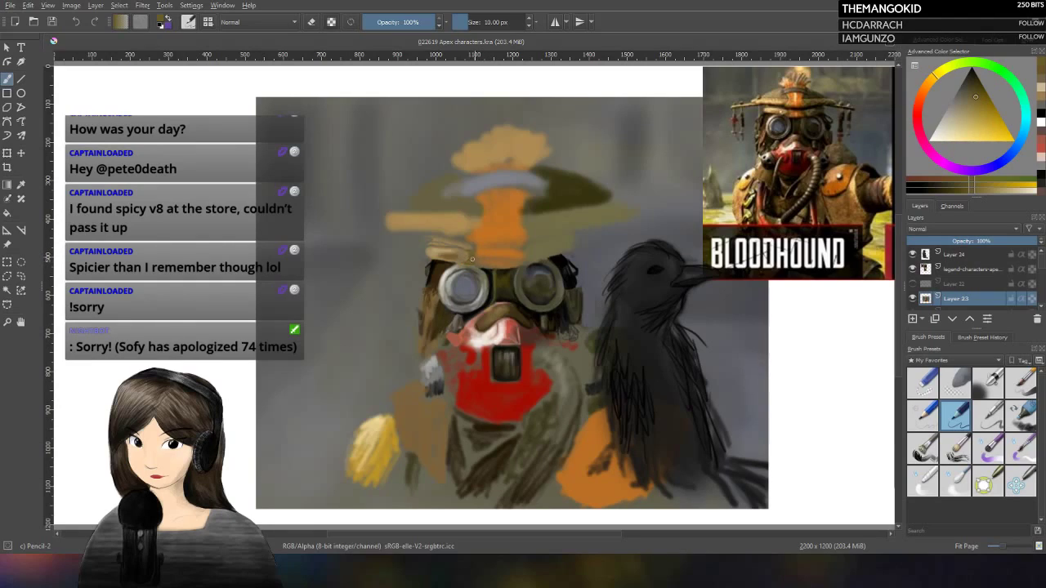
click(951, 194)
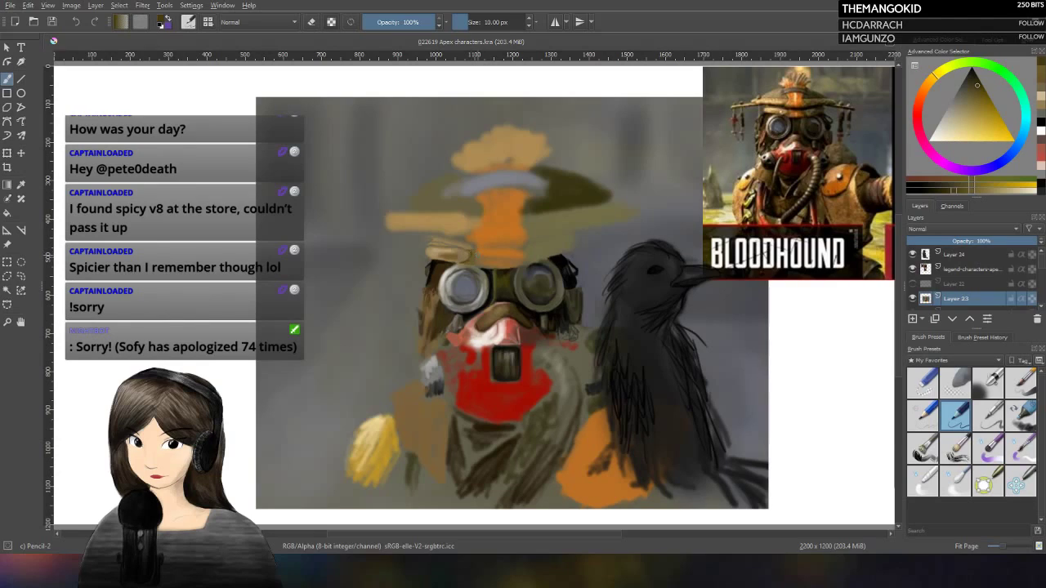
click(1018, 483)
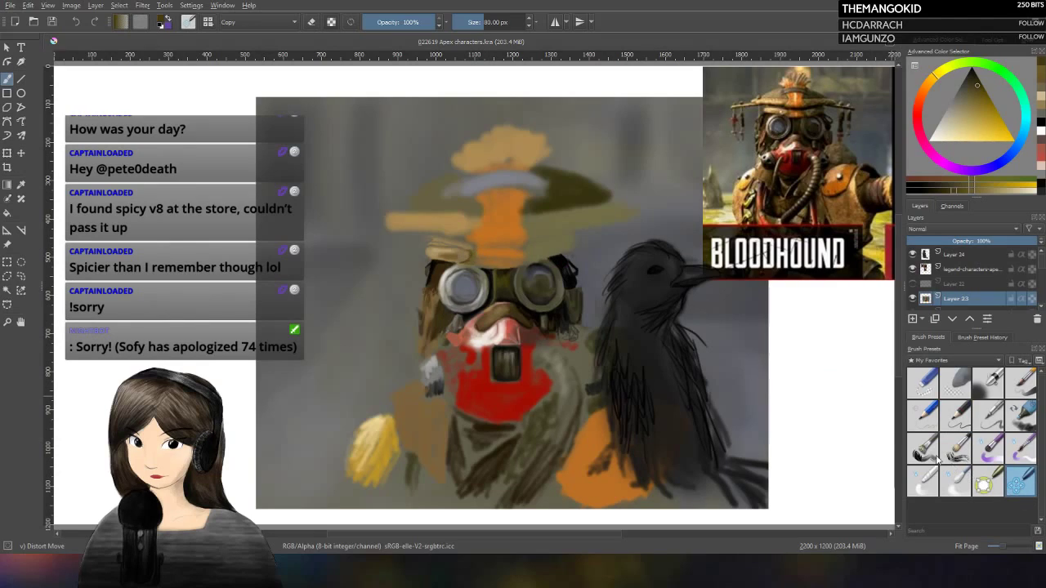
drag(460, 240, 467, 256)
Step: Extend the band across the orange strip in a brown sampled from the reference, and blend it using Blender Blur at 12.66 px and 47% opacity
click(958, 417)
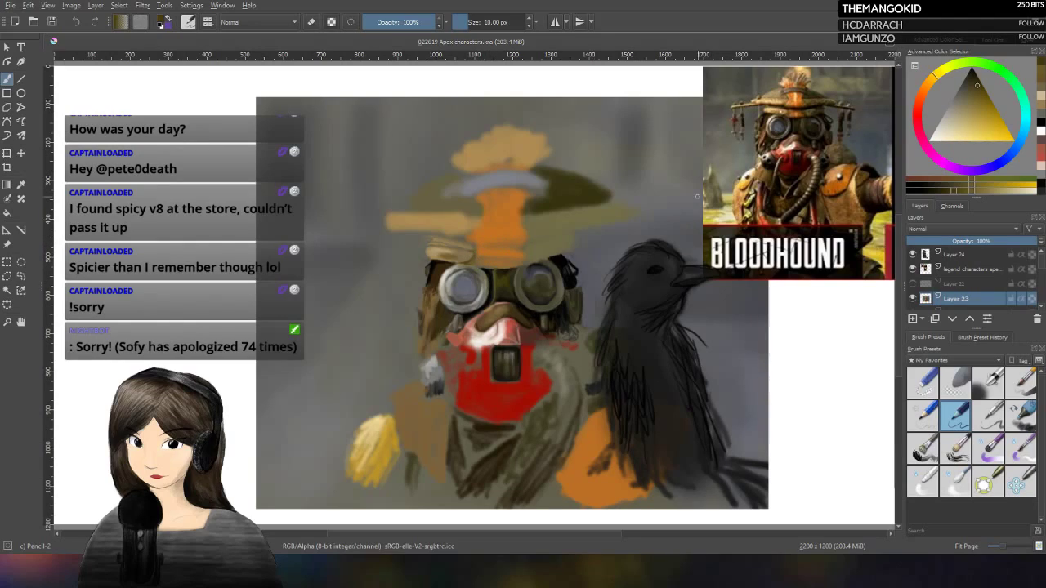
ctrl+click(870, 138)
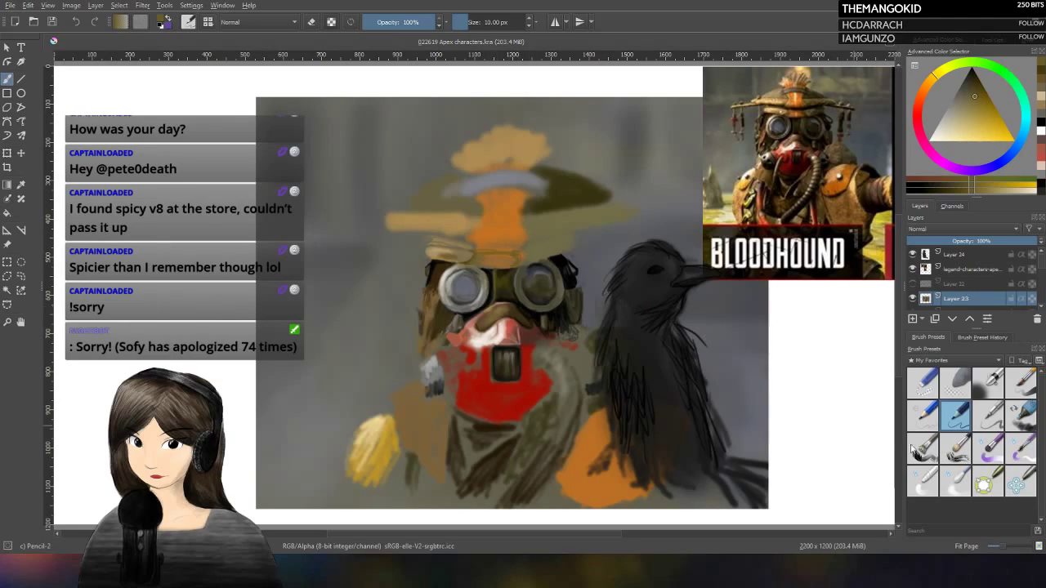
click(956, 482)
drag(422, 22, 400, 22)
drag(468, 22, 472, 25)
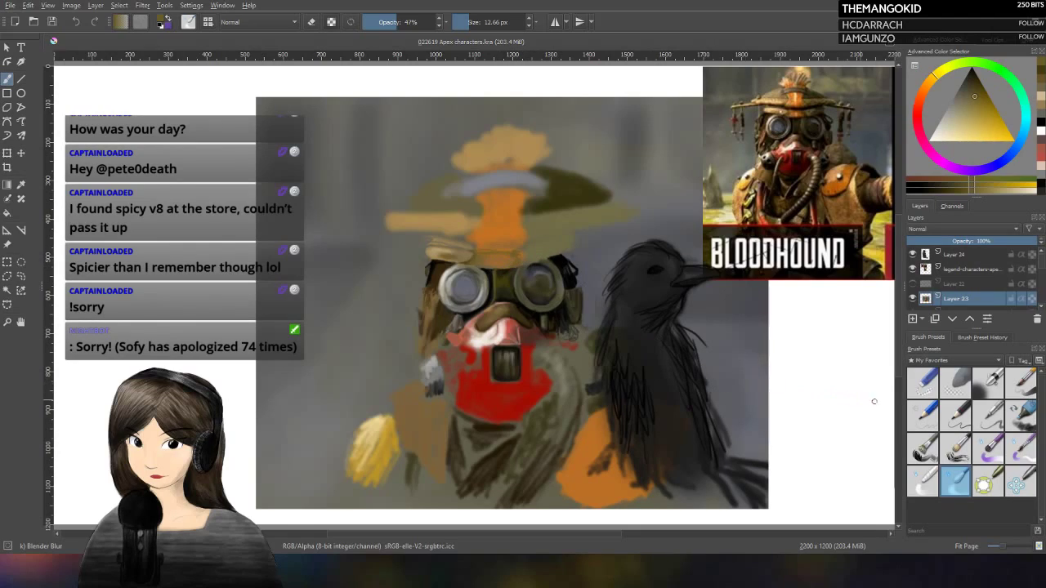
Step: Blend the brown hat band above the goggles using Blender Blur at 7.47 px and 66% opacity
click(957, 418)
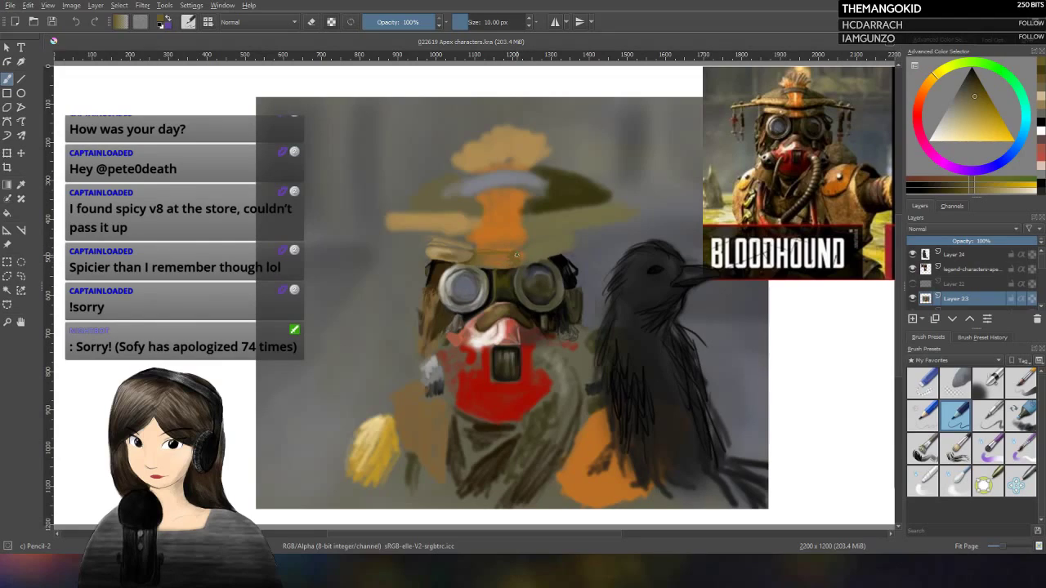
click(956, 480)
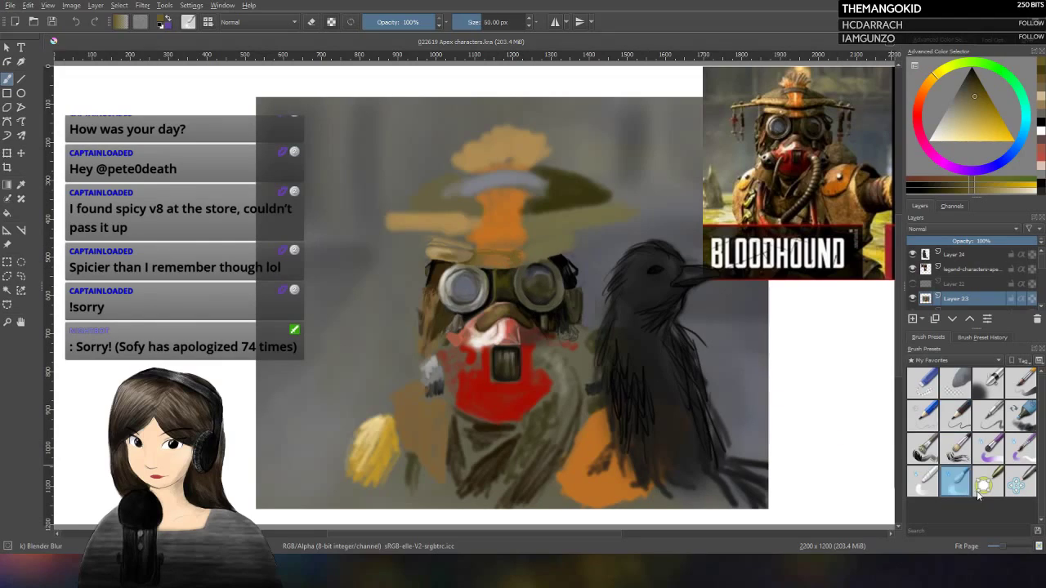
mouse_move(503, 259)
mouse_down()
mouse_move(560, 310)
mouse_move(545, 383)
mouse_up()
key(i)
key(i)
key(i)
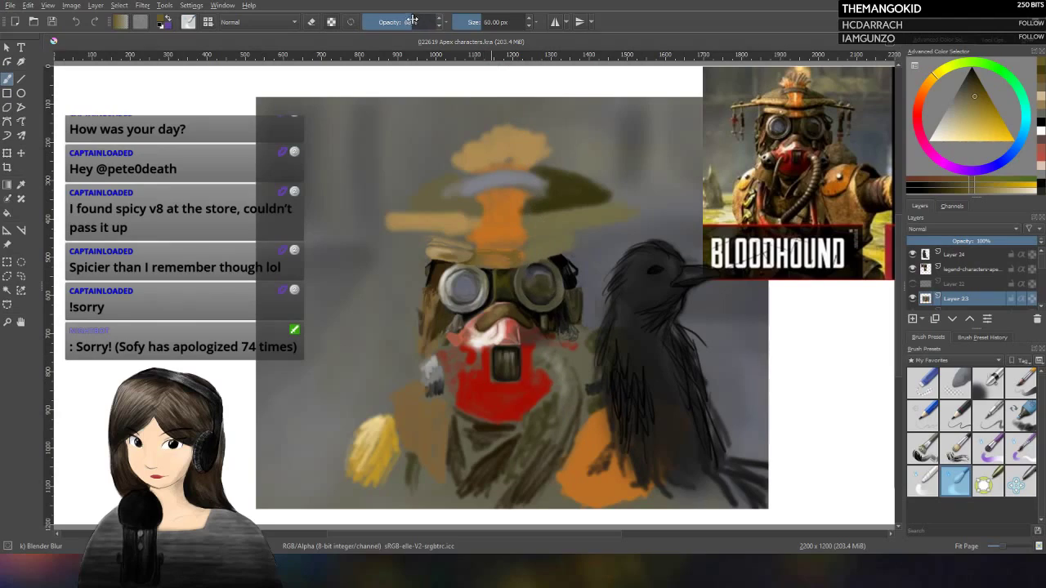
drag(511, 266, 494, 265)
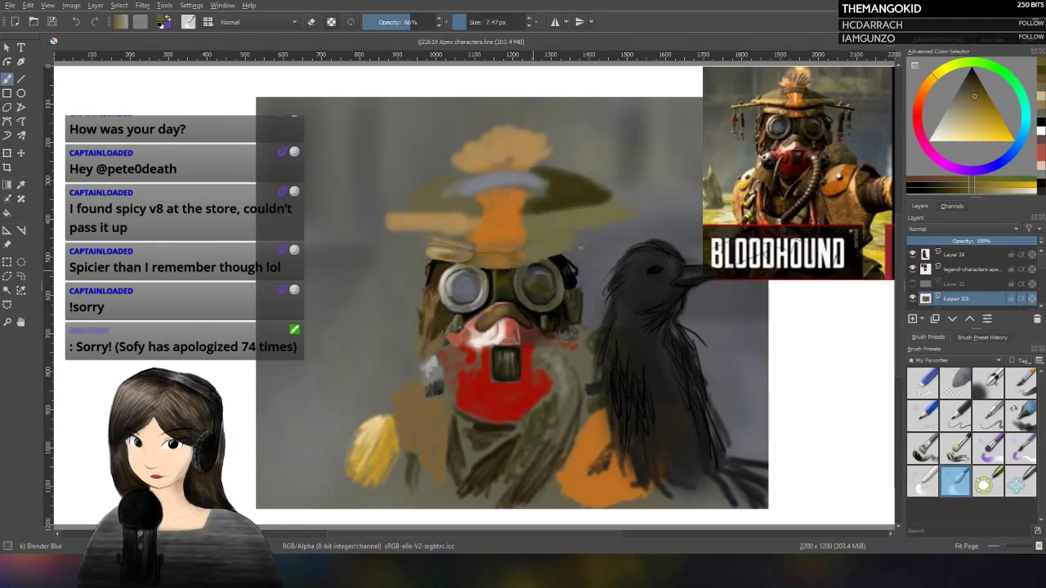
Step: With Pencil-2, paint a small white highlight at the band's centre and a thin black line along its upper edge at 39% opacity
click(1042, 133)
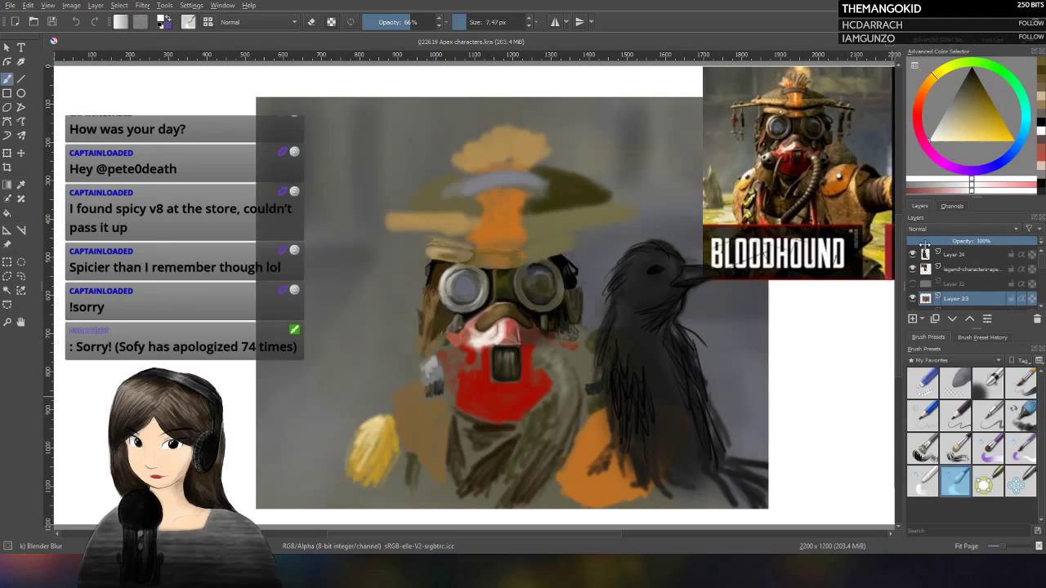
click(913, 283)
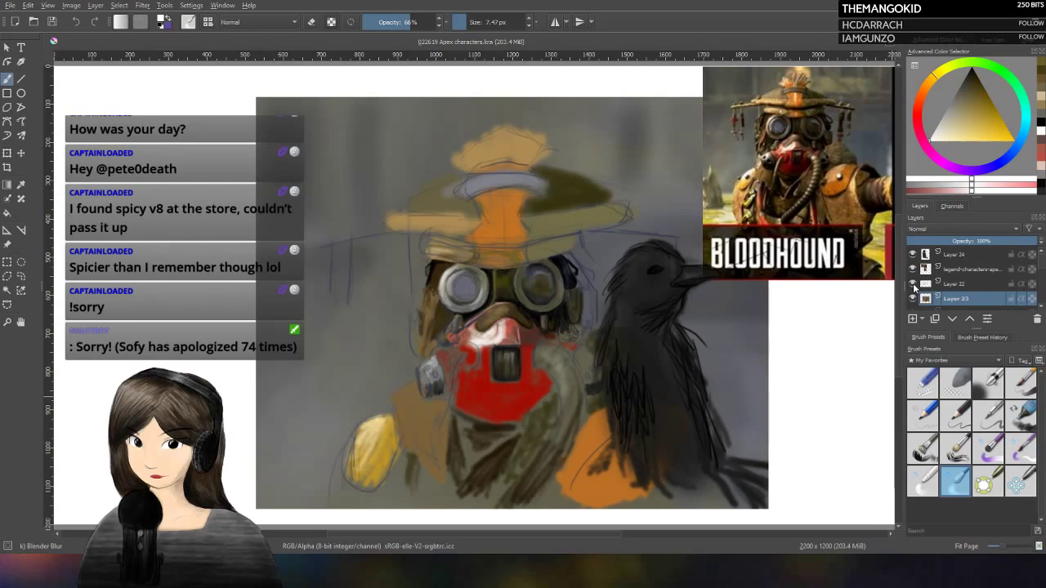
click(913, 283)
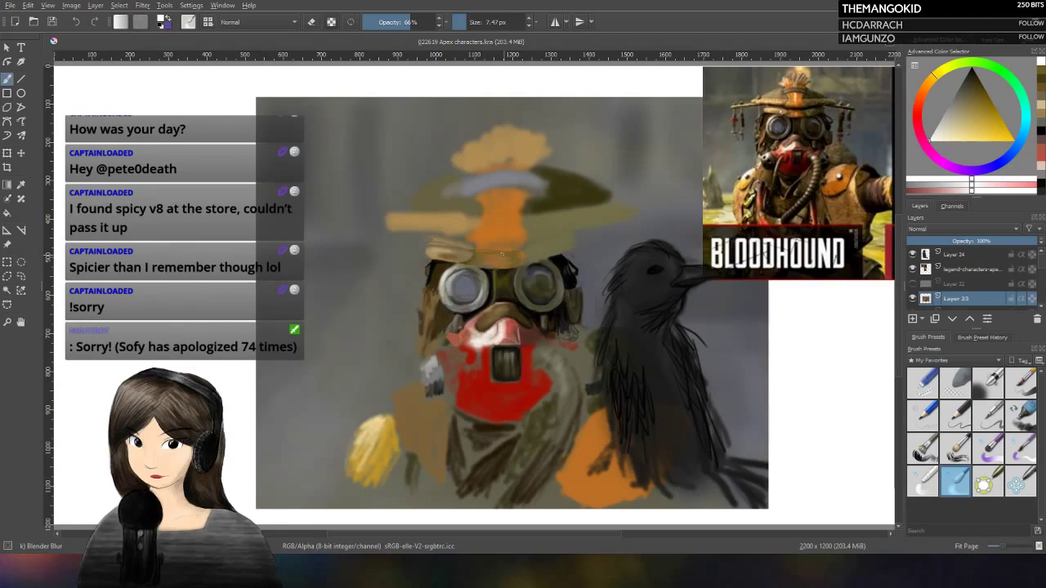
click(955, 417)
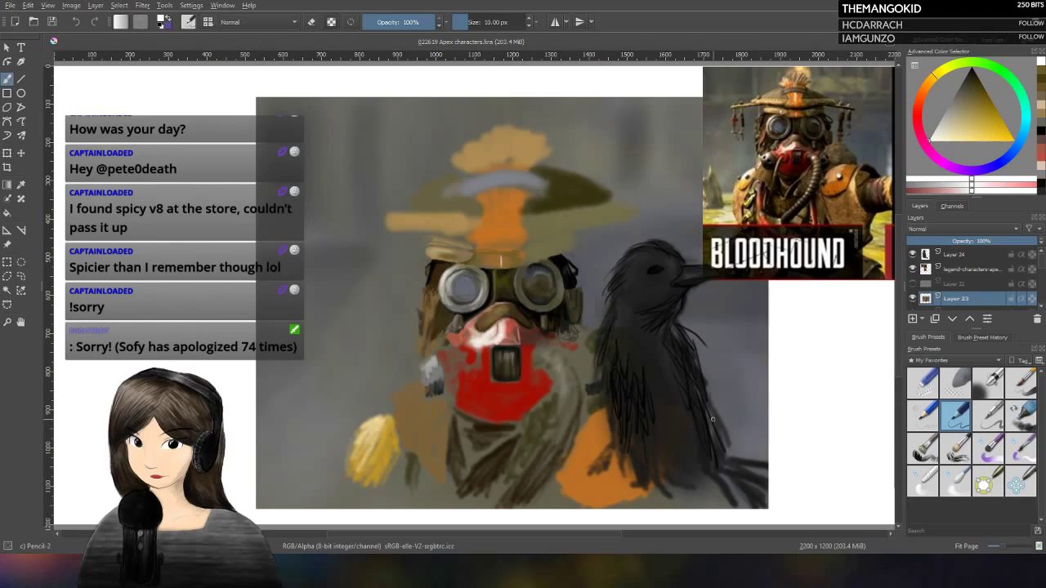
click(1041, 133)
drag(433, 22, 439, 84)
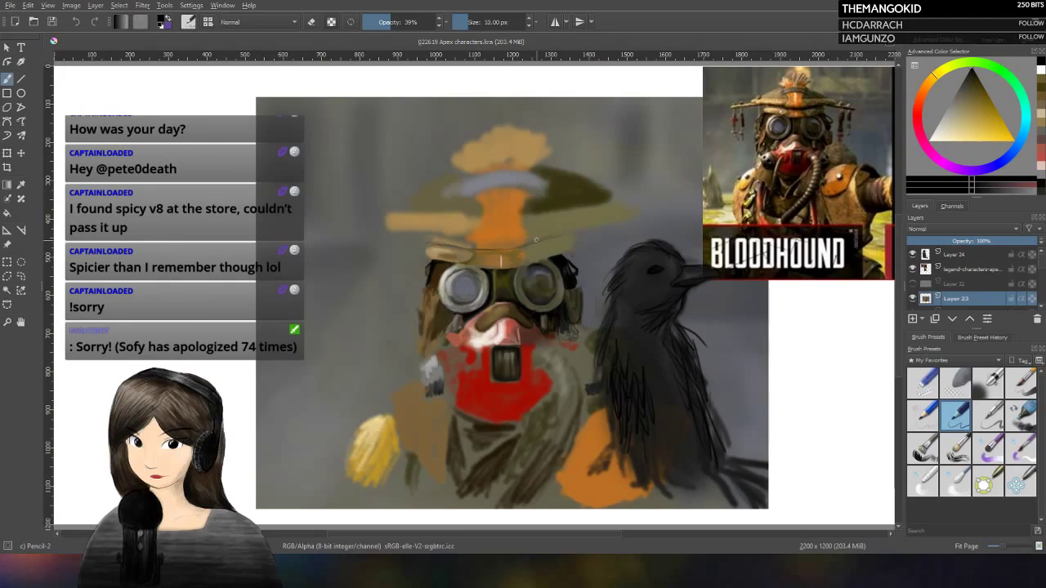
Step: Sample the blue-grey background beside the hat brim and retouch the area beside the band's right end at 100% opacity
key(ctrl)
click(21, 185)
click(624, 212)
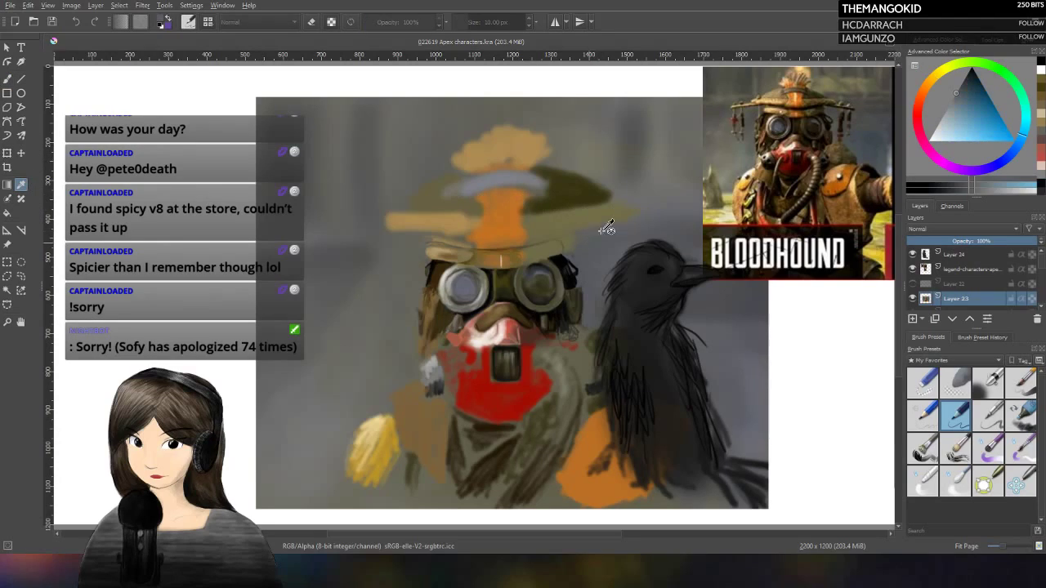
click(8, 79)
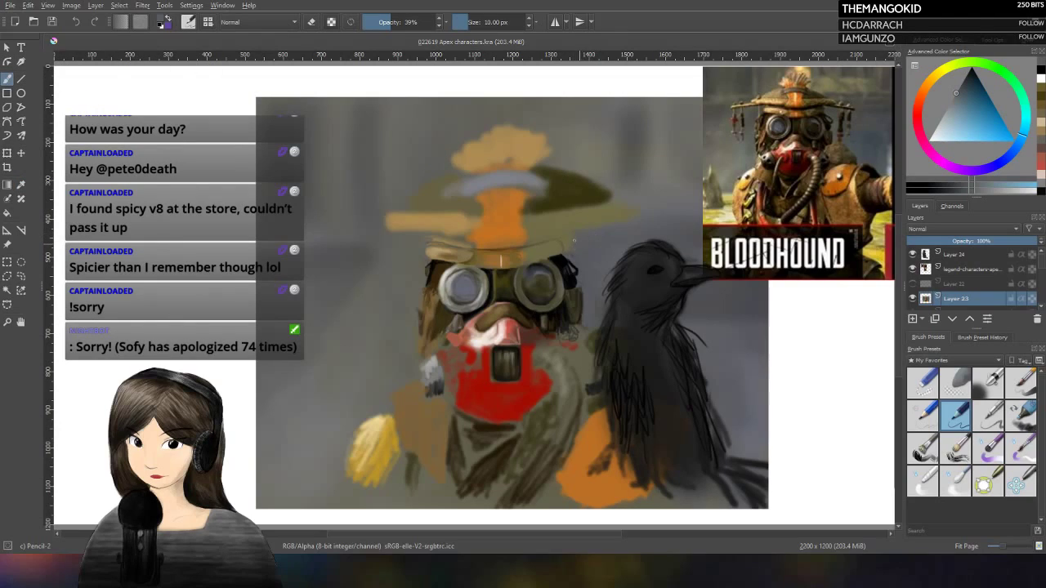
key(i)
key(i)
key(i)
key(i)
key(i)
key(i)
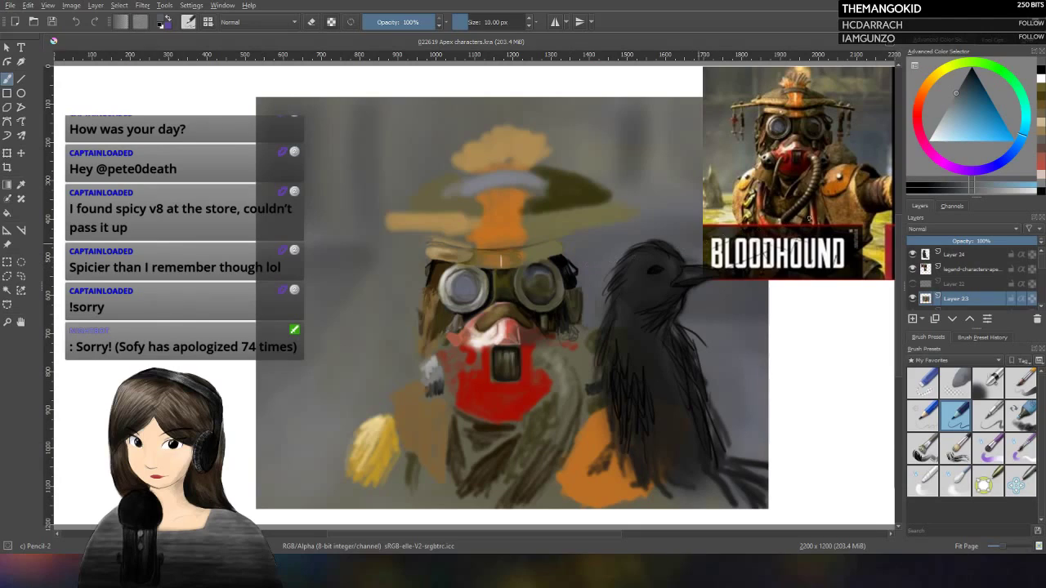
Step: Shade the band's folds and edges in dark brown and very dark green using Pencil-2 at 36% opacity
click(934, 74)
click(976, 86)
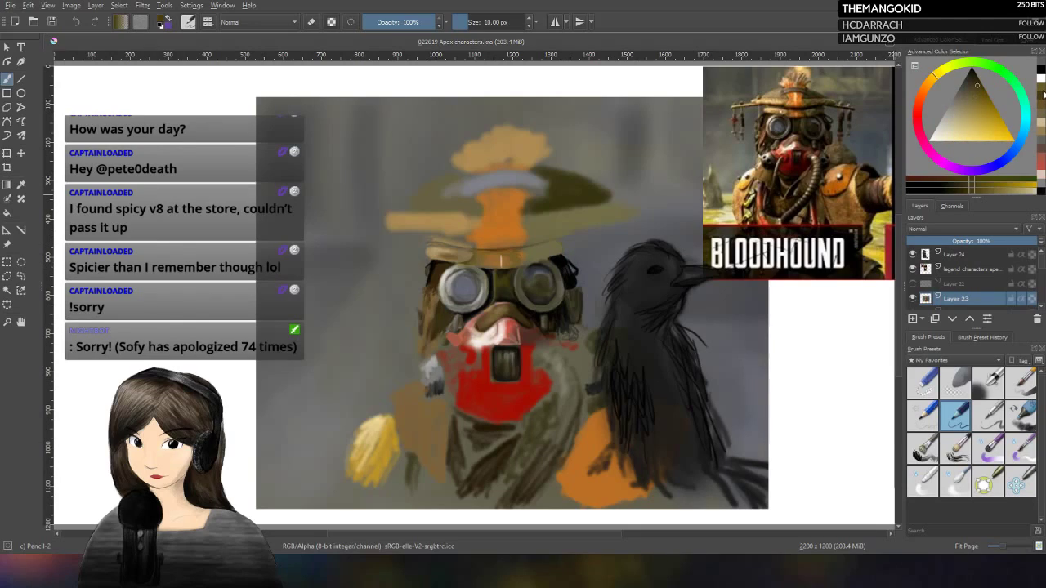
drag(437, 22, 390, 21)
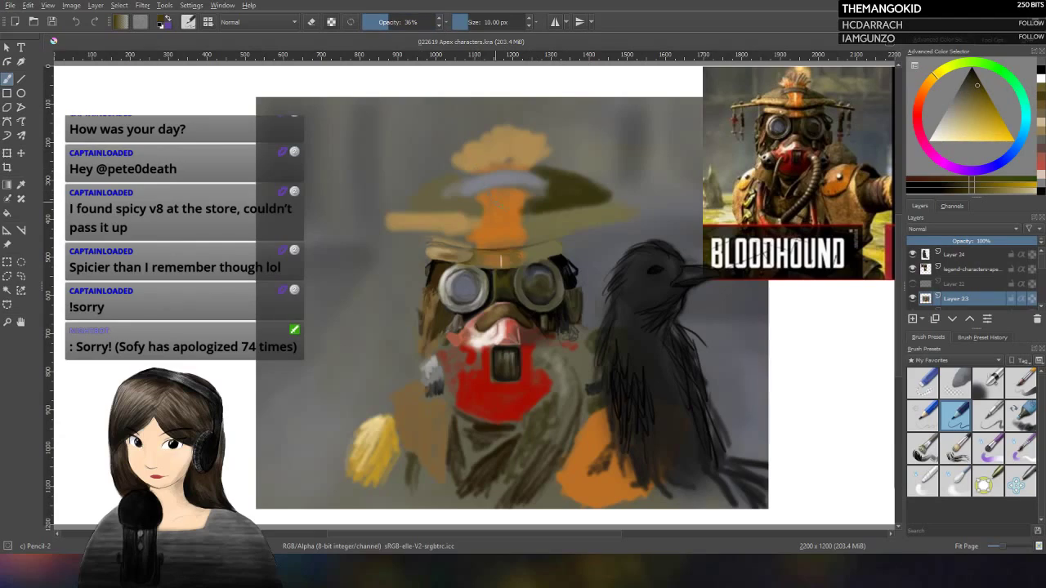
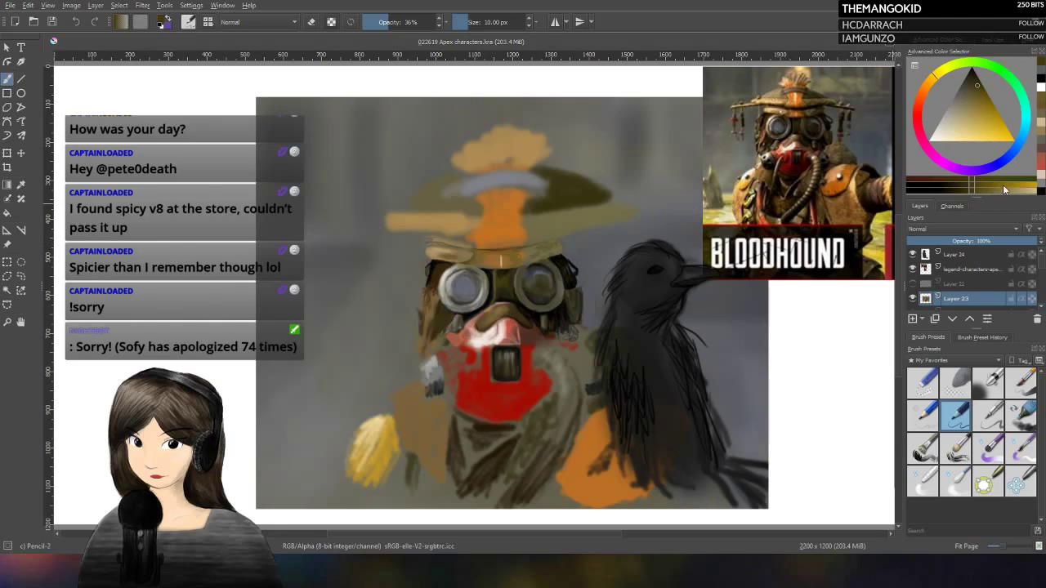
click(958, 197)
click(936, 72)
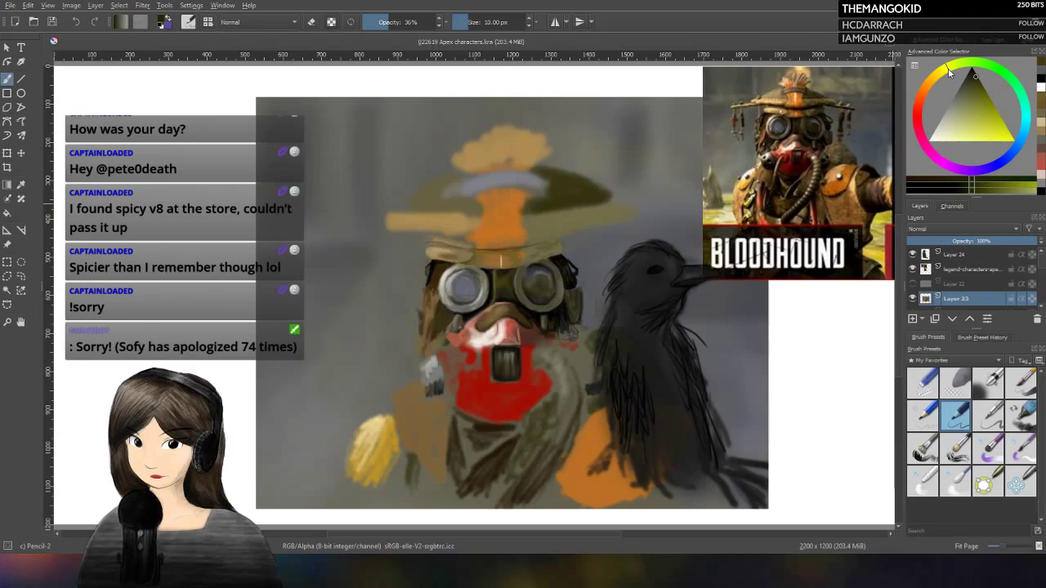
click(974, 69)
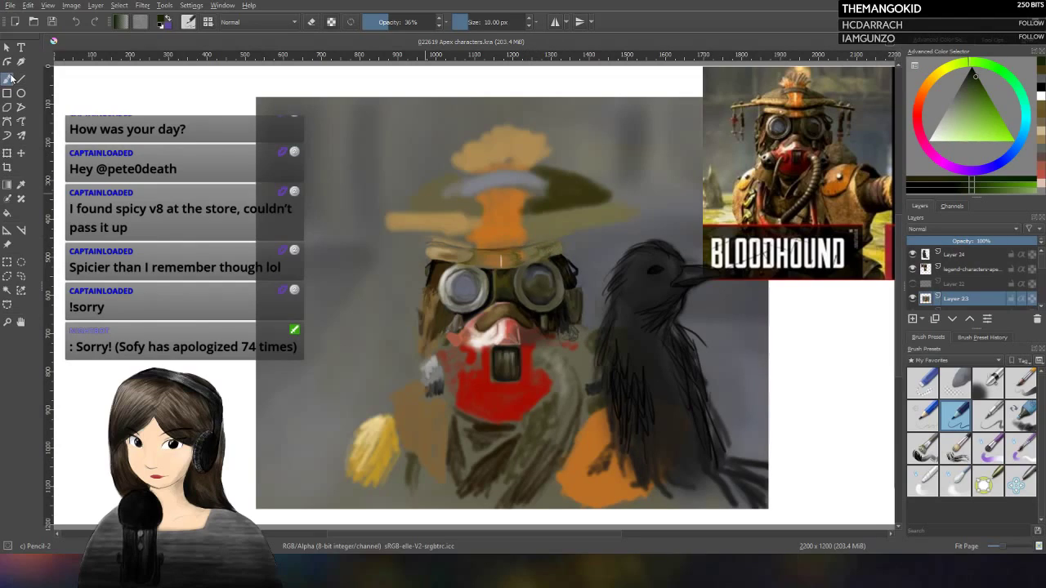
Step: Sample the brim's olive colour and paint it along the band's upper right edge at 100% opacity
click(22, 186)
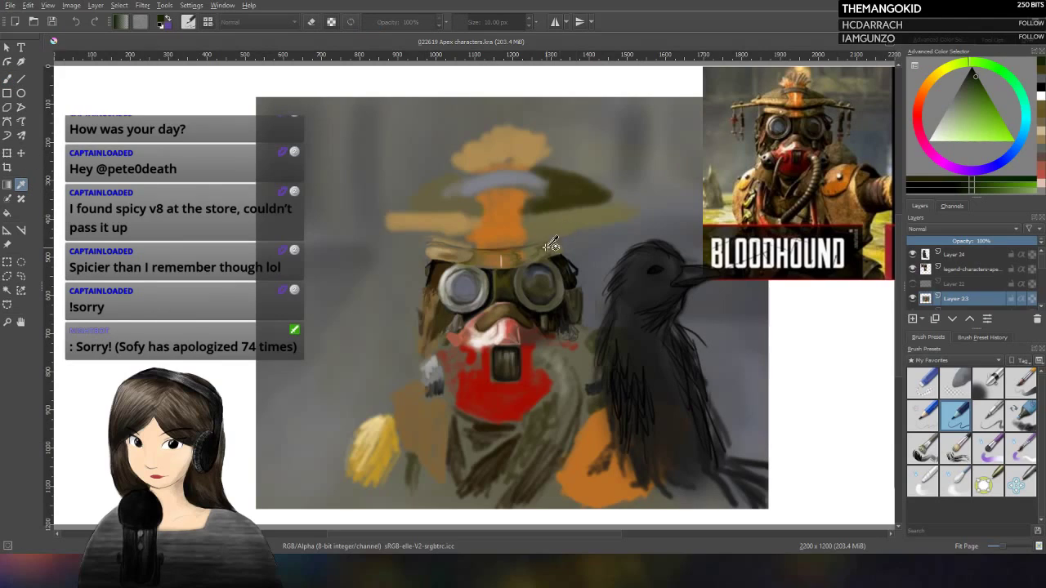
click(549, 227)
click(8, 79)
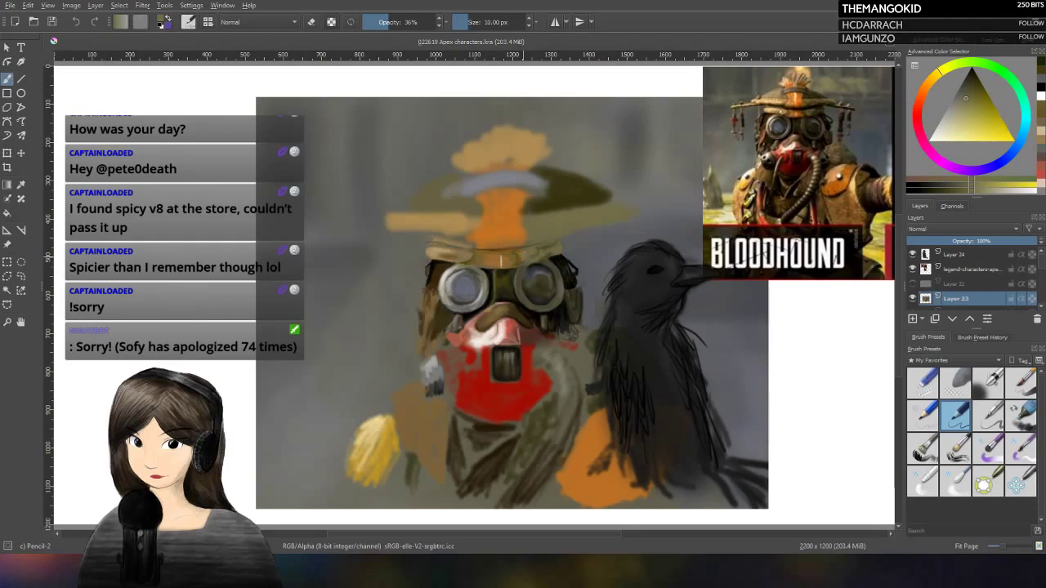
key(o)
key(o)
key(o)
key(o)
key(o)
key(o)
key(o)
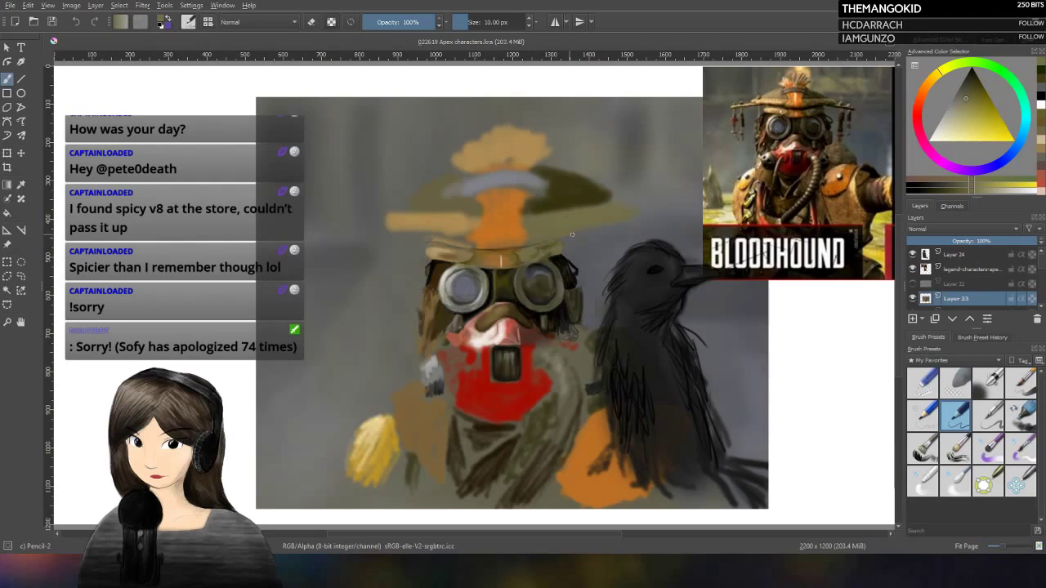
Step: Shade the band's right part in dark green at 48% opacity, and blend it with a smaller Blender Blur brush at 34% opacity
ctrl+click(605, 222)
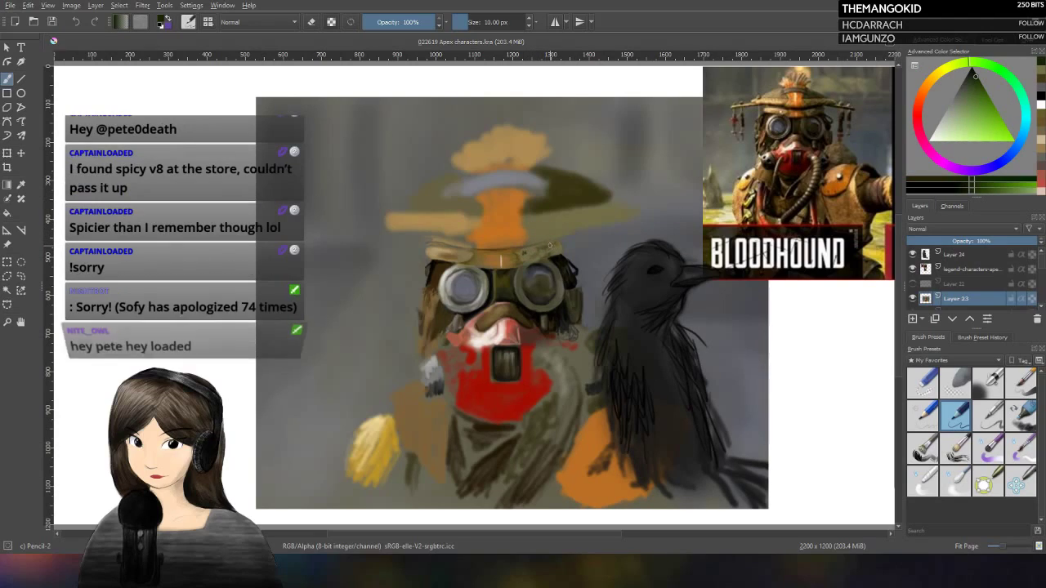
click(401, 22)
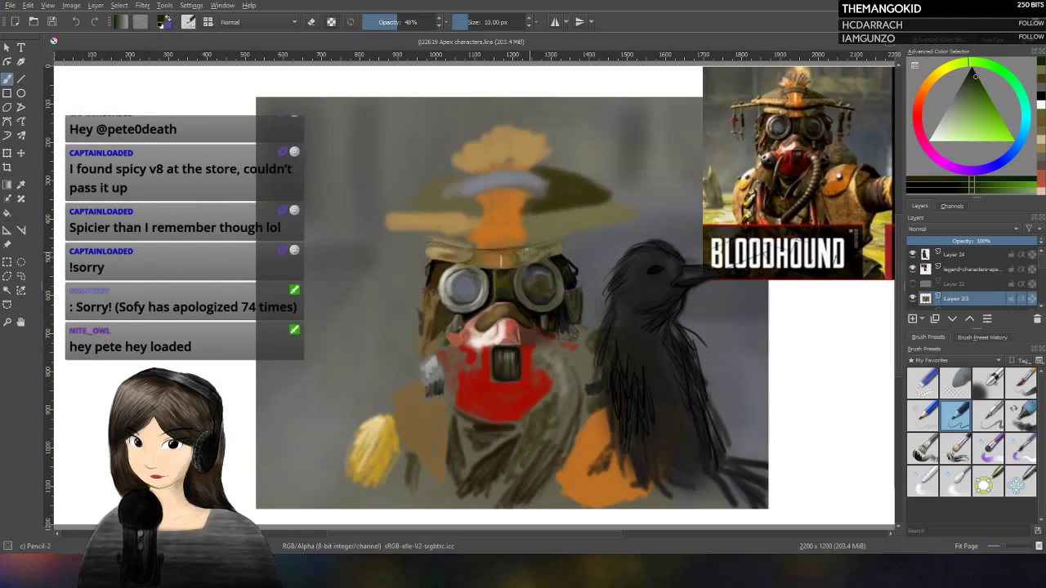
click(955, 481)
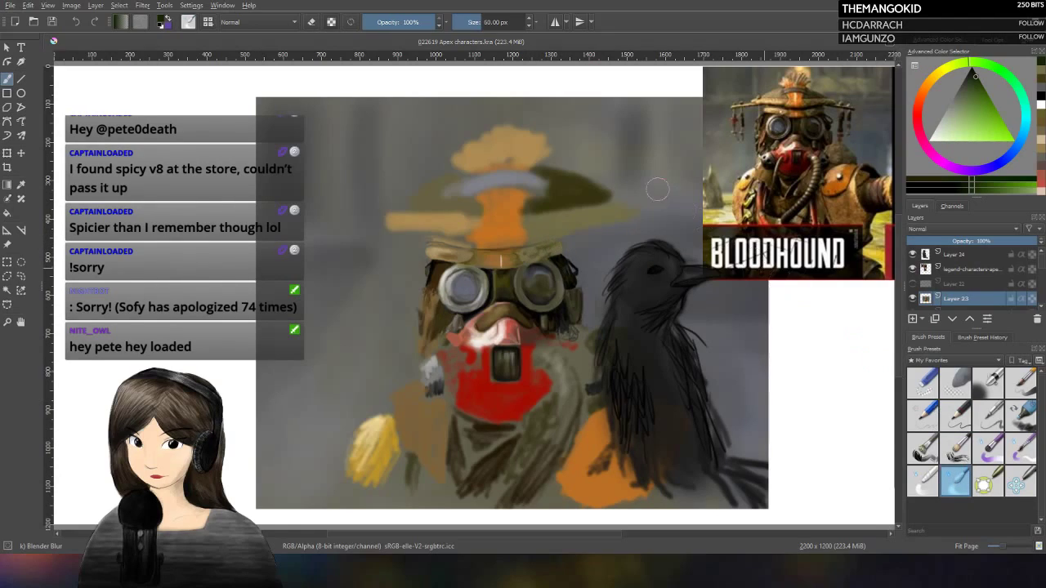
click(389, 22)
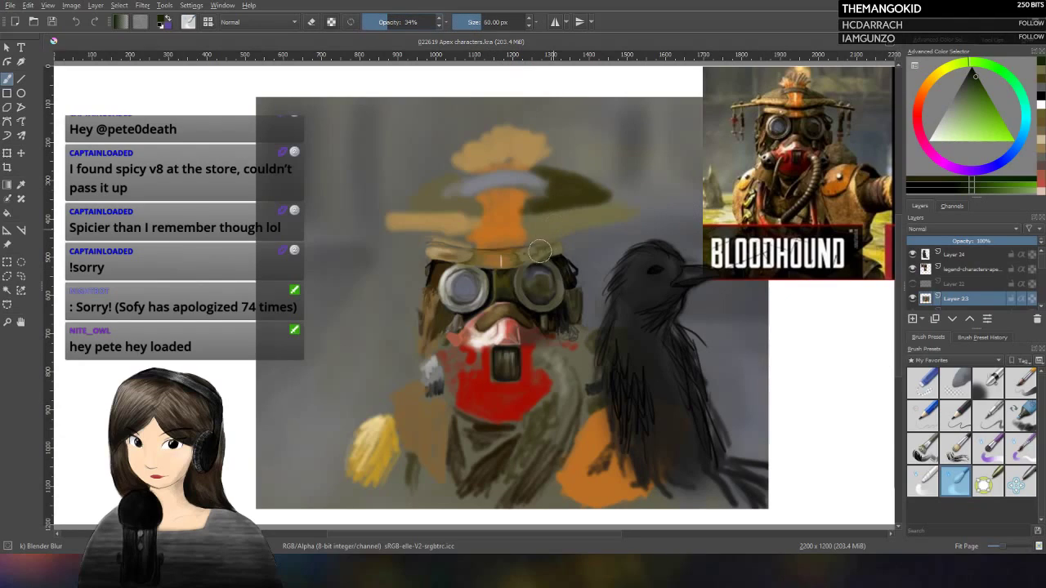
key(bracketleft)
key(bracketleft)
key(bracketleft)
key(bracketleft)
key(bracketleft)
key(bracketleft)
Step: Deepen the band's shadows using Pencil-2 in dark brown at 100% opacity and in black at 51% opacity
key(slash)
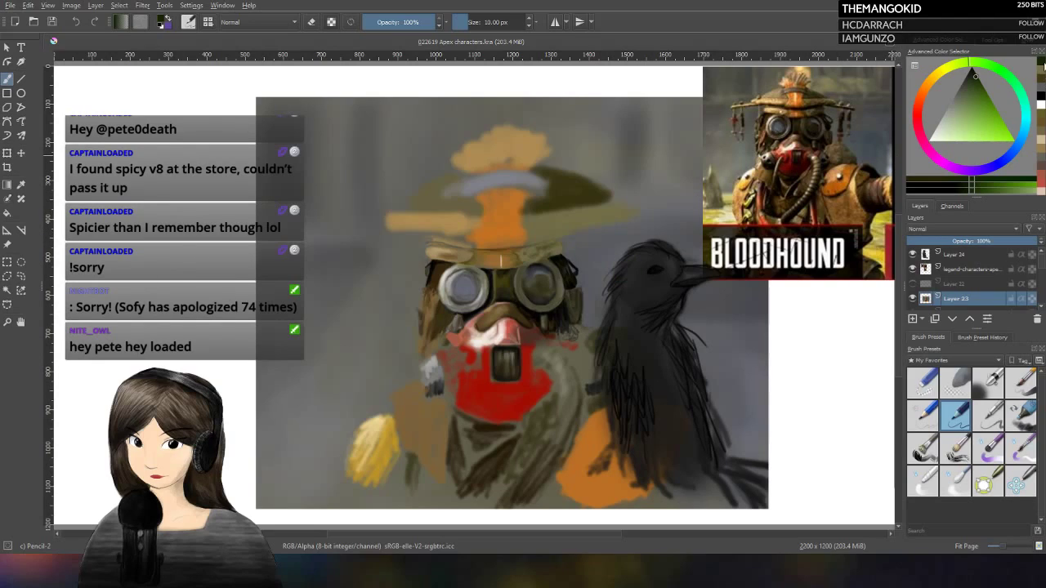
click(1042, 96)
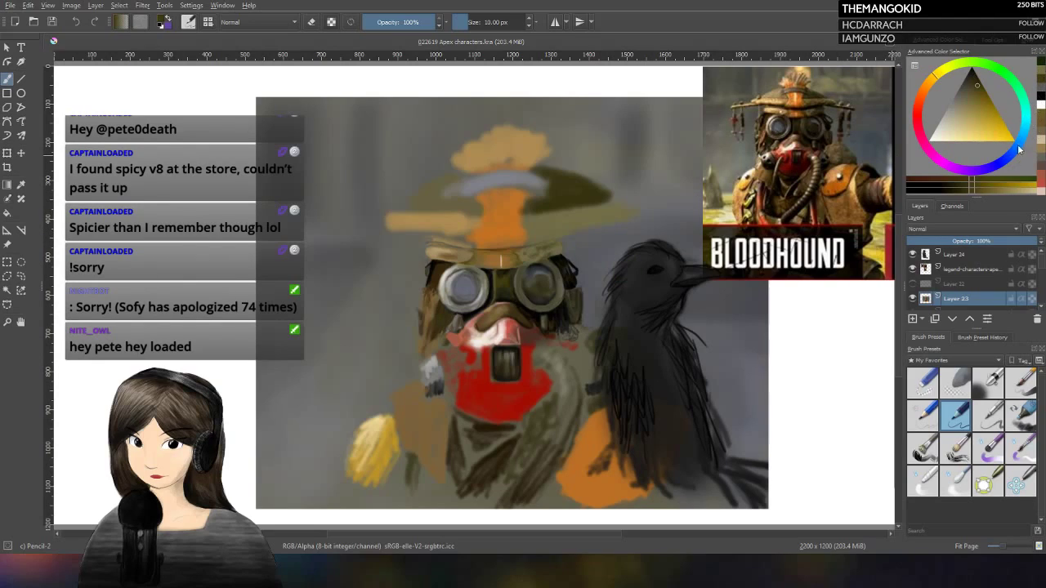
click(964, 190)
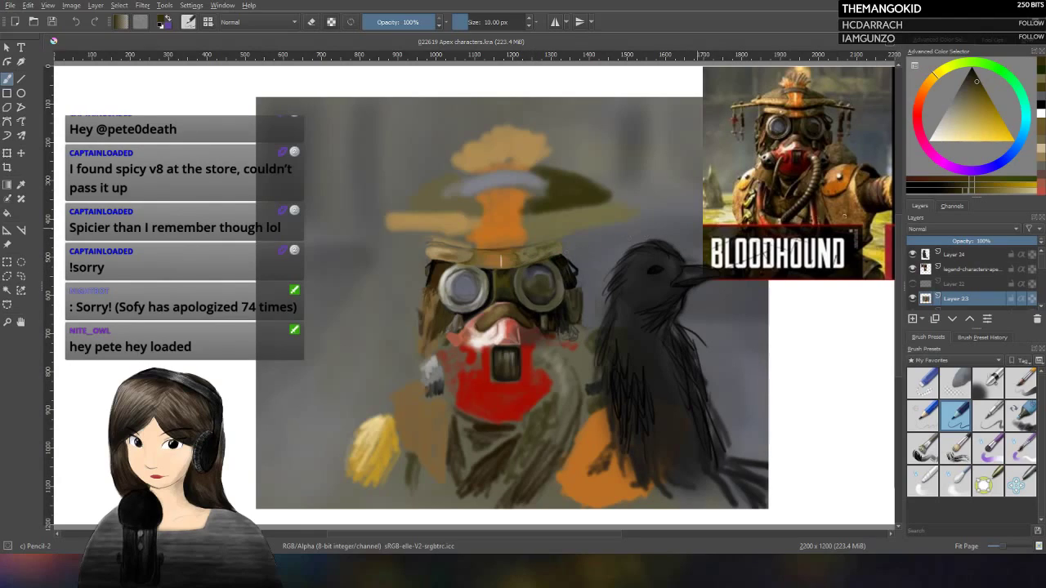
ctrl+click(684, 202)
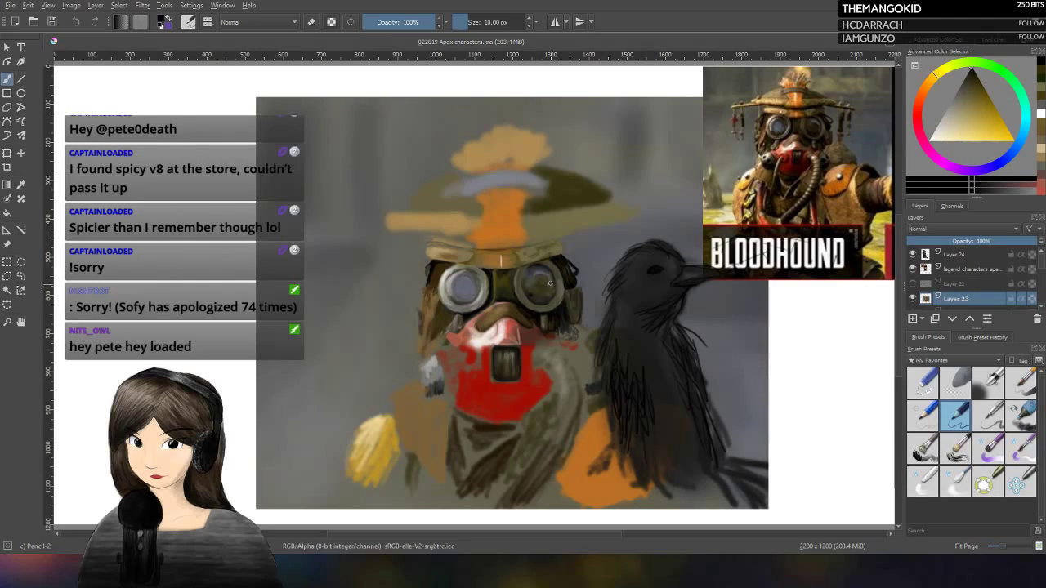
key(i)
key(i)
key(i)
key(i)
key(i)
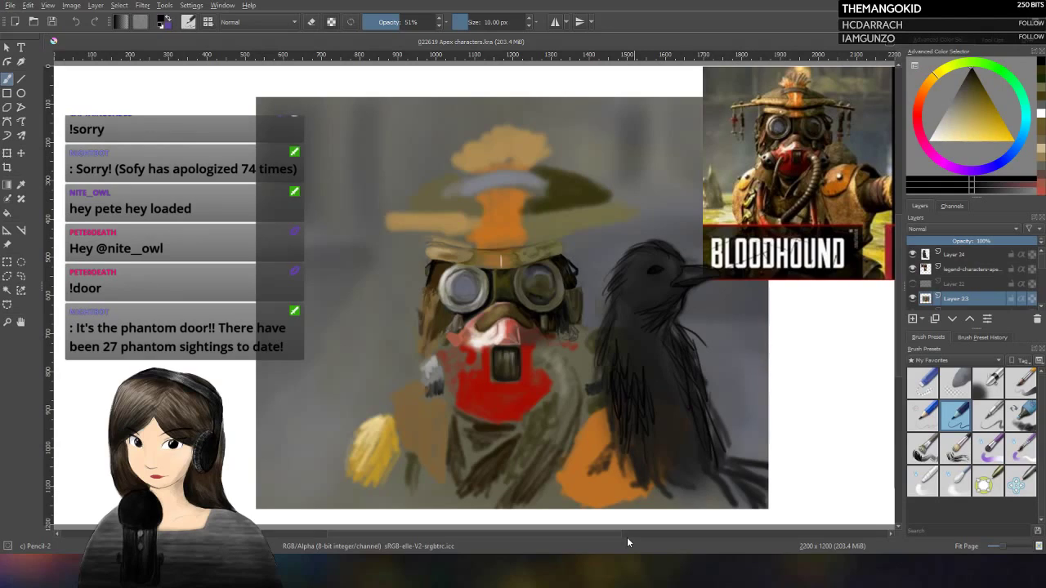
Step: Add dark brown shading and white highlights to the band, and blend them using Blender Blur at 18.22 px and 52% opacity
click(976, 81)
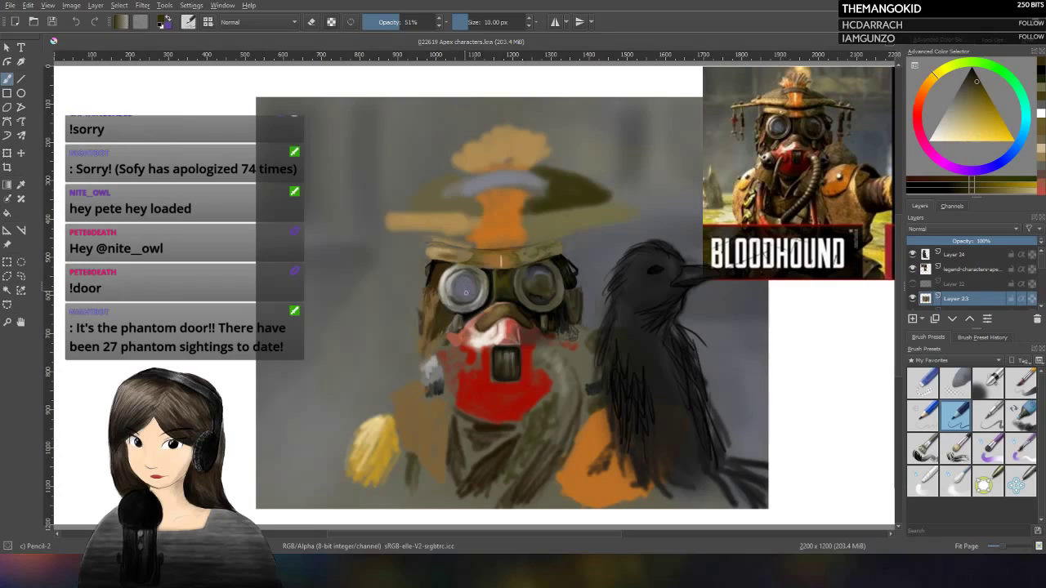
click(1041, 115)
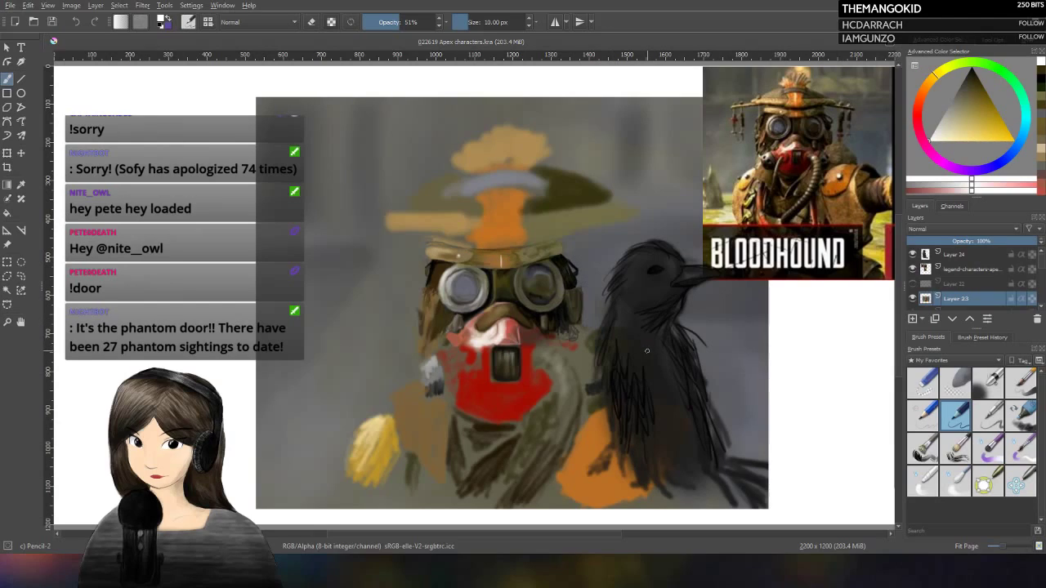
click(956, 481)
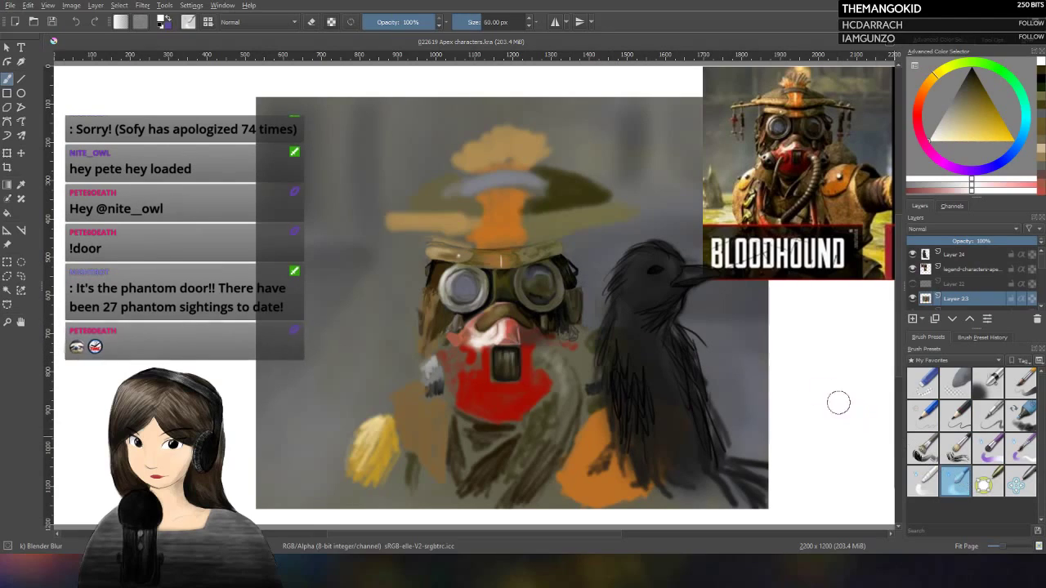
click(402, 21)
click(481, 24)
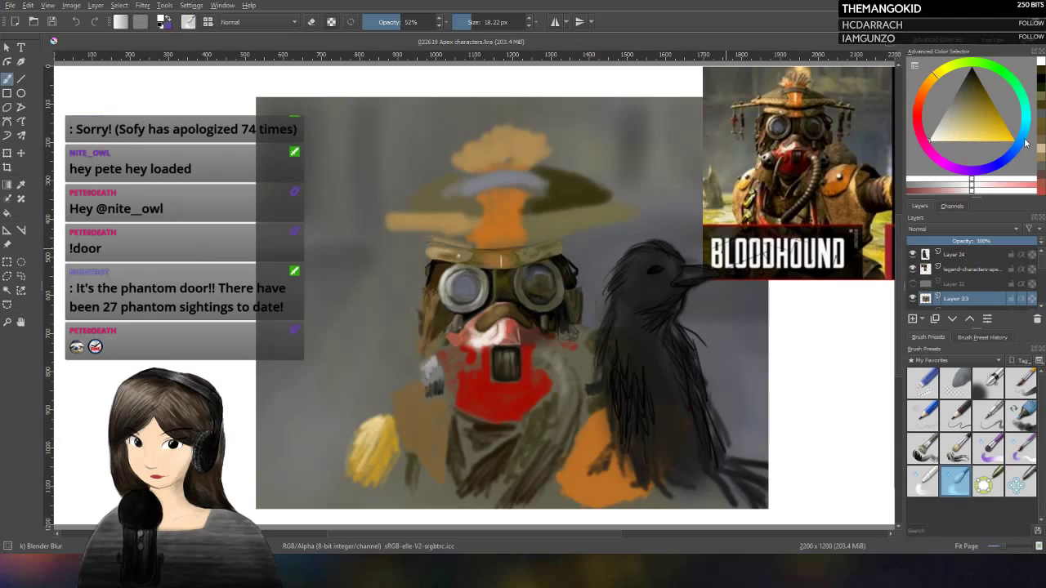
Step: Darken the right end of the hat's lower band in near-black green using Pencil-2 at 36.20 px and 21% opacity
click(1042, 84)
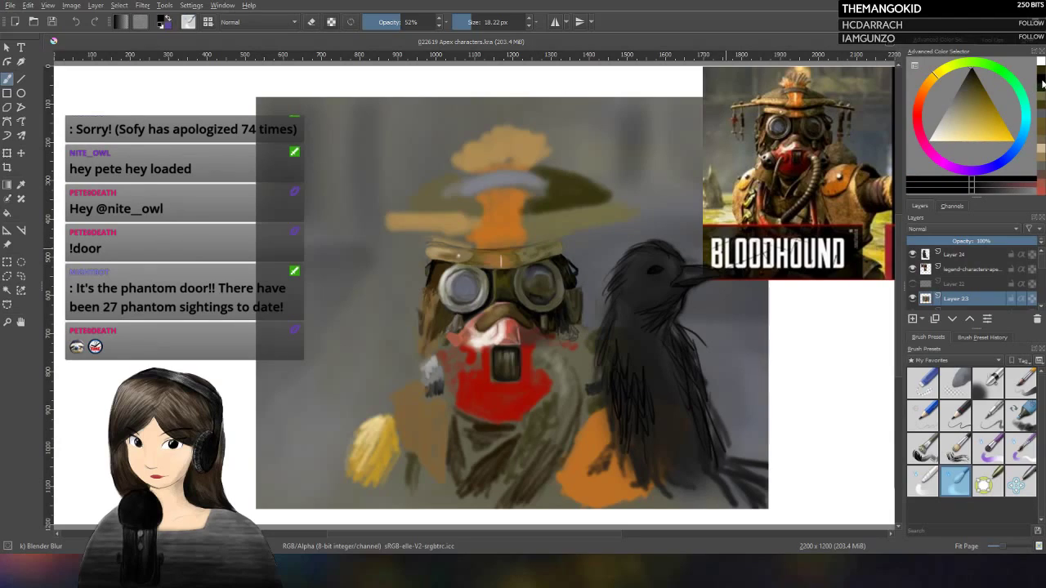
click(1042, 88)
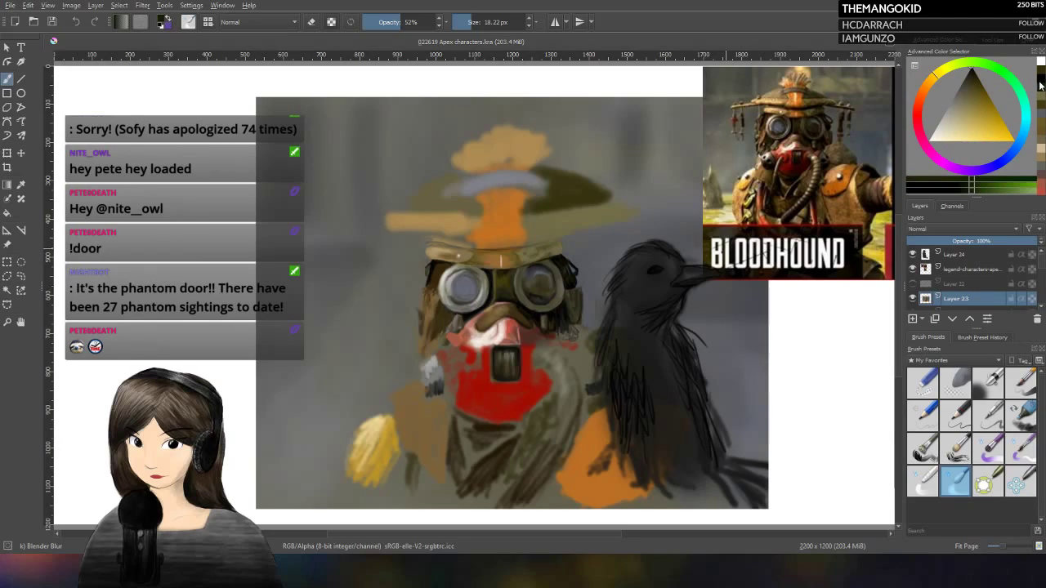
click(962, 194)
click(979, 191)
key(slash)
key(bracketright)
key(bracketright)
key(bracketright)
key(bracketright)
key(bracketright)
key(i)
key(i)
key(i)
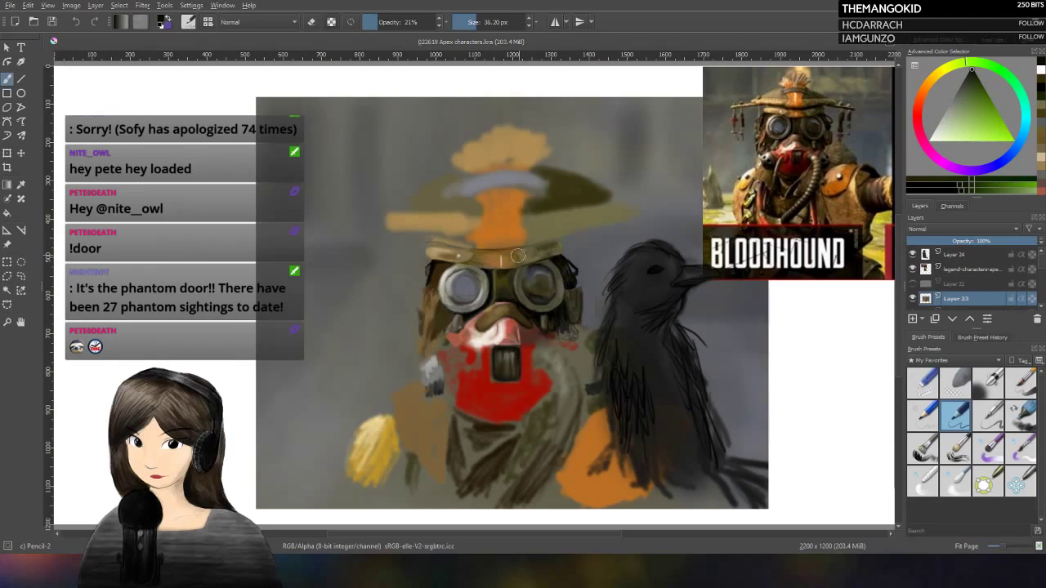
ctrl+click(562, 244)
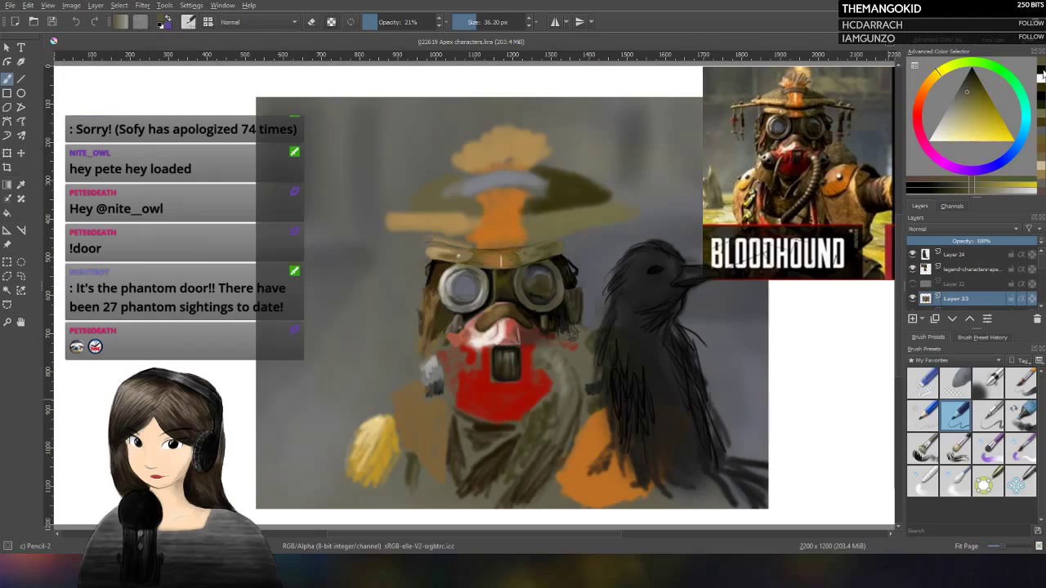
click(972, 69)
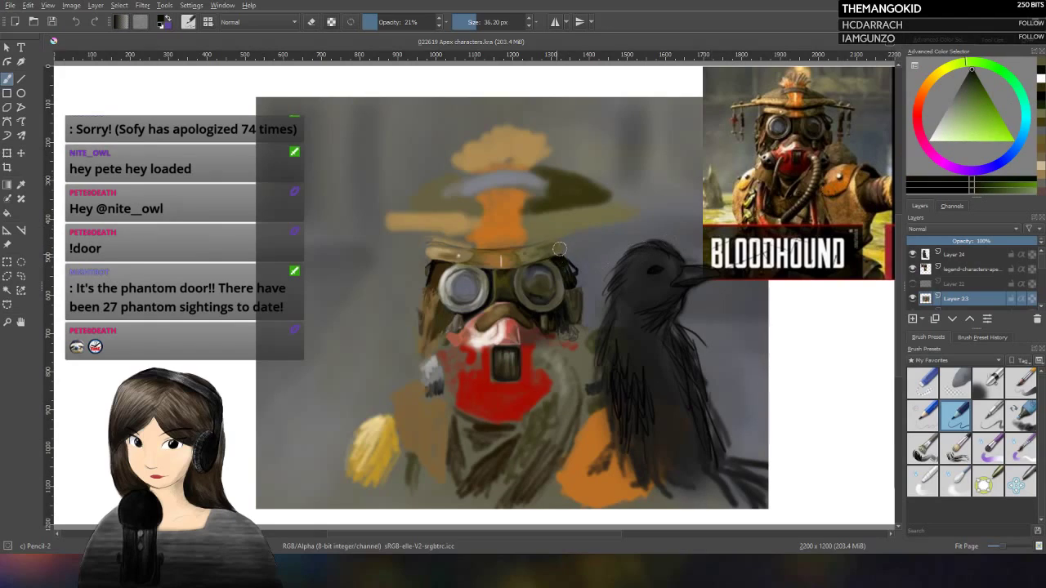
mouse_move(555, 246)
mouse_down()
mouse_move(521, 257)
mouse_move(552, 253)
mouse_up()
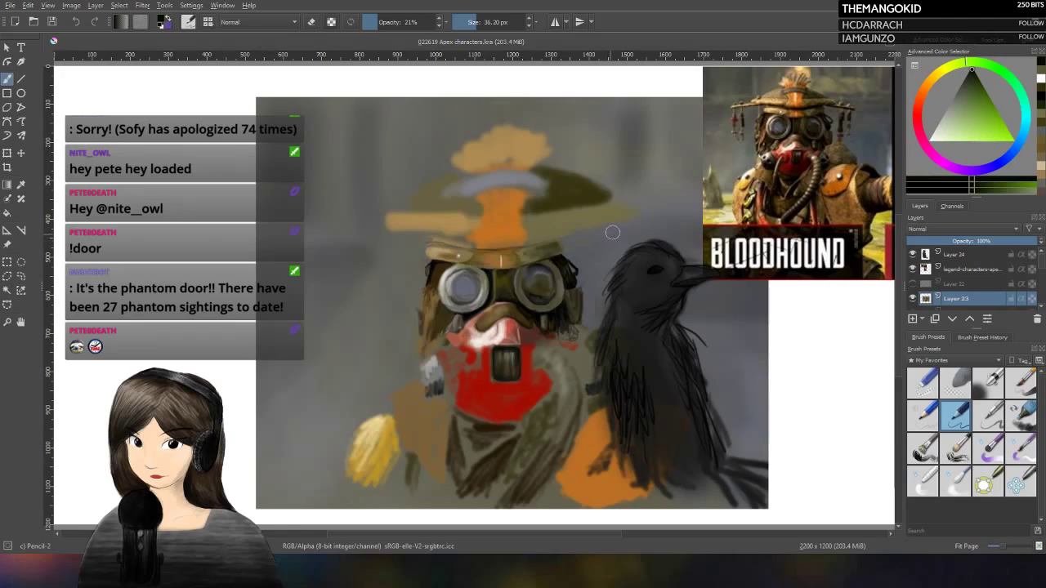
Step: Sharpen the band's dark edges with Pencil-2 at 8.36 px, and highlight the mask's nose in sampled blue-grey
key(bracketleft)
key(bracketleft)
key(bracketleft)
key(bracketleft)
key(bracketleft)
key(bracketleft)
ctrl+click(879, 167)
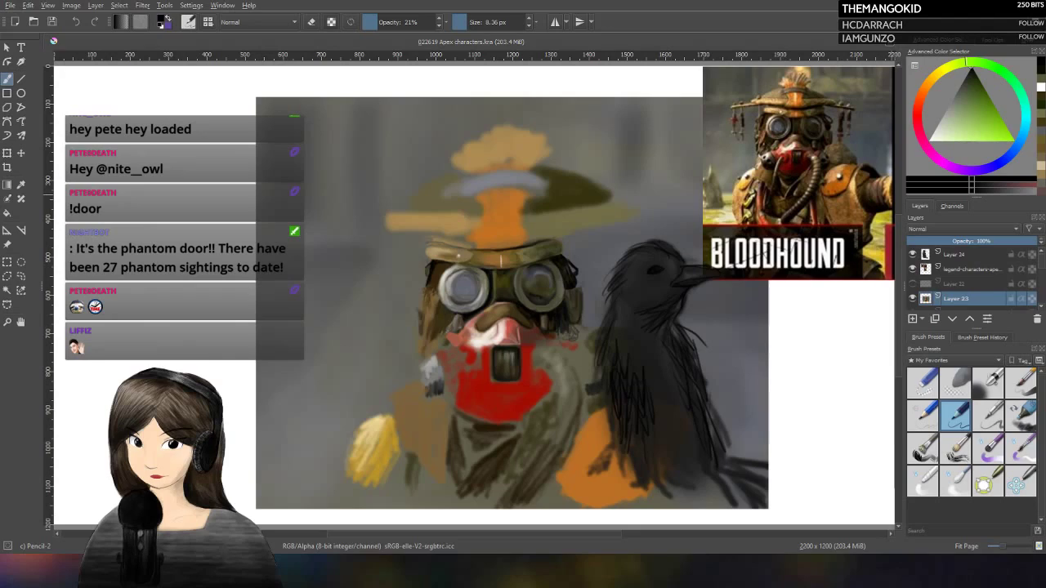
ctrl+click(494, 317)
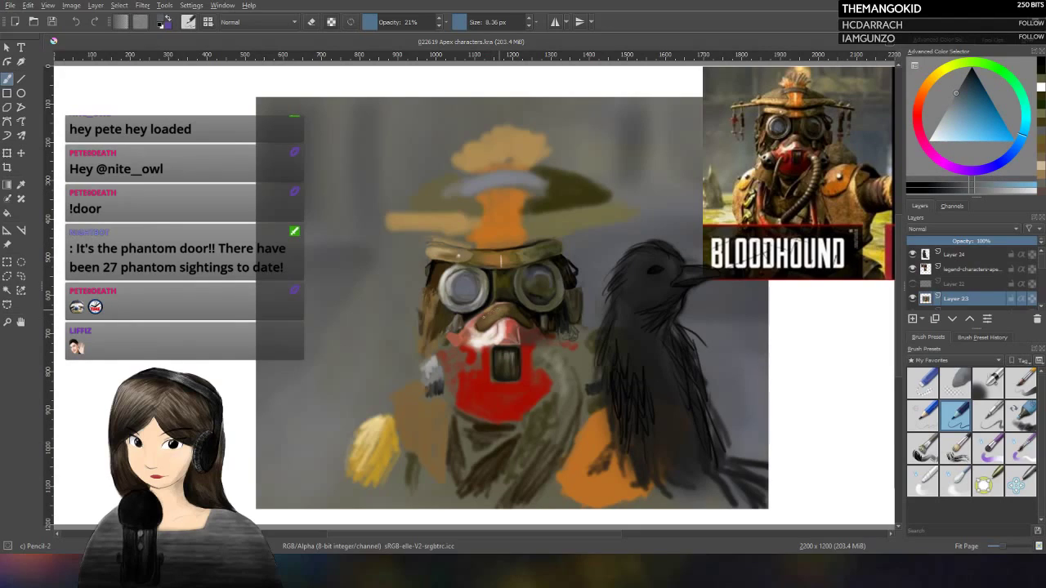
drag(490, 318, 500, 312)
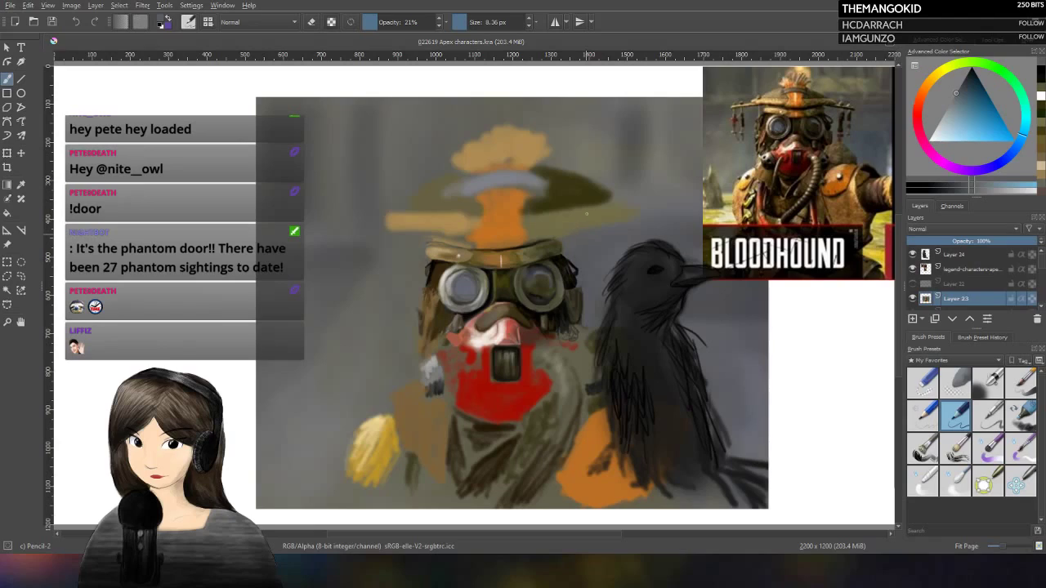
Step: Sketch over the hat brim's right tip in blue-grey using Pencil-2 at 8.36 px and 100% opacity
key(o)
key(o)
key(o)
key(o)
key(o)
key(o)
key(o)
key(o)
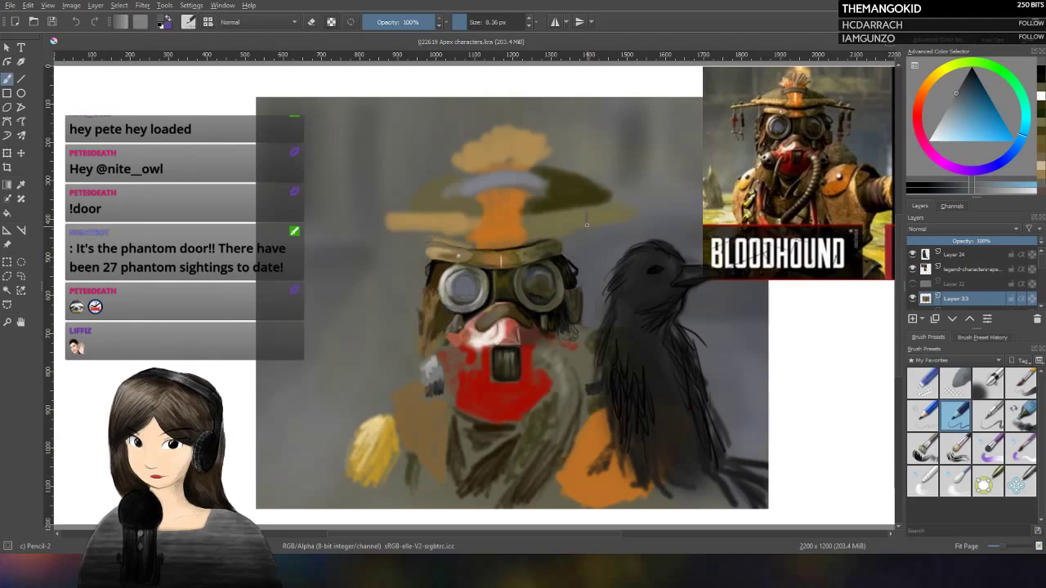
mouse_move(590, 214)
mouse_down()
mouse_move(621, 209)
mouse_move(608, 222)
mouse_move(631, 219)
mouse_up()
Step: Smear the brim's right tip into the background using Distort Move at 80 px and 100% opacity
click(493, 22)
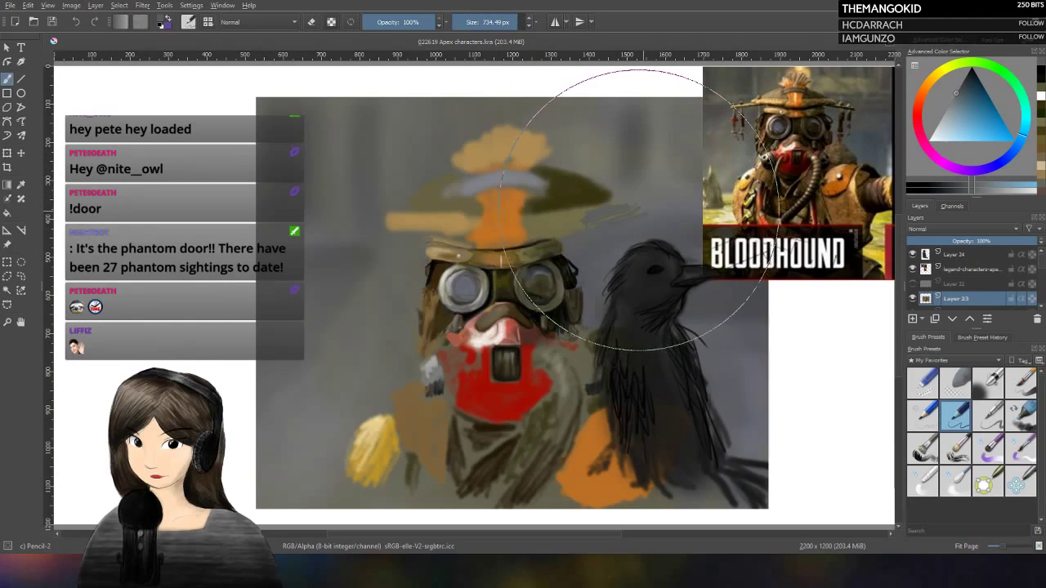
text(50)
key(Return)
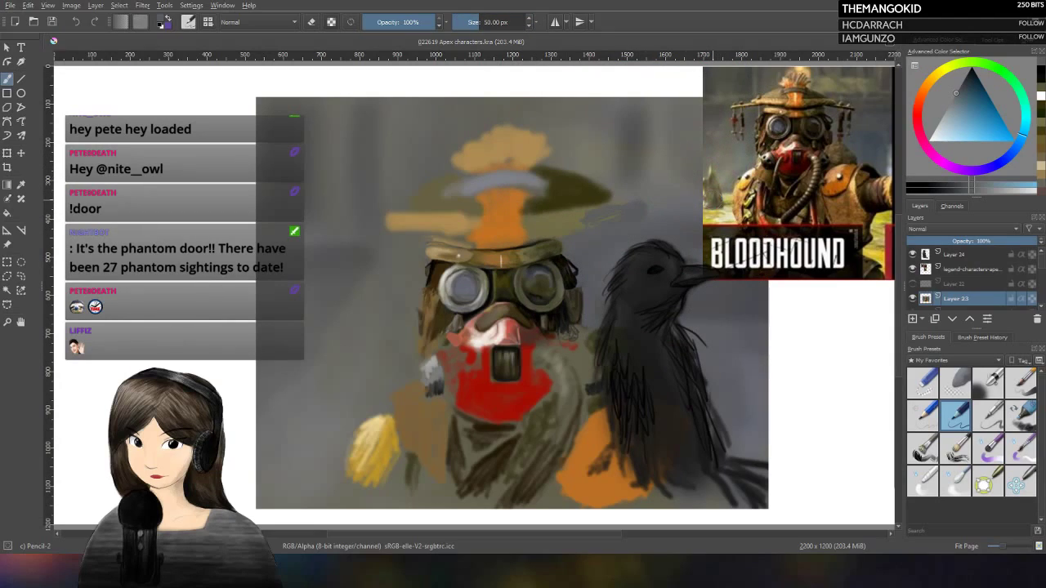
click(1014, 474)
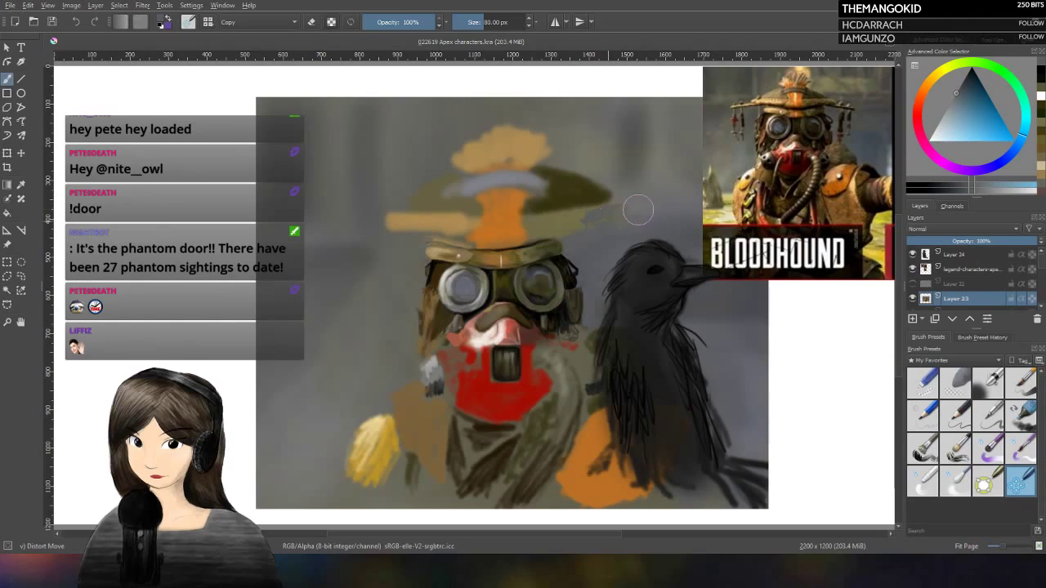
mouse_move(622, 226)
mouse_down()
mouse_move(597, 221)
mouse_move(634, 221)
mouse_up()
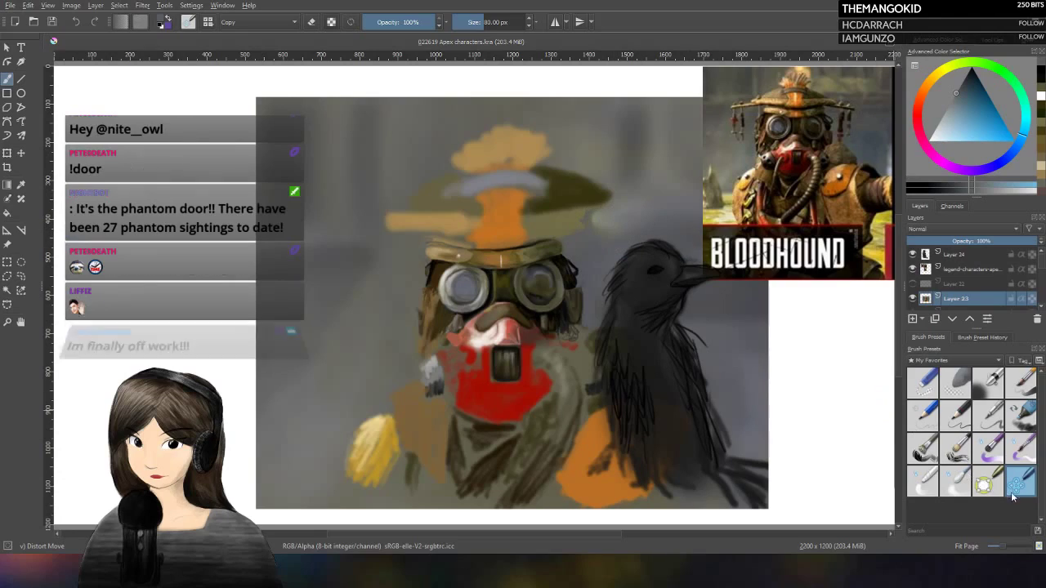
Step: Cover the remains of the brim's right tip with background grey using Pencil-2 at 63.28 px
click(956, 415)
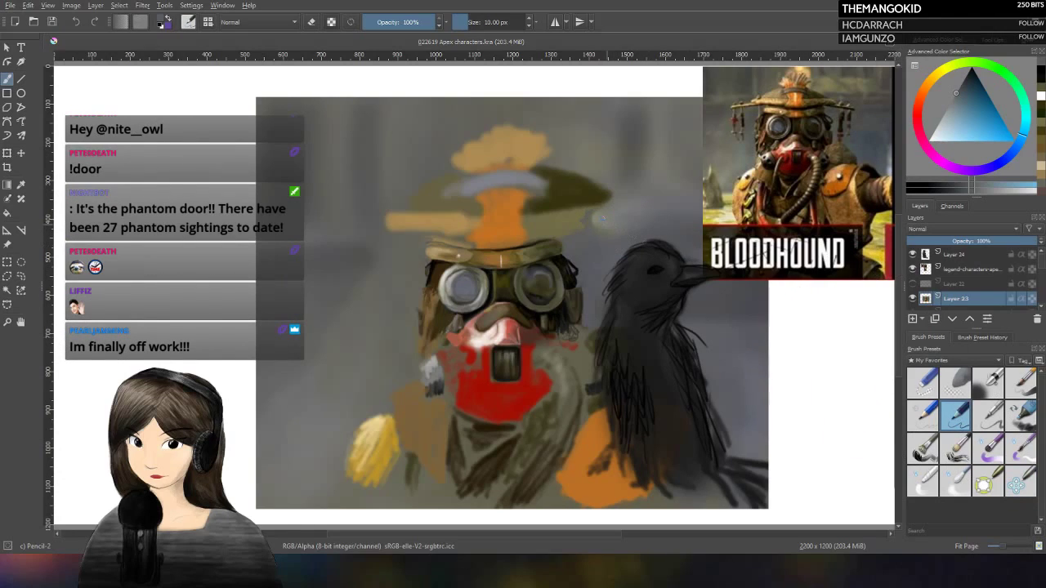
key(bracketright)
key(bracketright)
key(bracketright)
key(bracketright)
key(bracketright)
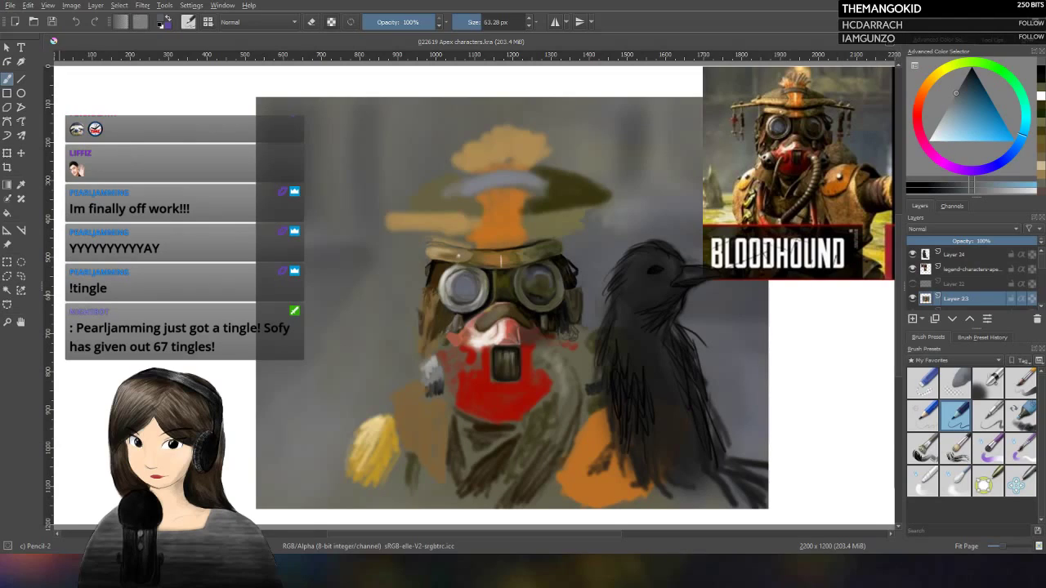
mouse_move(635, 326)
mouse_down()
mouse_move(613, 297)
mouse_move(594, 314)
mouse_up()
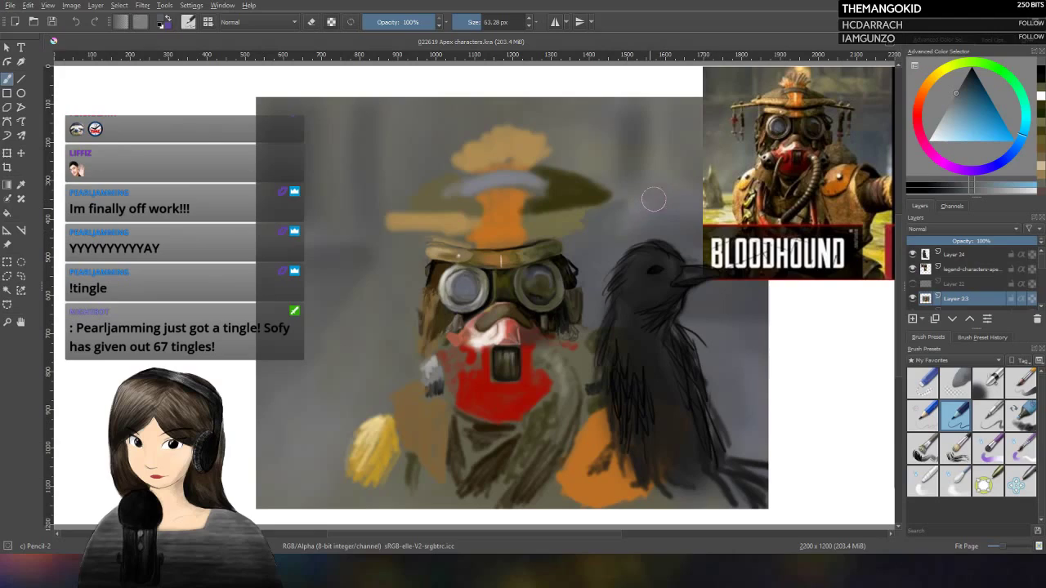
Step: Shorten the brim's left end and soften its edge with Blender Basic at 50 px and 100% opacity
key(slash)
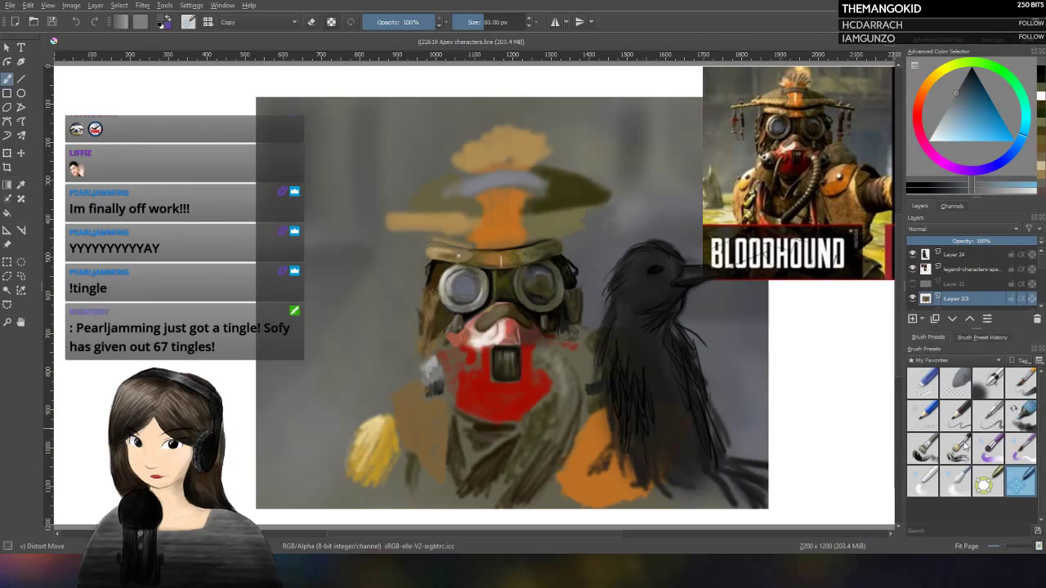
click(962, 416)
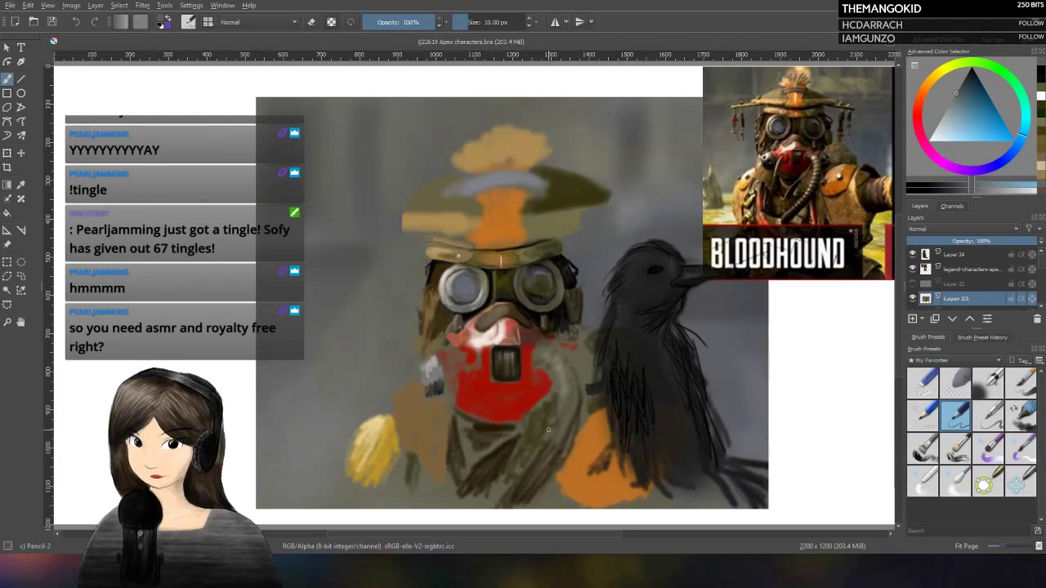
click(957, 485)
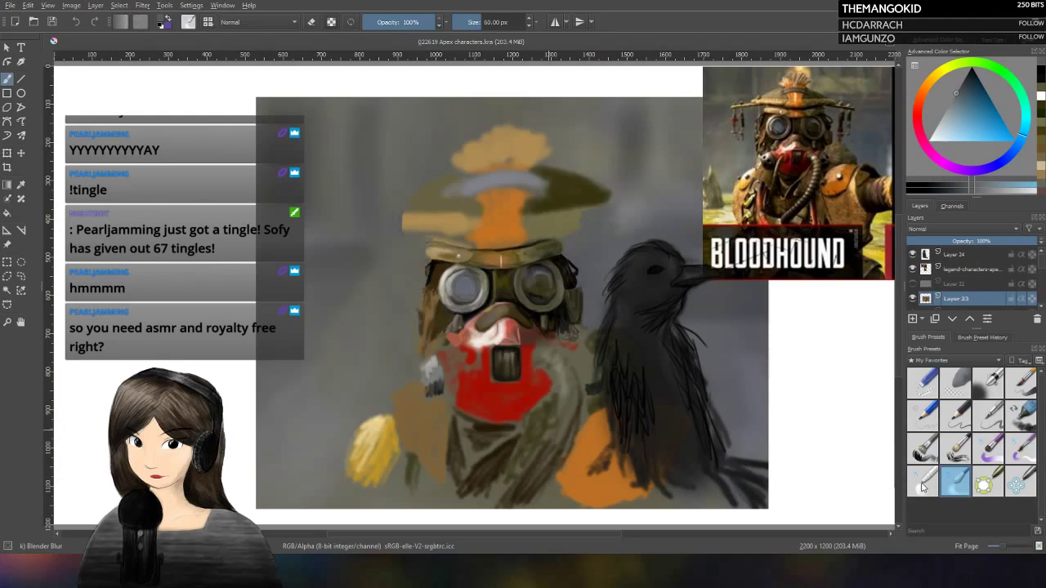
click(927, 486)
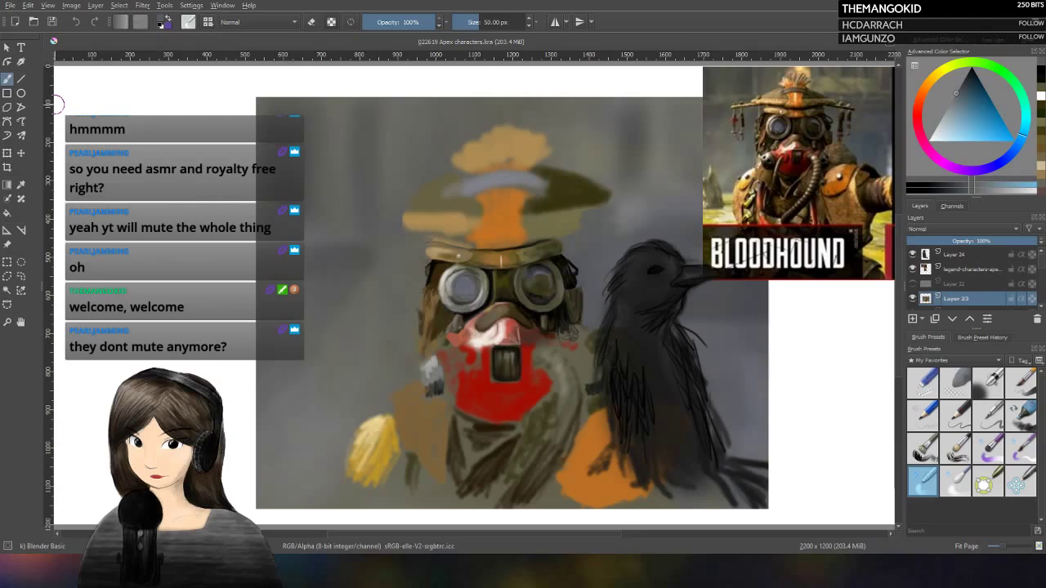
mouse_move(559, 337)
mouse_down()
mouse_move(564, 349)
mouse_move(550, 355)
mouse_up()
Step: Push the hat's crown and plume downwards with Distort Move, enlarging the brush to 353.04 px
click(1017, 484)
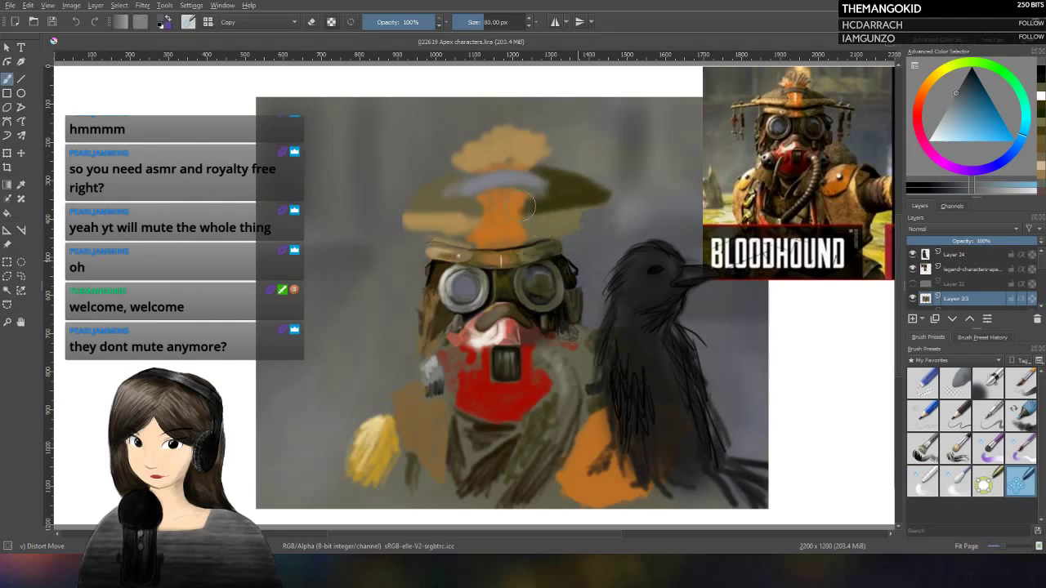
drag(514, 121, 503, 169)
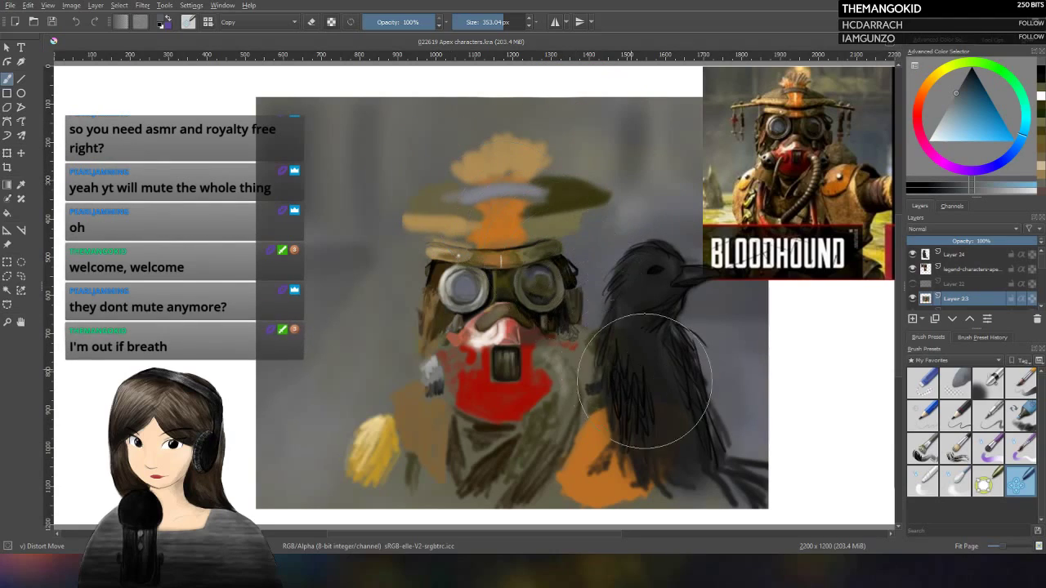
click(924, 415)
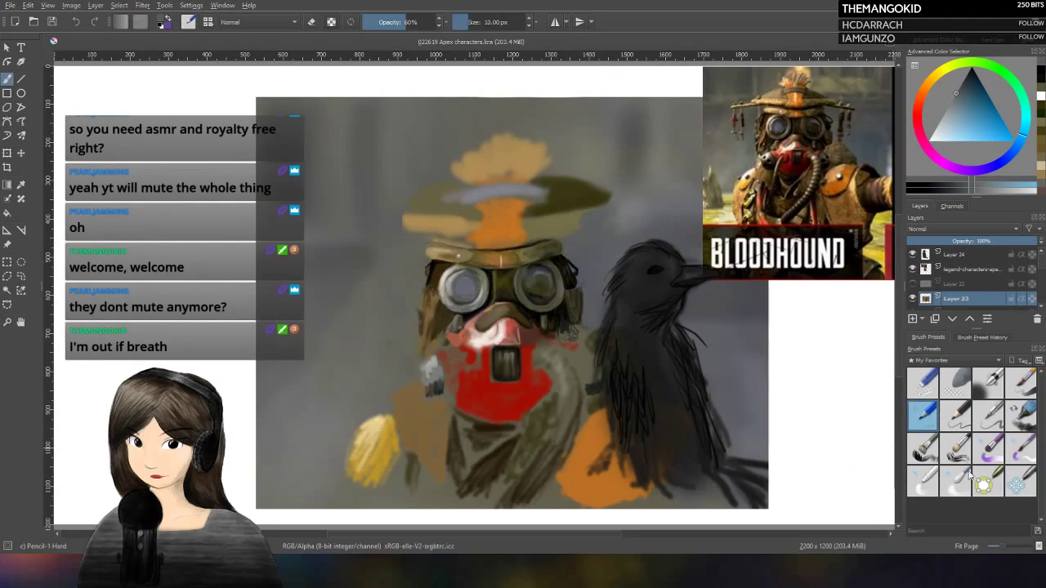
click(1022, 488)
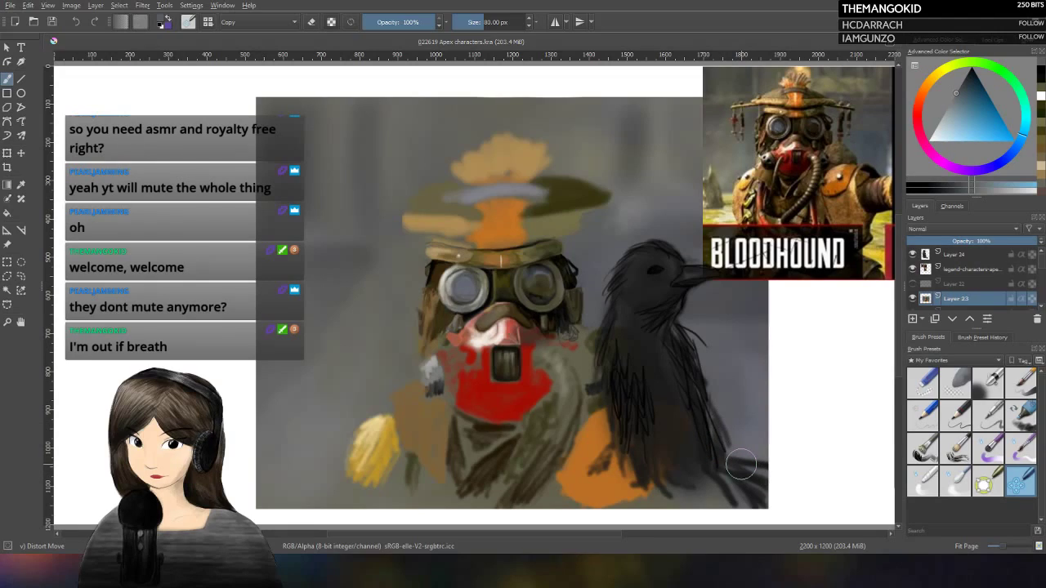
click(956, 417)
drag(623, 211, 622, 208)
key(ctrl+z)
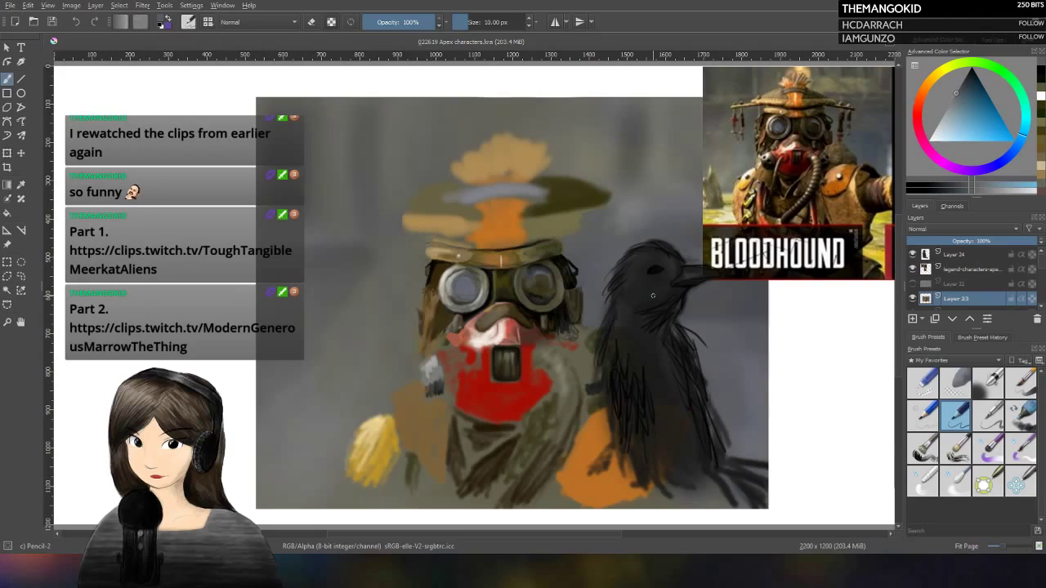
Step: Pull the brim's right end inwards using Distort Move at 80 px, and narrow the crown and plume at 309.86 px
click(1020, 482)
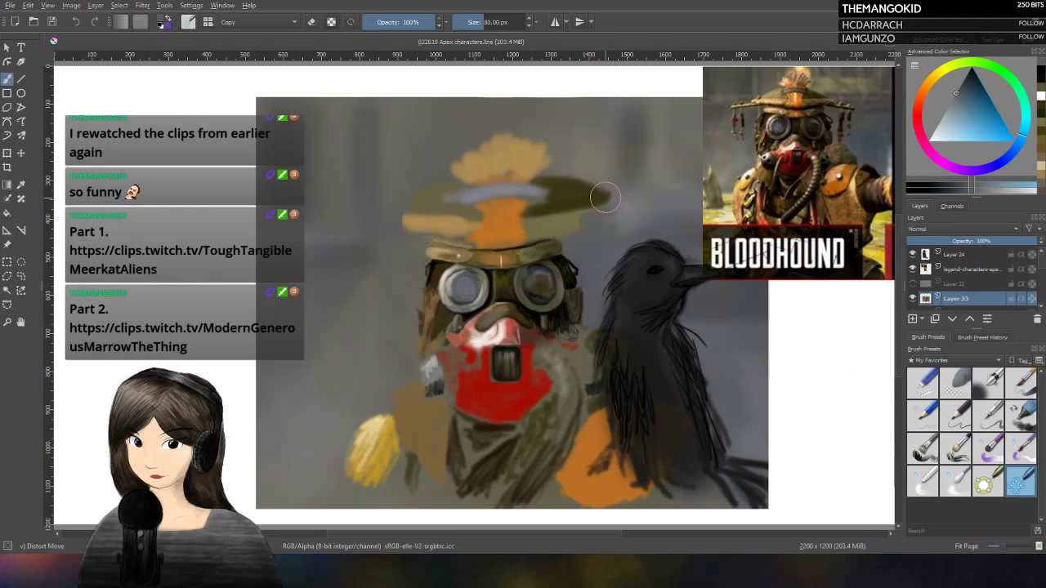
mouse_move(609, 194)
mouse_down()
mouse_move(578, 200)
mouse_move(605, 190)
mouse_move(595, 196)
mouse_move(597, 174)
mouse_move(569, 187)
mouse_move(595, 214)
mouse_move(591, 199)
mouse_move(555, 181)
mouse_up()
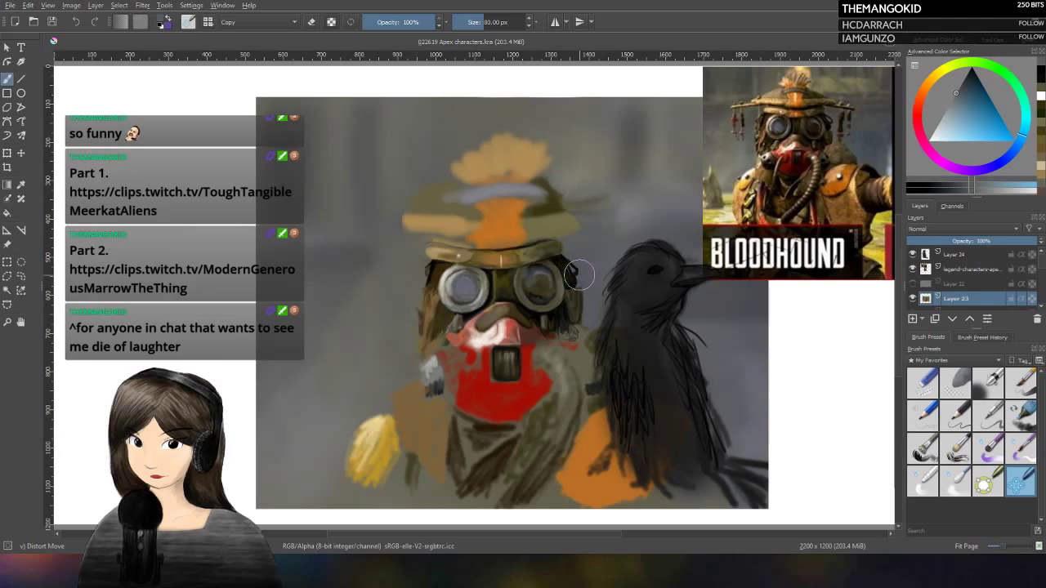
mouse_move(504, 22)
mouse_down()
mouse_move(466, 22)
mouse_move(516, 22)
mouse_up()
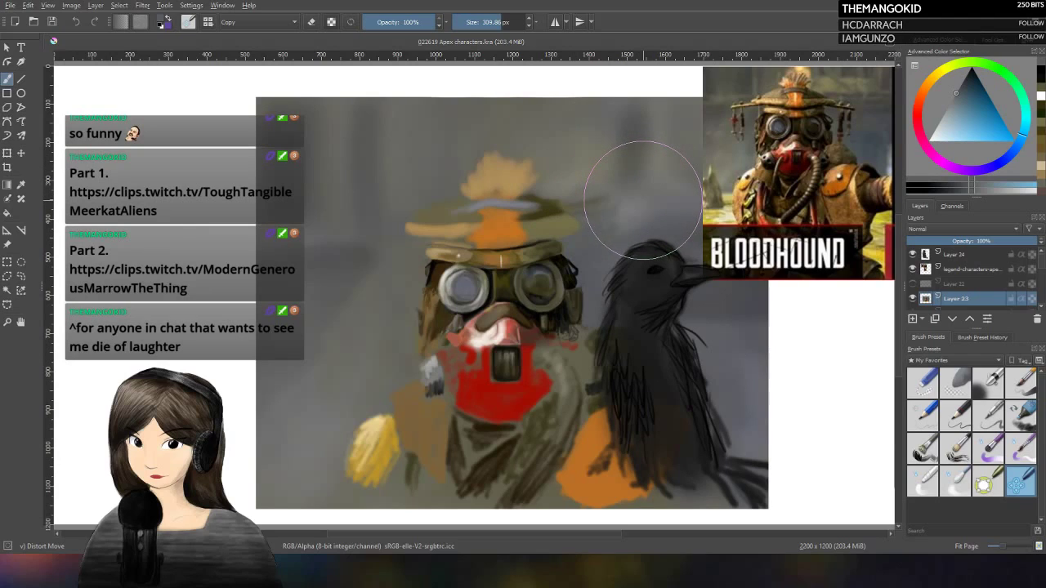
mouse_move(564, 170)
mouse_down()
mouse_move(572, 144)
mouse_move(565, 164)
mouse_move(583, 168)
mouse_move(579, 176)
mouse_up()
Step: Trim and smooth the brim's left tip, working with Blender Blur at 60 px, Pencil-2 at 10 px and Distort Move at 80 px
click(924, 417)
click(958, 482)
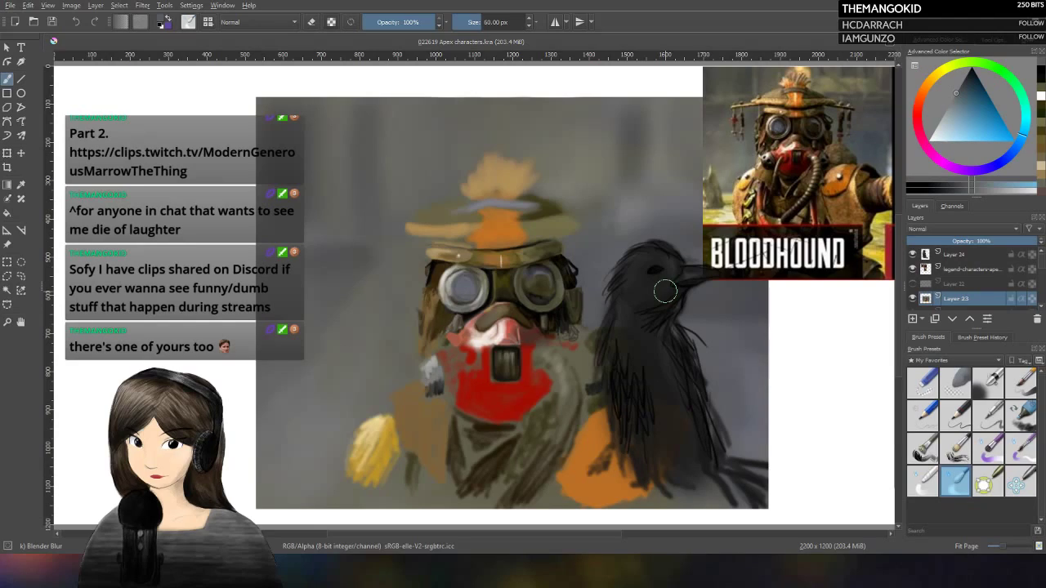
click(955, 417)
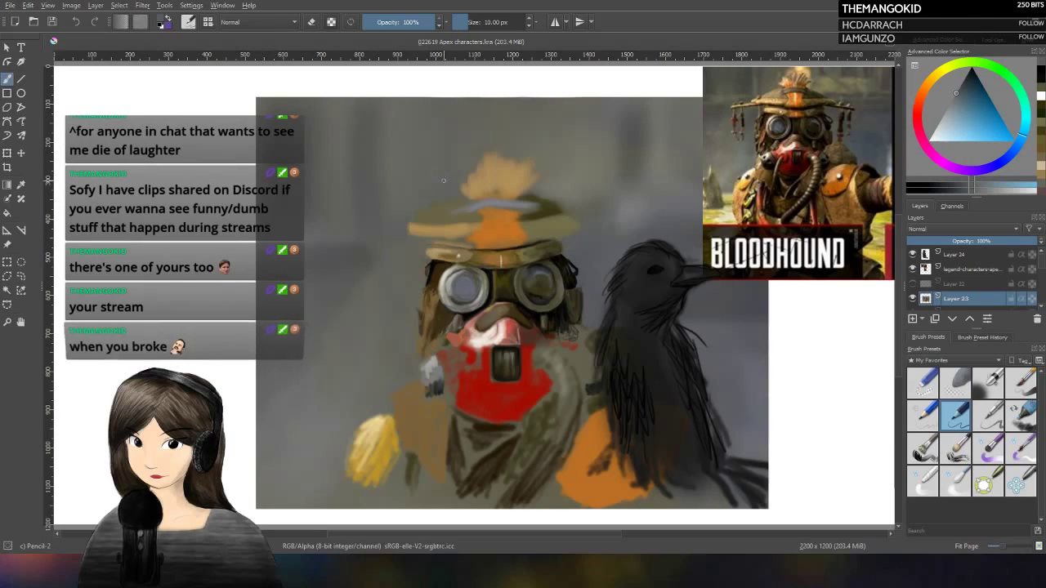
click(1020, 483)
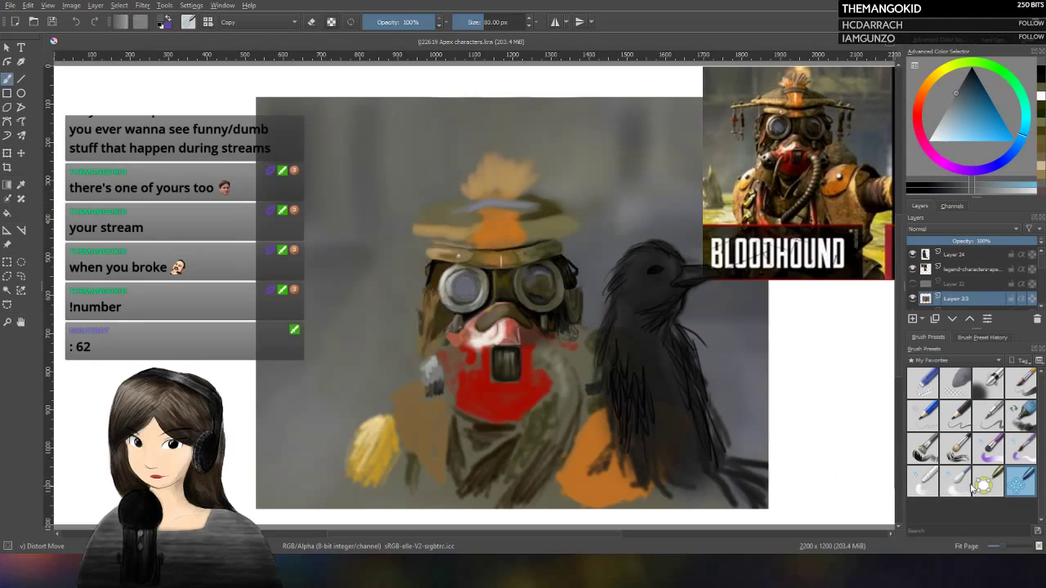
Step: Outline the hat's orange patch and the brim's lower edge in black with Pencil-2 at 10 px and 45% opacity
click(958, 415)
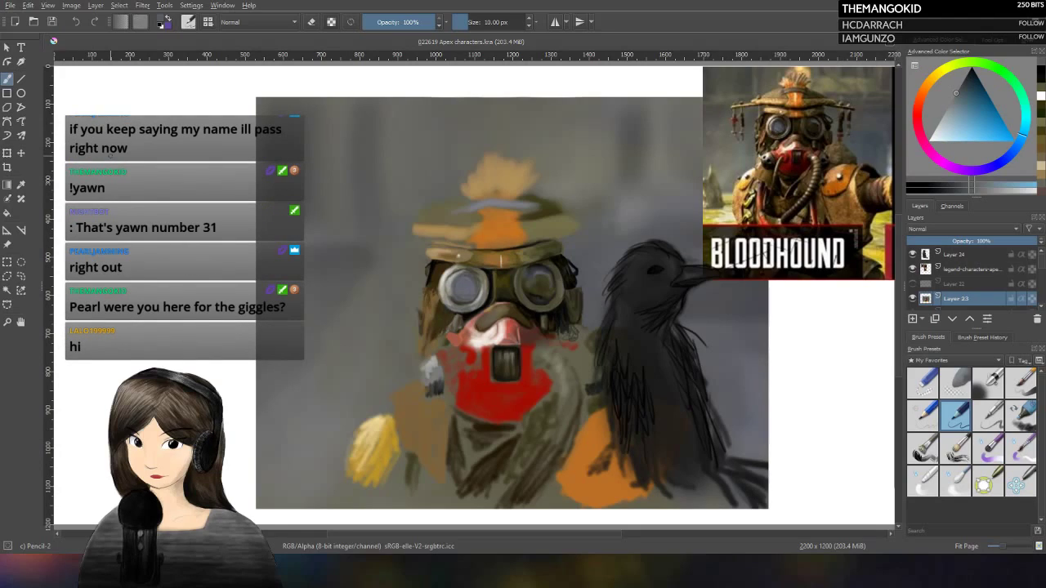
ctrl+click(687, 237)
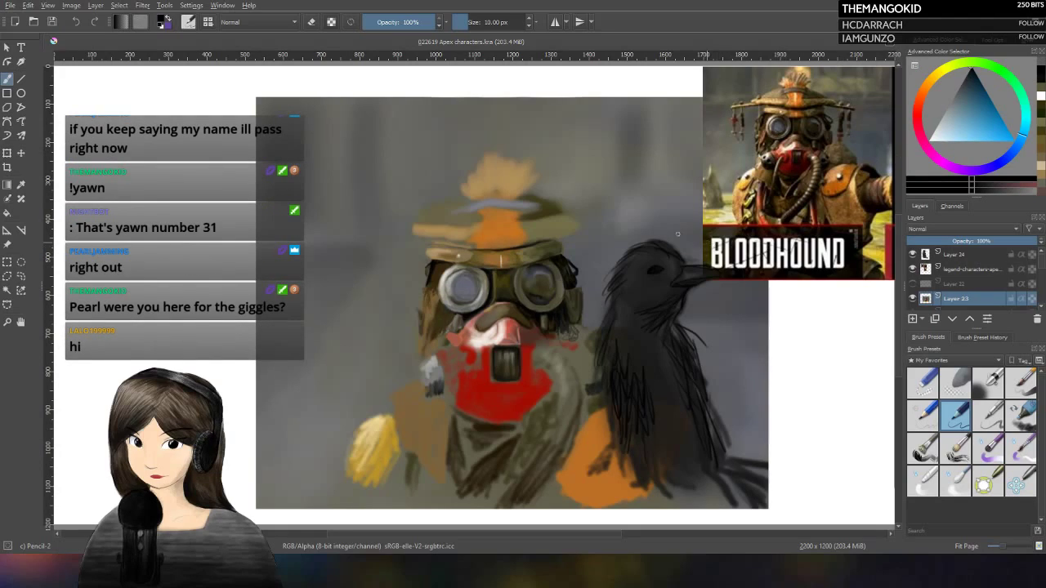
click(397, 22)
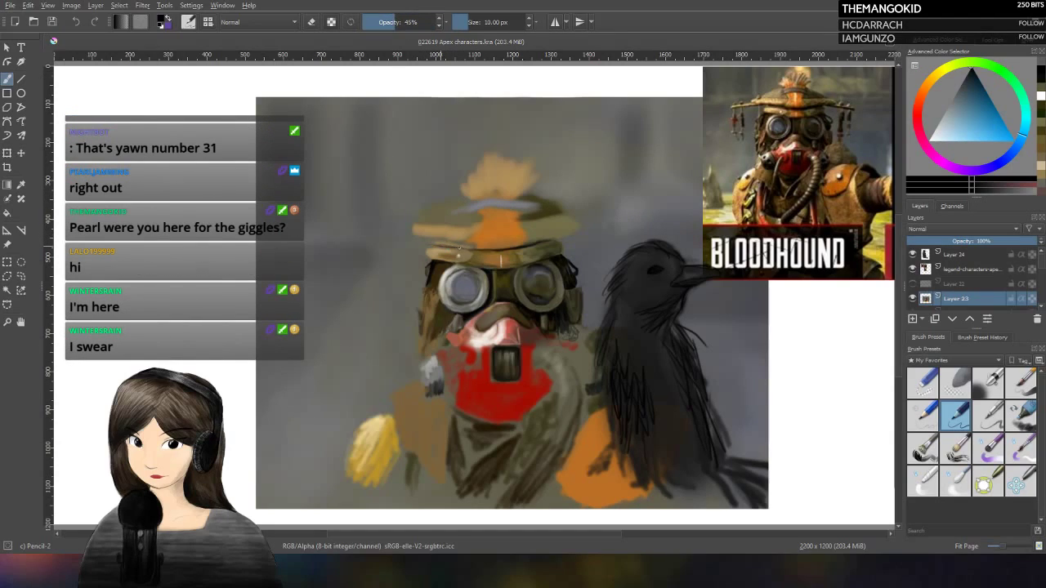
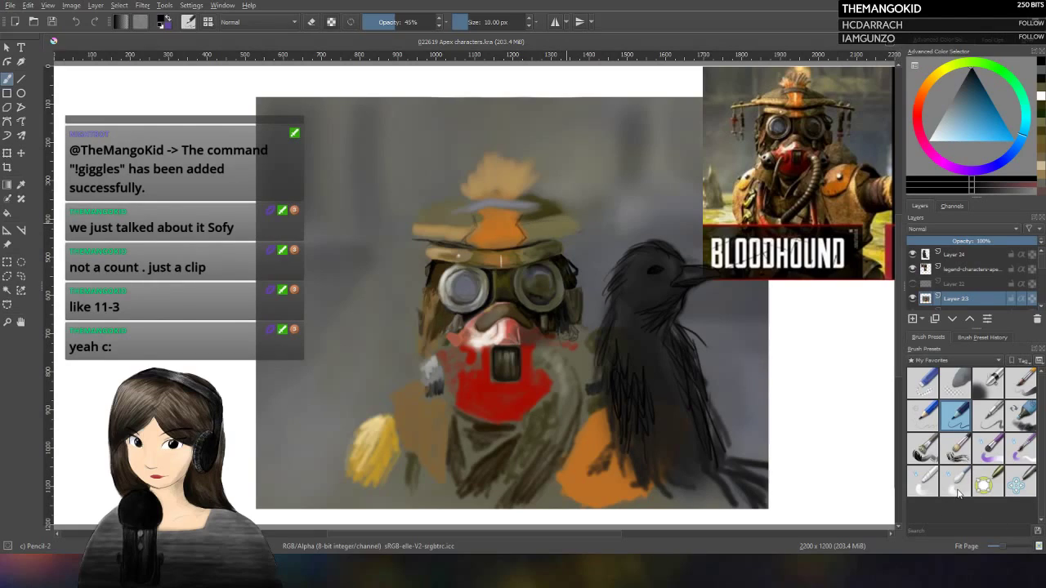
Step: Reshape the brim's right end with Distort Move at 80 px and trim its upper edge in background grey using Pencil-2 at 10 px
click(1017, 483)
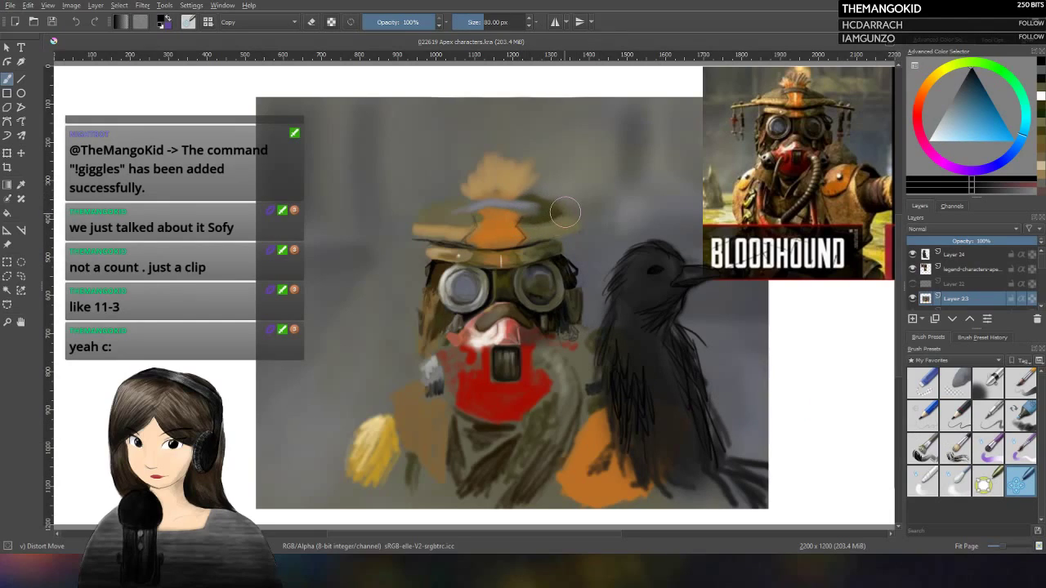
click(958, 418)
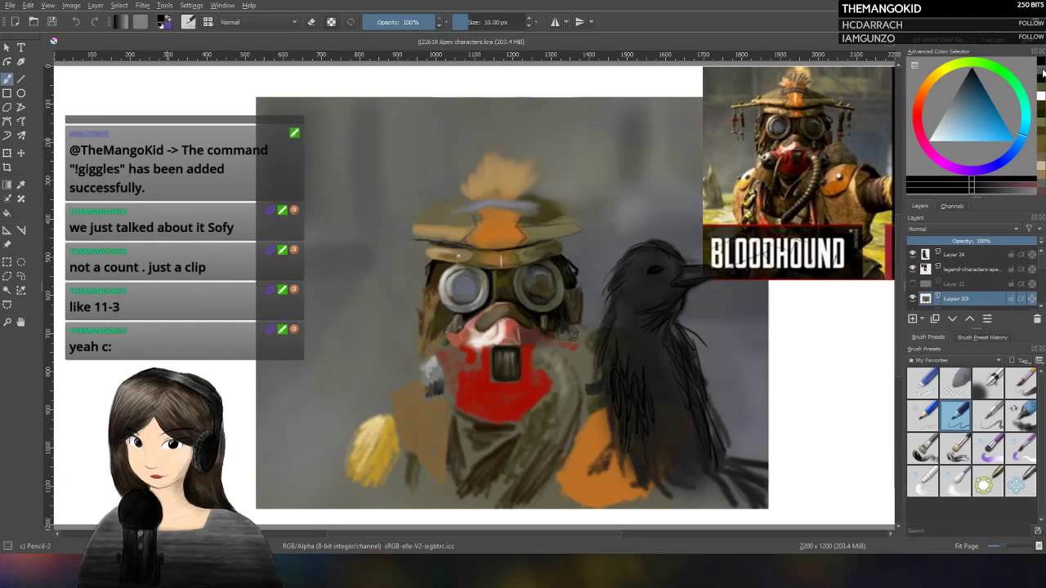
ctrl+click(556, 198)
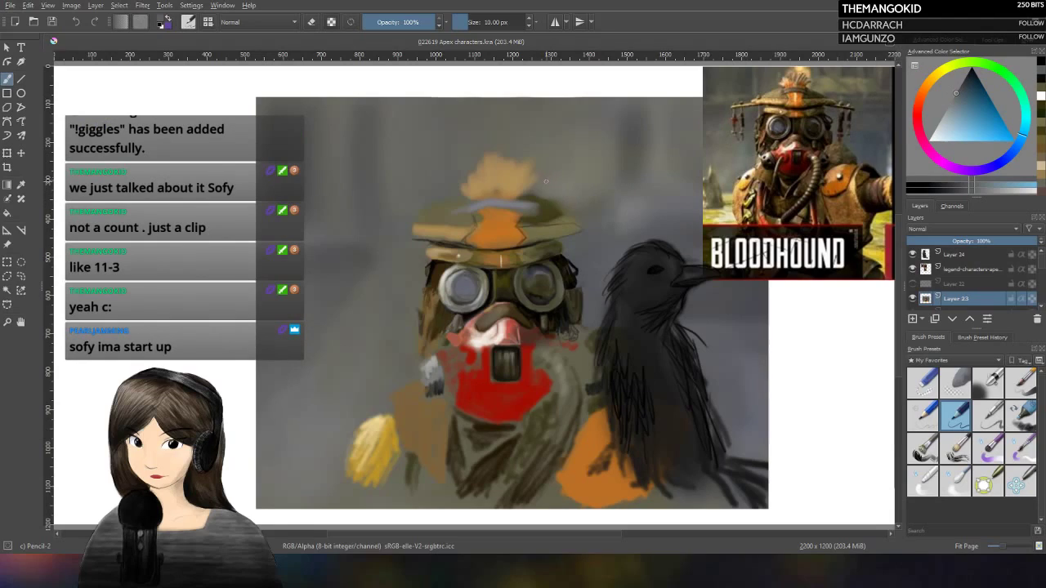
drag(551, 199, 554, 206)
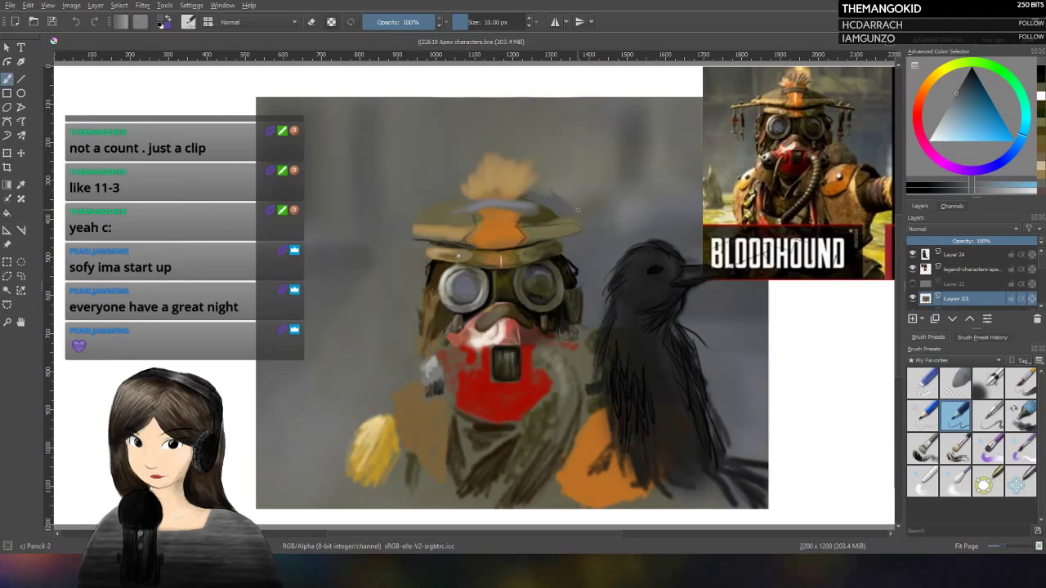
Step: Soften the hat's crown and brim with Blender Blur at 60 px, refine them with Pencil-2, and toggle Layer 24 off and on
click(988, 482)
click(956, 481)
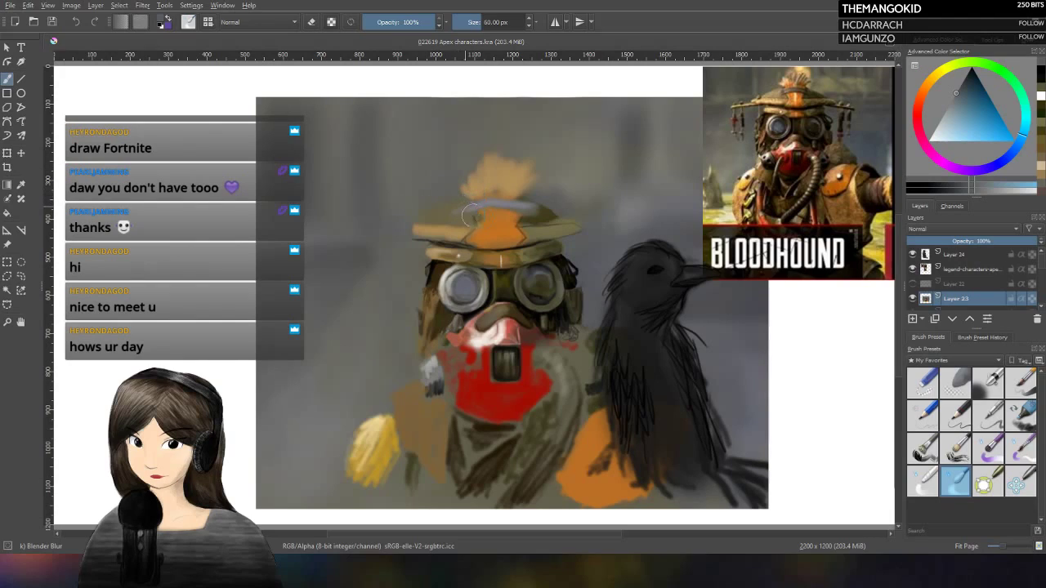
click(957, 416)
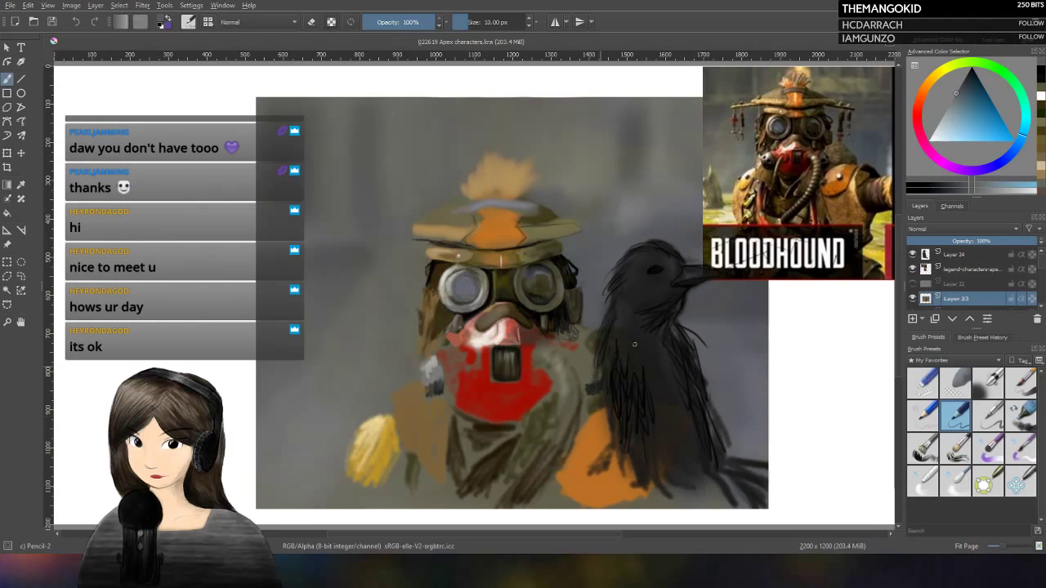
click(913, 253)
click(914, 254)
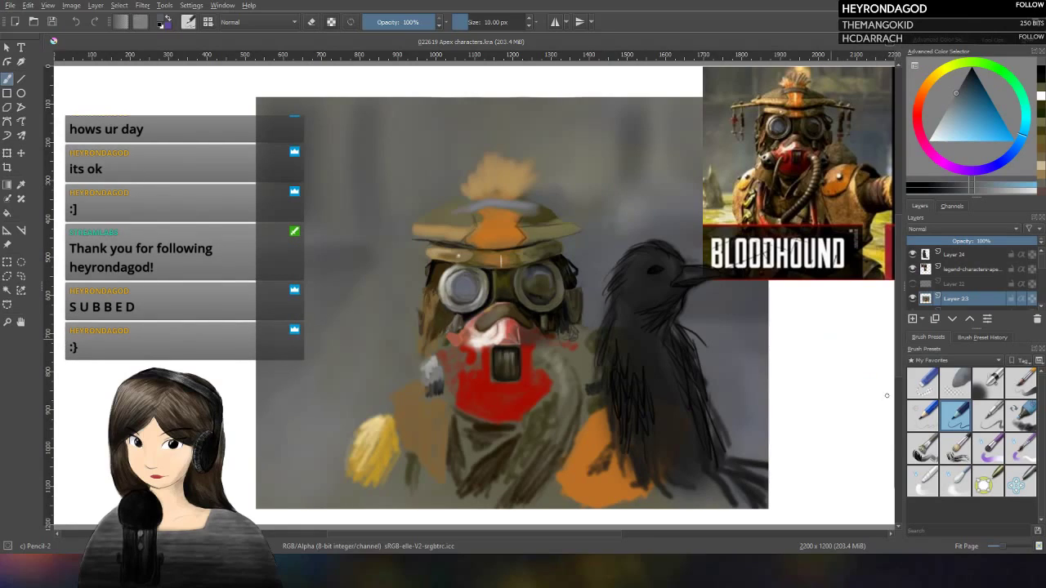
Step: Adjust the brim with Distort Move at 80 px and 36.20 px, choose black as the paint colour, and lower the opacity to 51%
click(1017, 483)
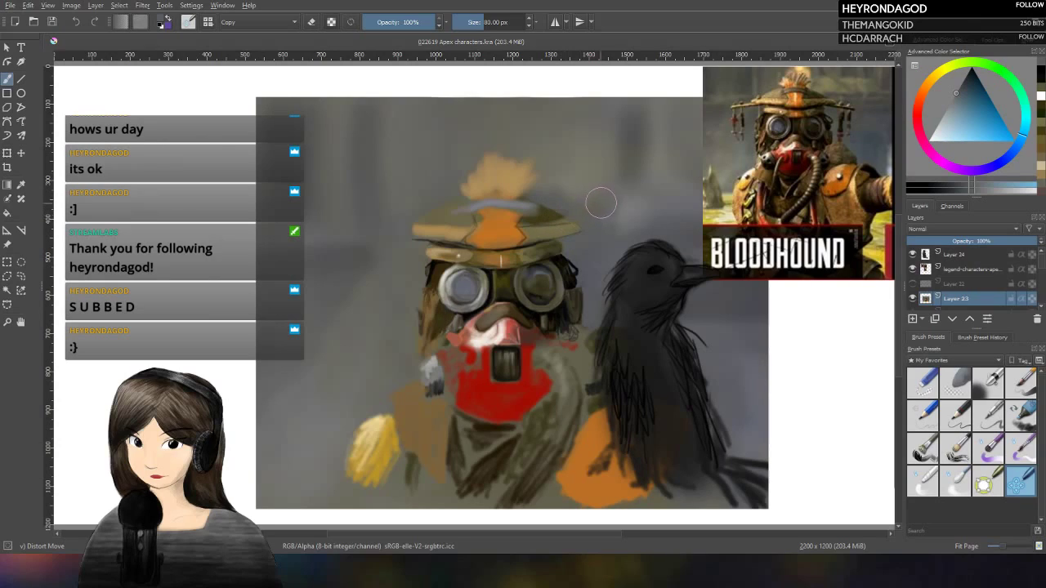
drag(651, 242, 686, 276)
drag(489, 18, 493, 25)
click(998, 182)
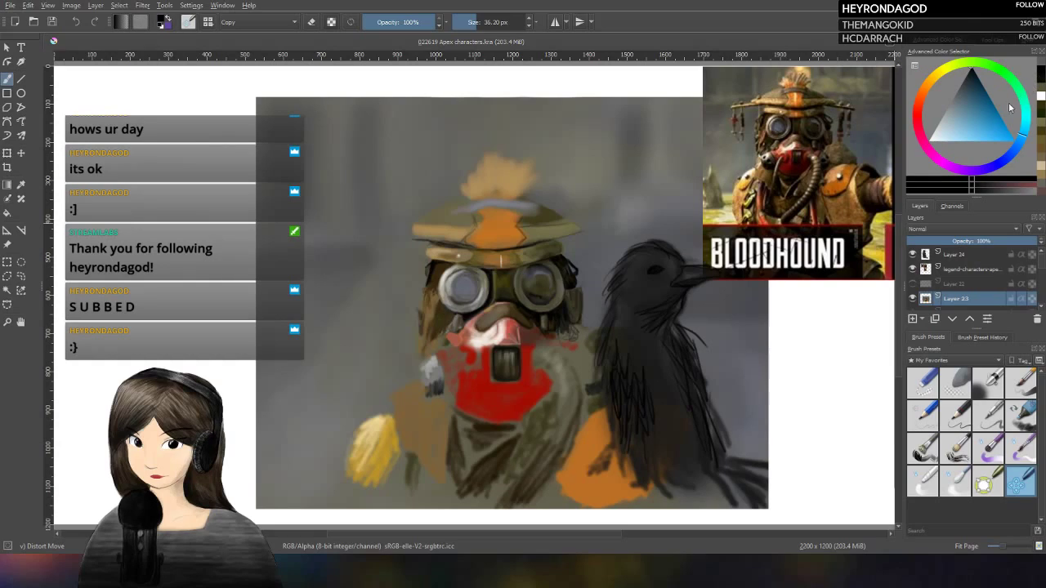
click(400, 22)
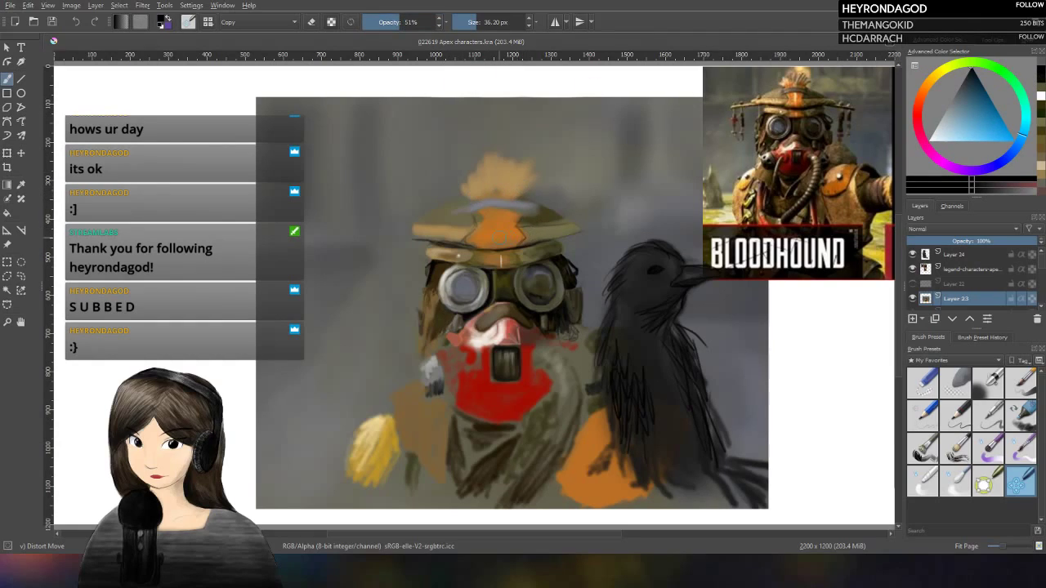
Step: Outline the extended left end of the brim in black with Pencil-2 at 10 px, lowering the opacity to 33%
click(951, 417)
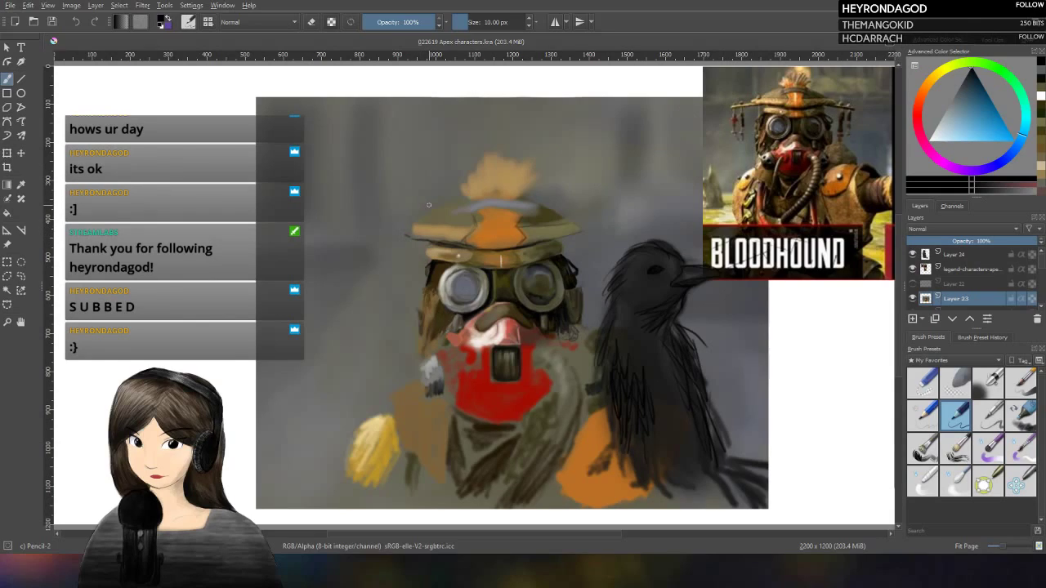
key(i)
key(i)
key(i)
key(i)
key(i)
key(i)
key(i)
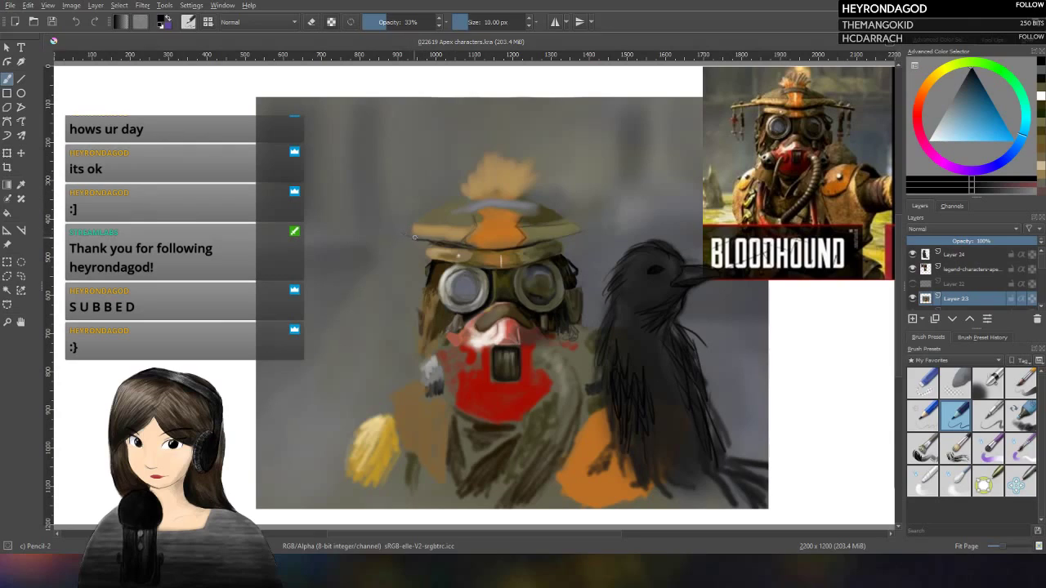
key(o)
Step: Soften the orange patch's dark edges with Blender Blur, starting at 60 px and reducing the brush to 18.22 px
click(956, 478)
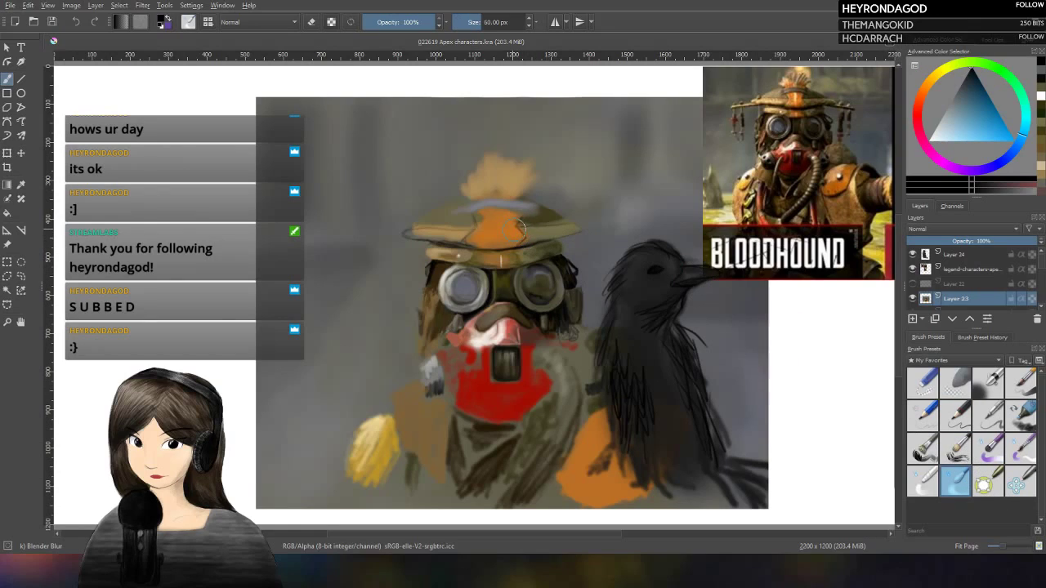
mouse_move(520, 228)
mouse_down()
mouse_move(532, 147)
mouse_move(543, 169)
mouse_move(538, 194)
mouse_up()
drag(523, 22, 498, 50)
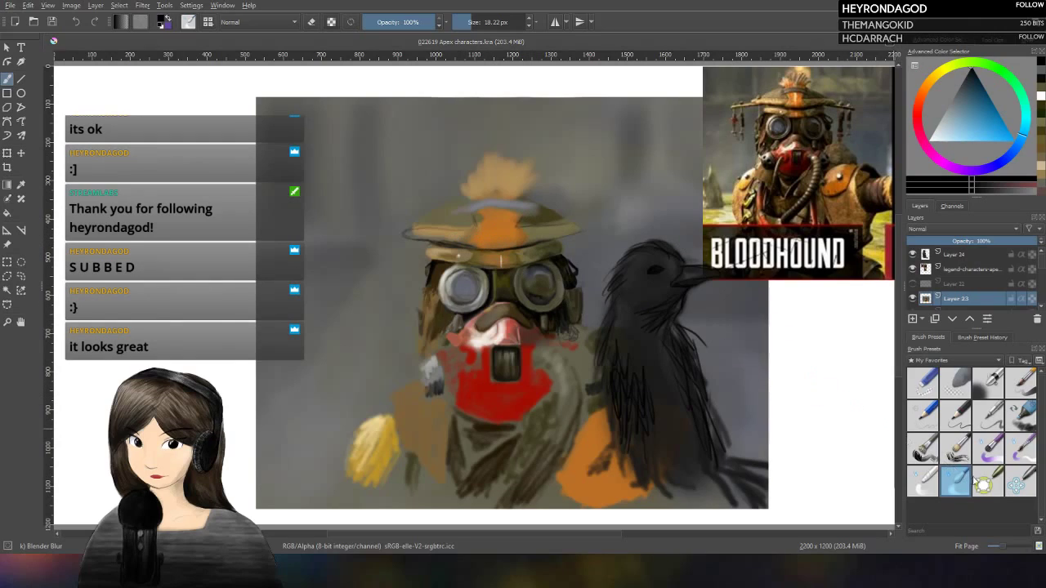
Step: Redraw the dark edge lines around the hat's orange patch with Pencil-2 at 10 px and 34% opacity
click(956, 416)
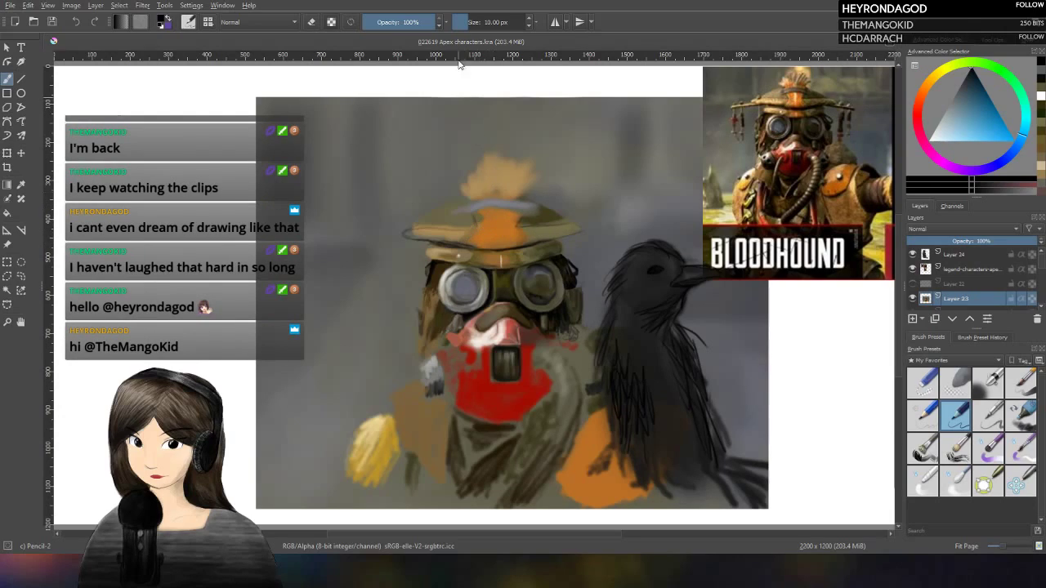
key(i)
key(i)
key(i)
key(i)
key(i)
key(i)
key(i)
key(i)
key(i)
key(i)
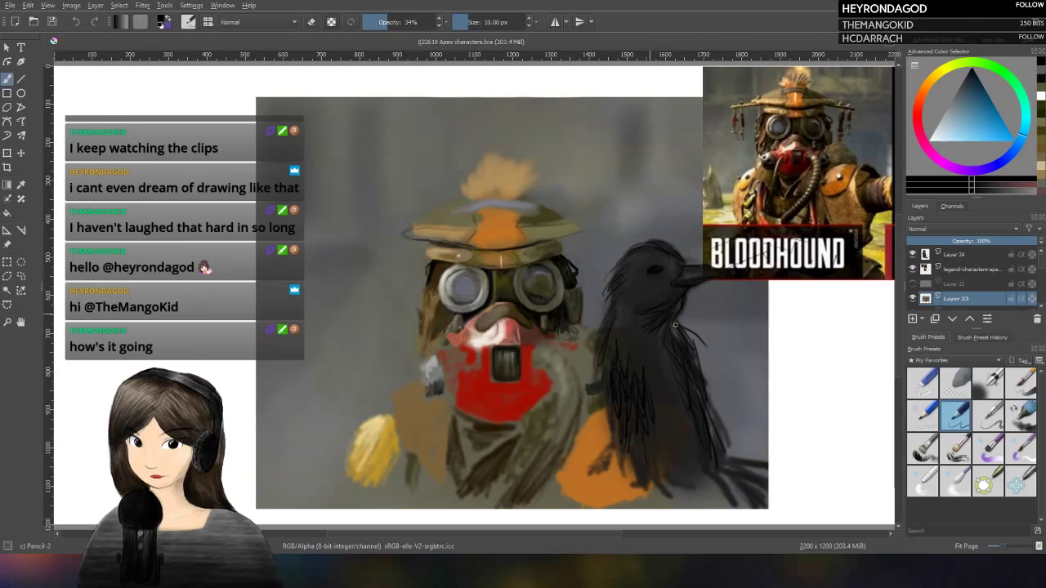
Step: Blur the orange patch's right edge with Blender Blur at 60 px and touch up its dark lines using Pencil-2 at 35% opacity
click(957, 481)
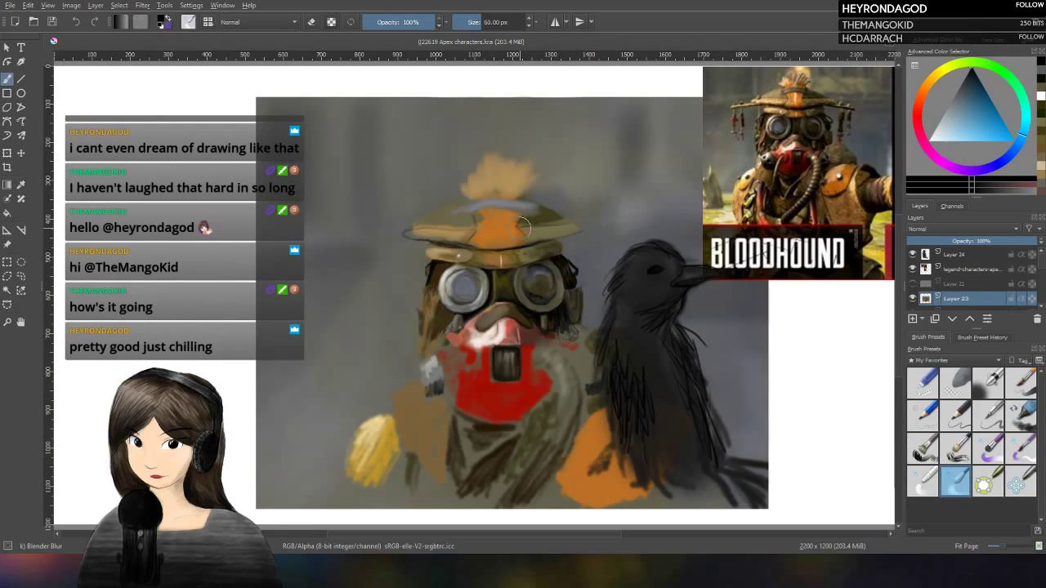
mouse_move(533, 219)
mouse_down()
mouse_move(532, 231)
mouse_move(523, 219)
mouse_up()
click(961, 422)
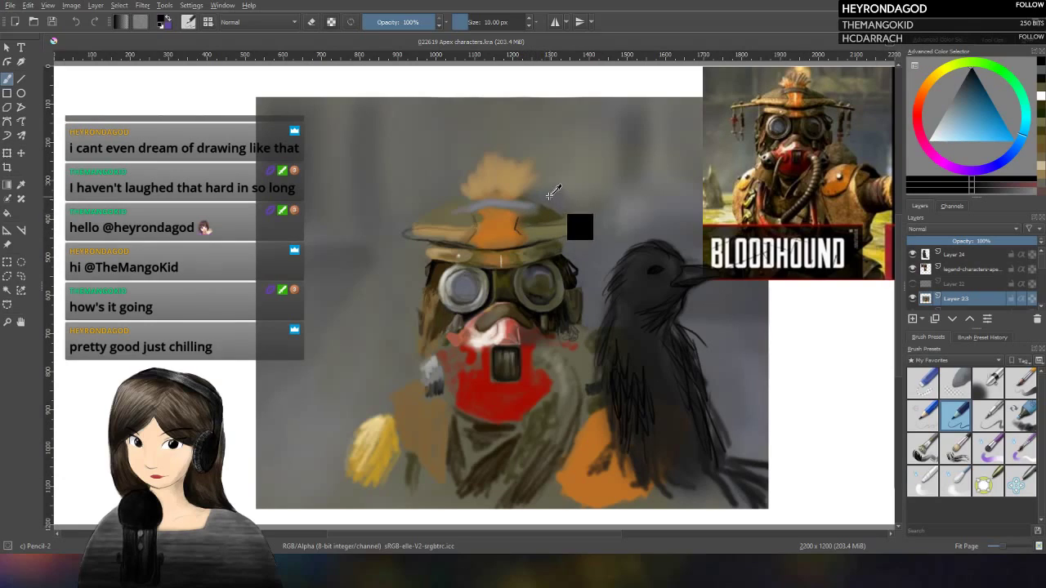
drag(412, 22, 391, 22)
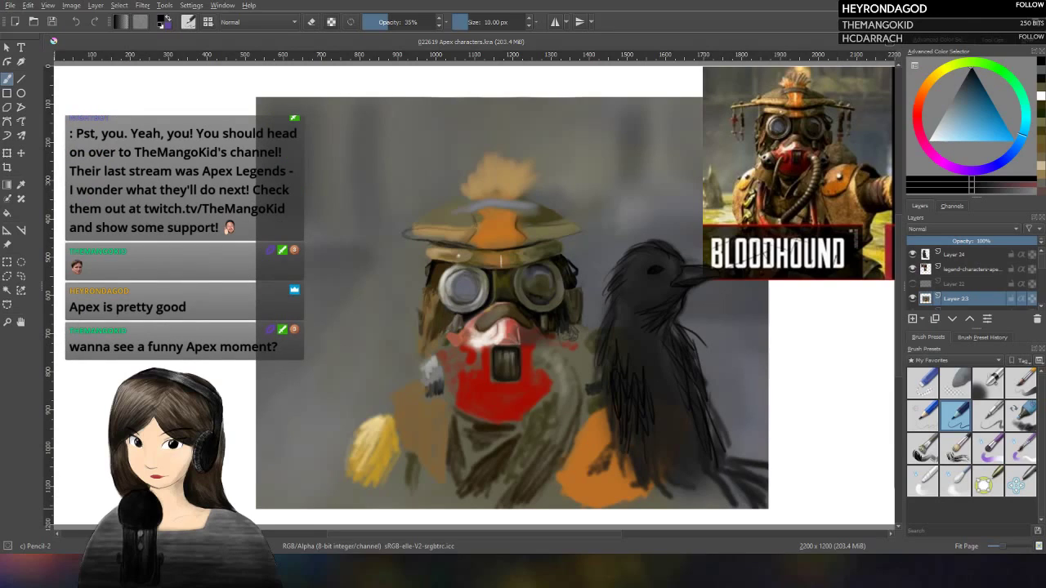
Step: Sample tan from the hat and fill the brim's left end with Pencil-2 at 10 px, raising the opacity to 100%
key(p)
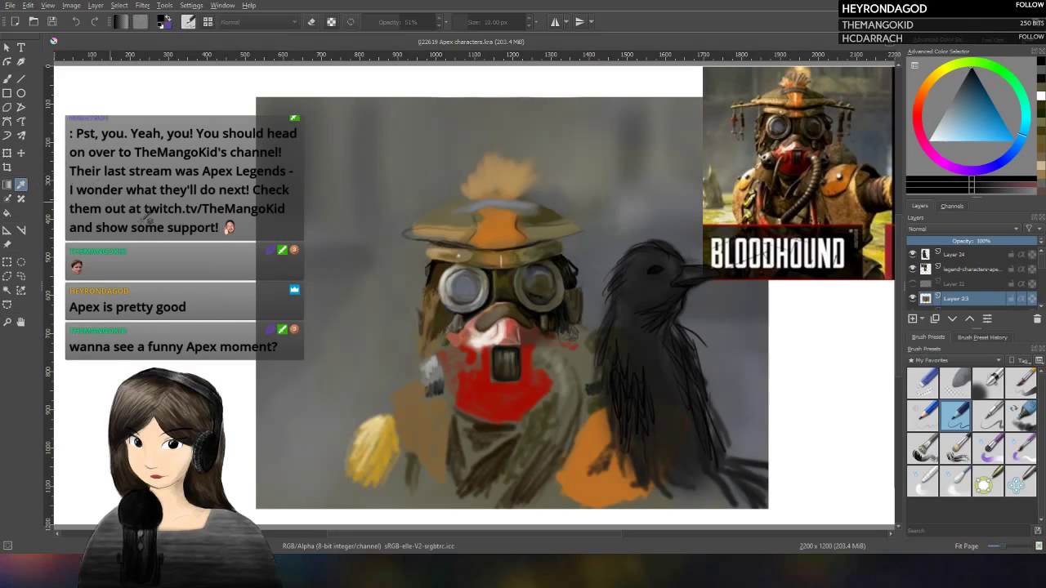
click(464, 217)
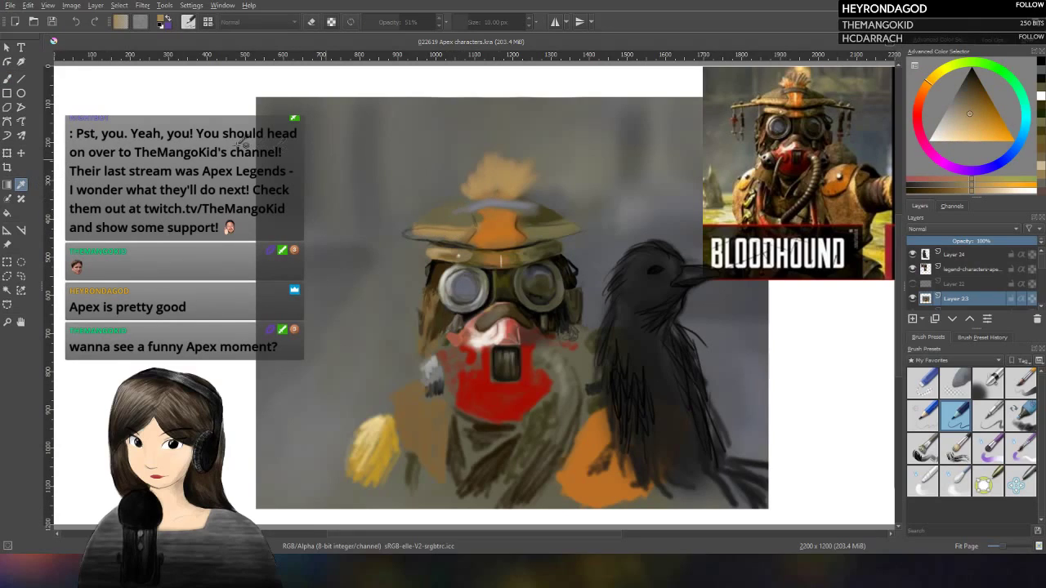
click(8, 79)
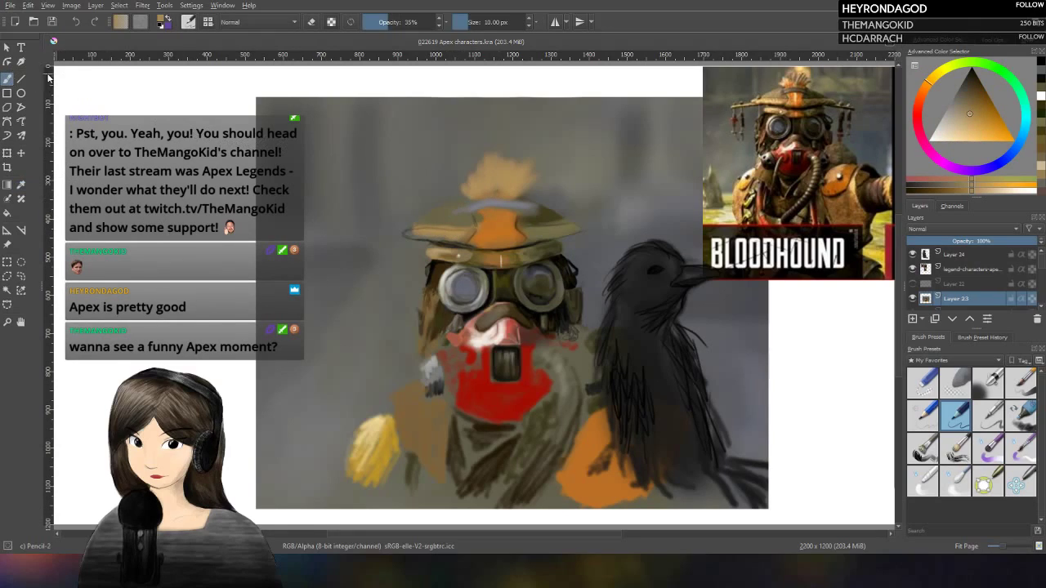
click(427, 220)
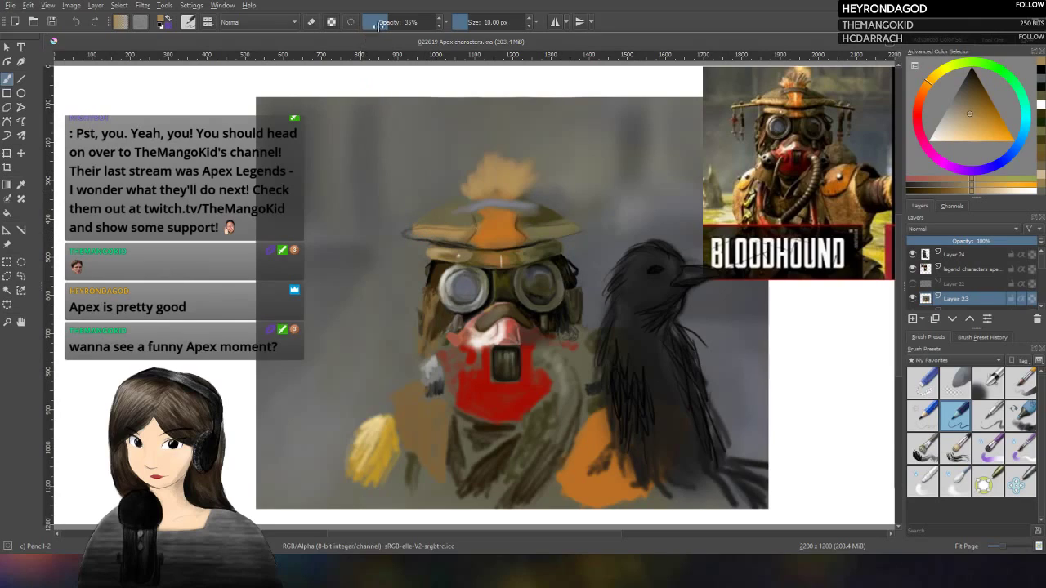
click(435, 22)
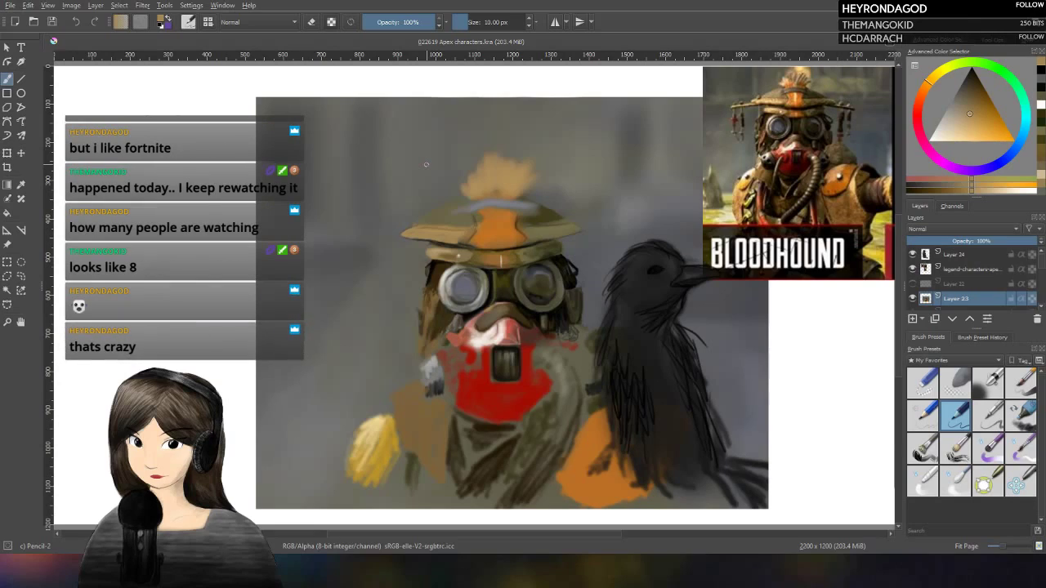
Step: Shade the brim's left half with Pencil-2, using an orange-brown sampled beside the patch and a paler tan
click(21, 185)
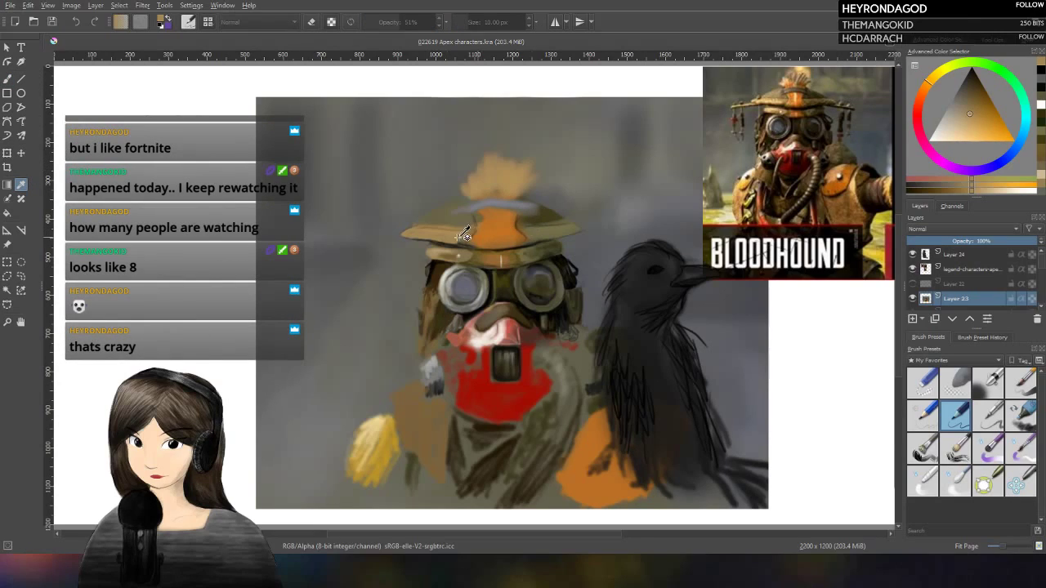
click(470, 233)
click(7, 78)
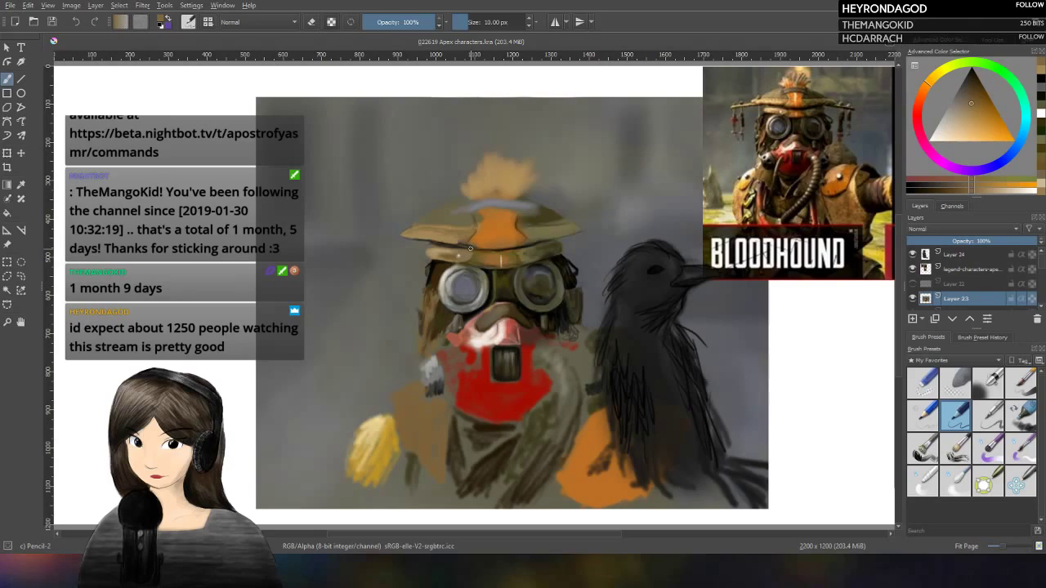
click(995, 193)
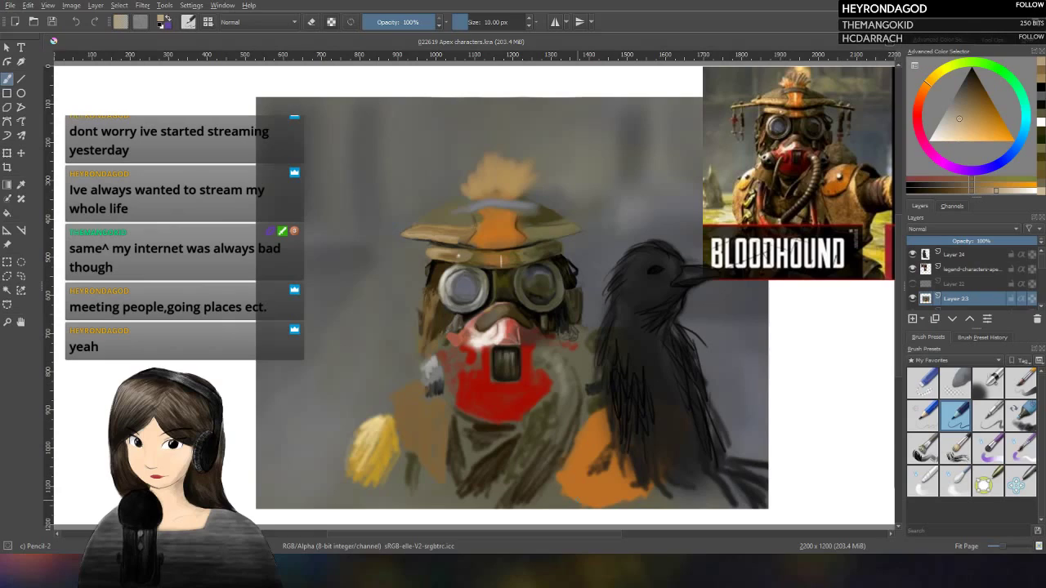
Step: Blend the brim's new shading with Blender Blur at 13.92 px, and prepare Distort Move at 27.20 px for small shape corrections
click(956, 480)
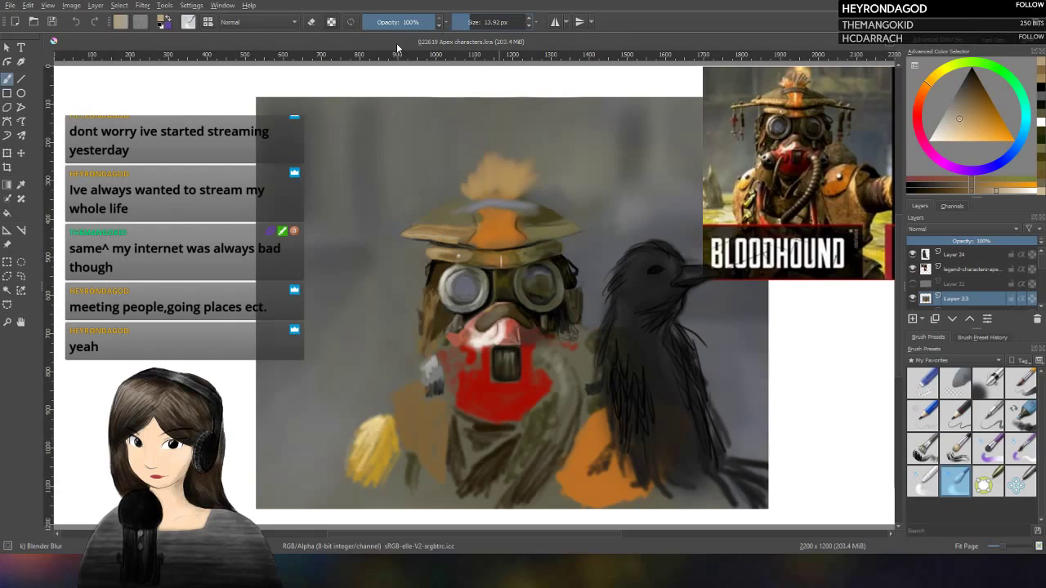
click(472, 22)
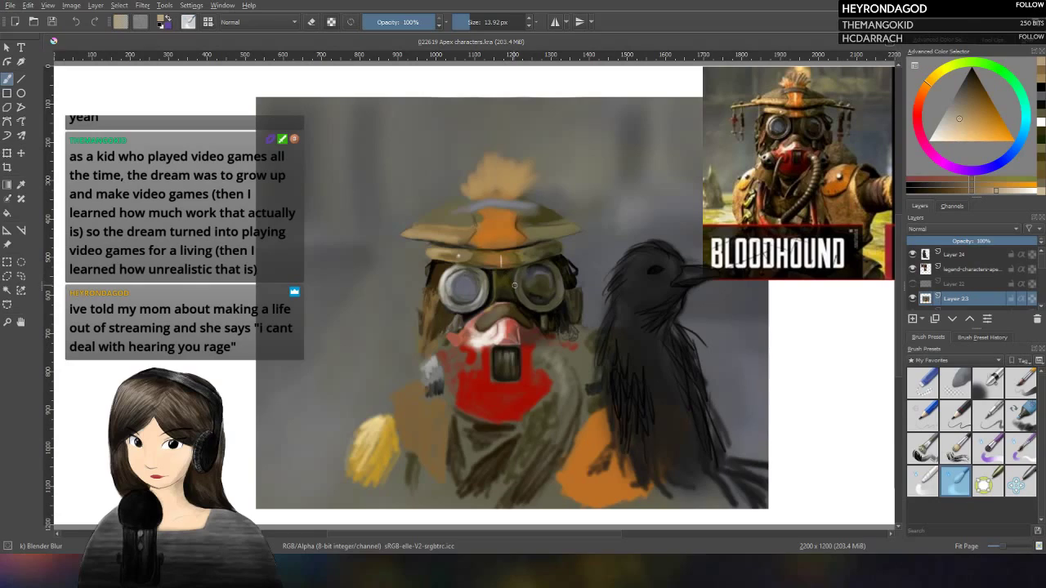
click(1020, 481)
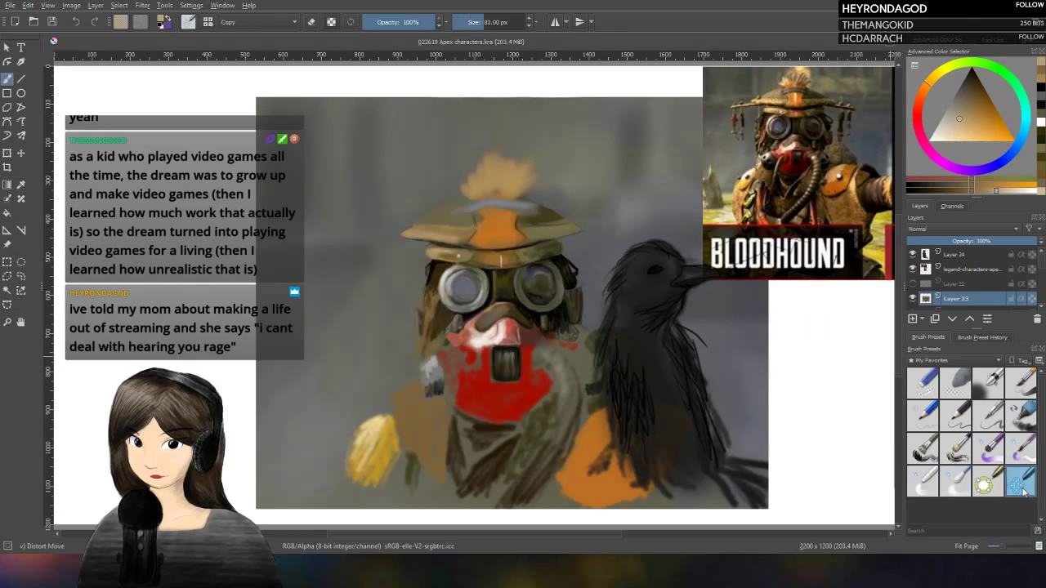
click(479, 22)
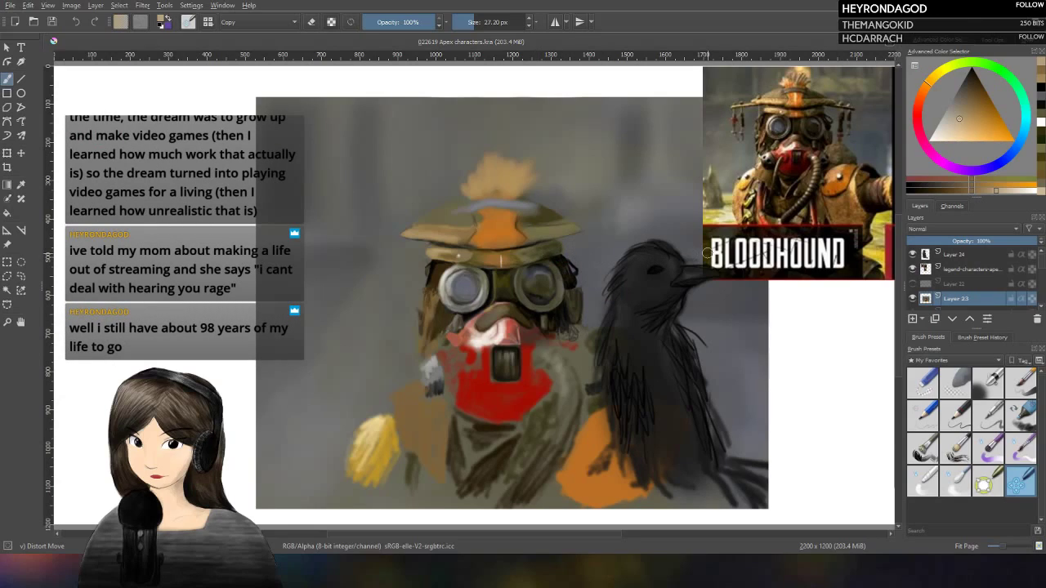
Step: Ready Pencil-2 at 10 px with a very dark yellowish brown for shading the hat
click(1040, 137)
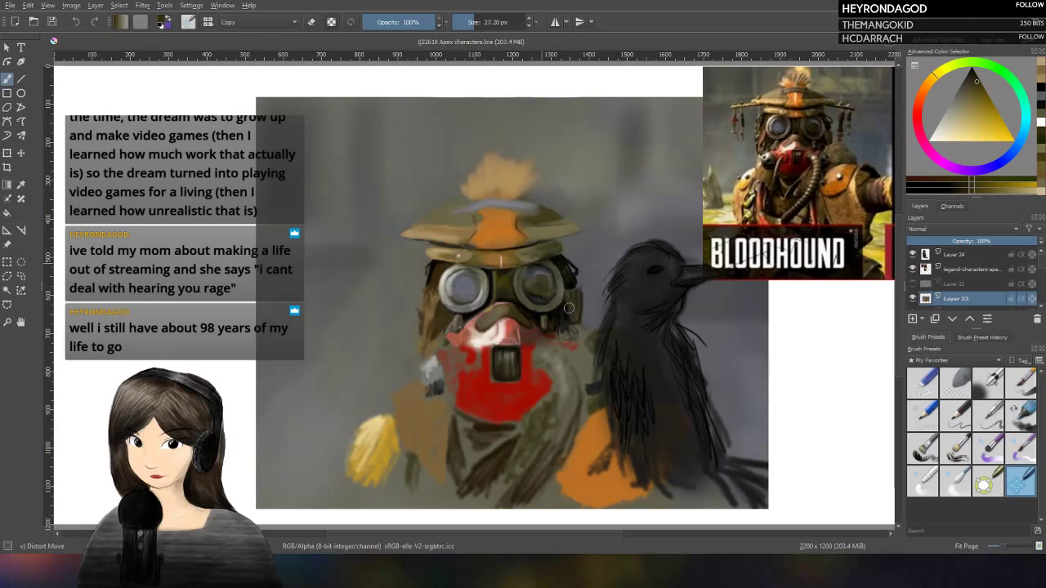
click(956, 415)
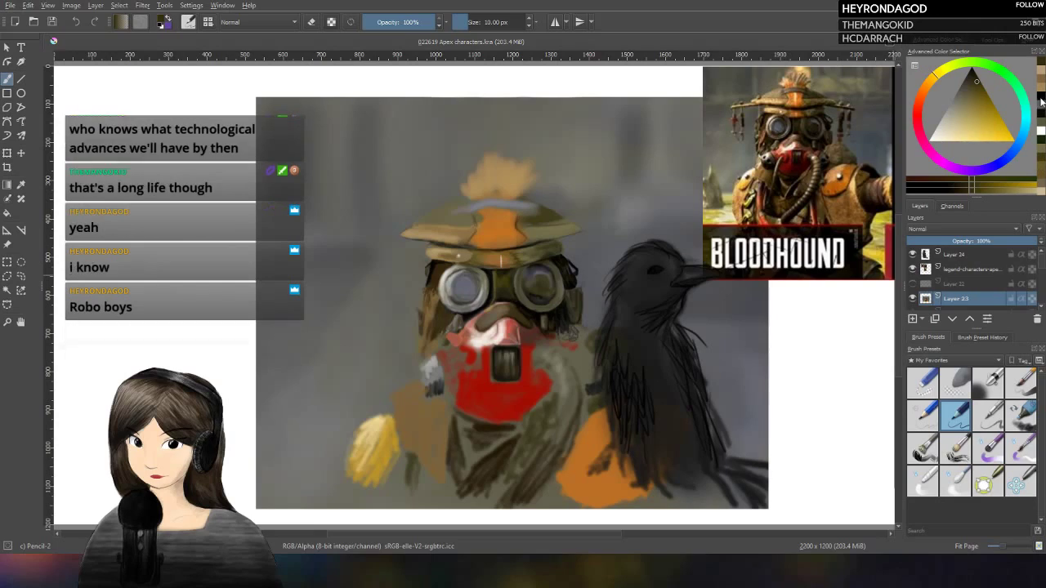
click(999, 190)
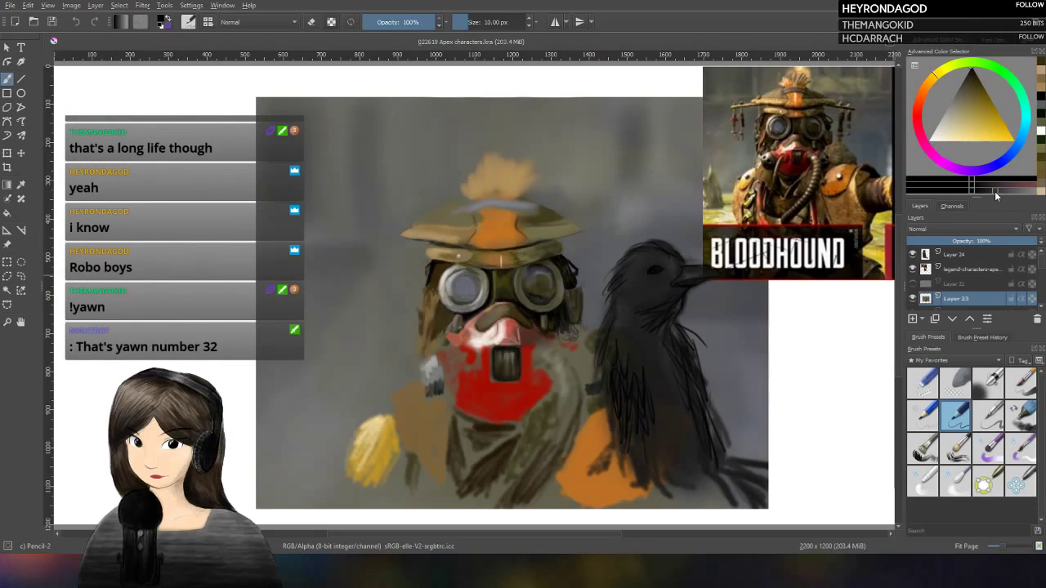
click(972, 87)
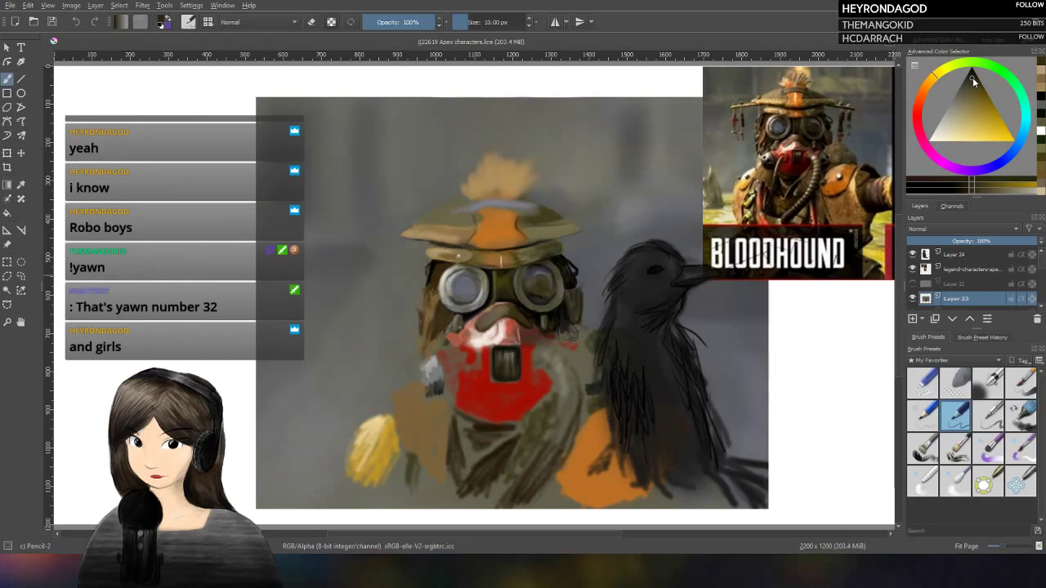
Step: Lower Pencil-2 to 47% opacity, enlarge it to 41.37 px, and softly darken the hat's right side
key(i)
key(i)
key(i)
key(i)
key(i)
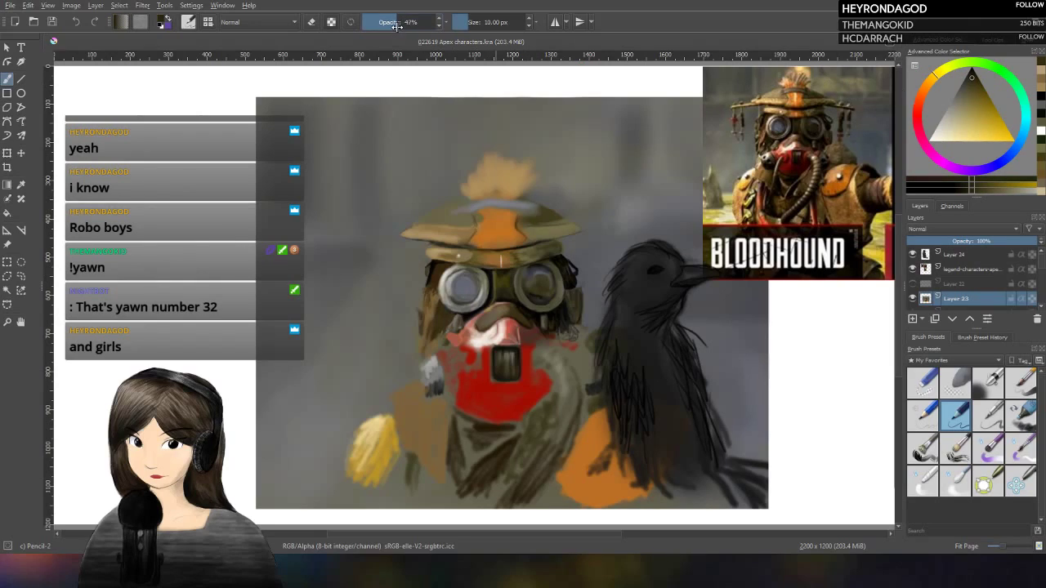
key(bracketright)
key(bracketright)
key(bracketright)
key(bracketright)
key(bracketright)
key(bracketright)
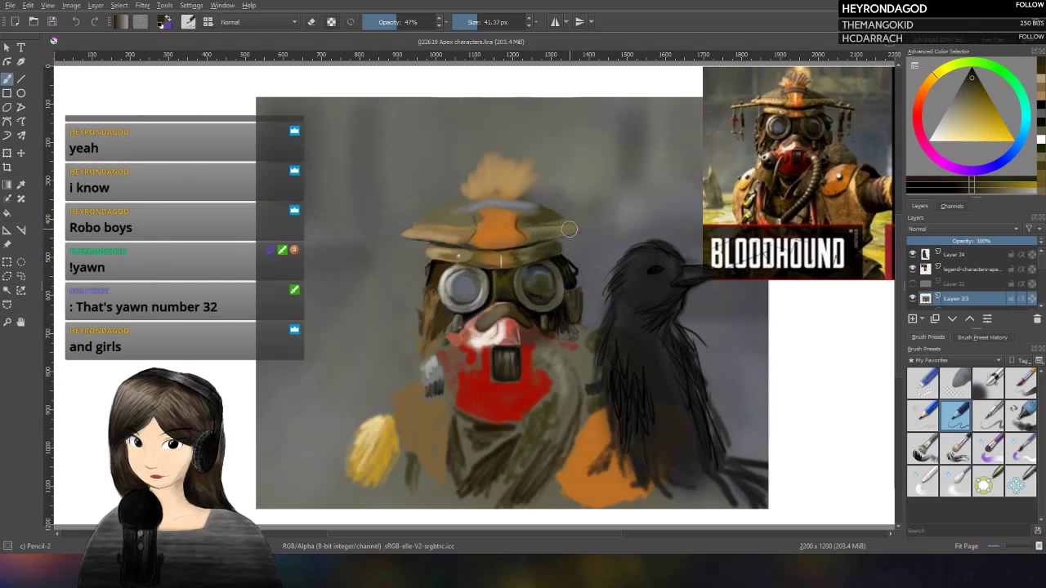
Step: Paint dark strokes across the right half of the hat's brim with Pencil-2 at 10 px and 100% opacity, also trying Pencil-1 Hard and Wet Paint
click(954, 415)
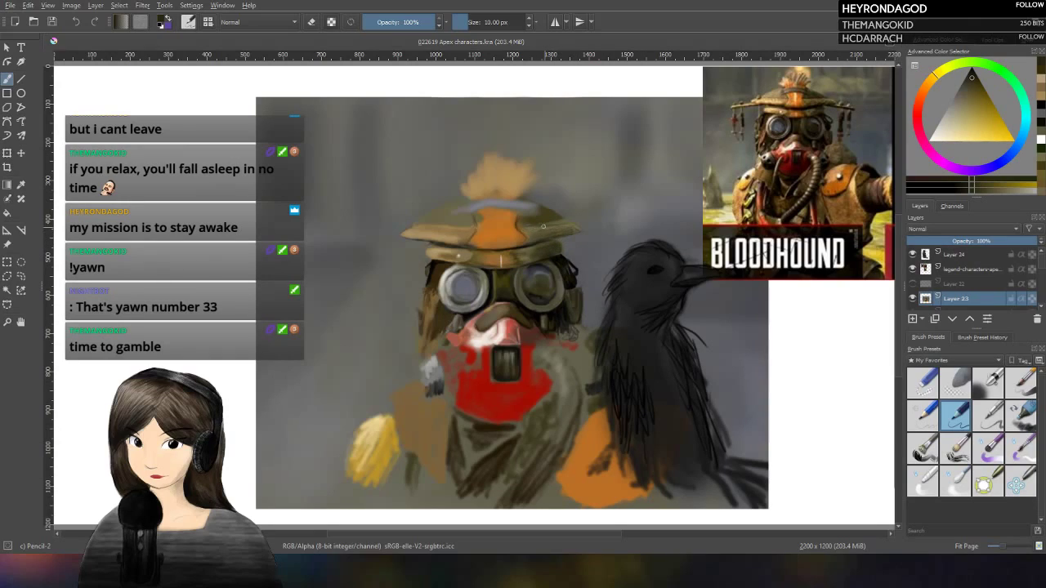
drag(534, 226, 531, 229)
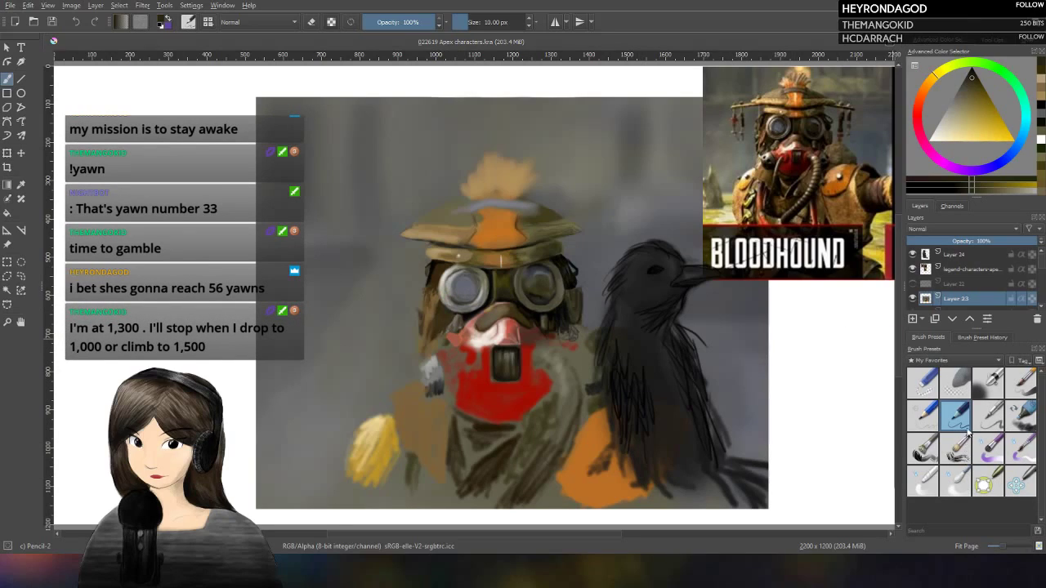
click(925, 418)
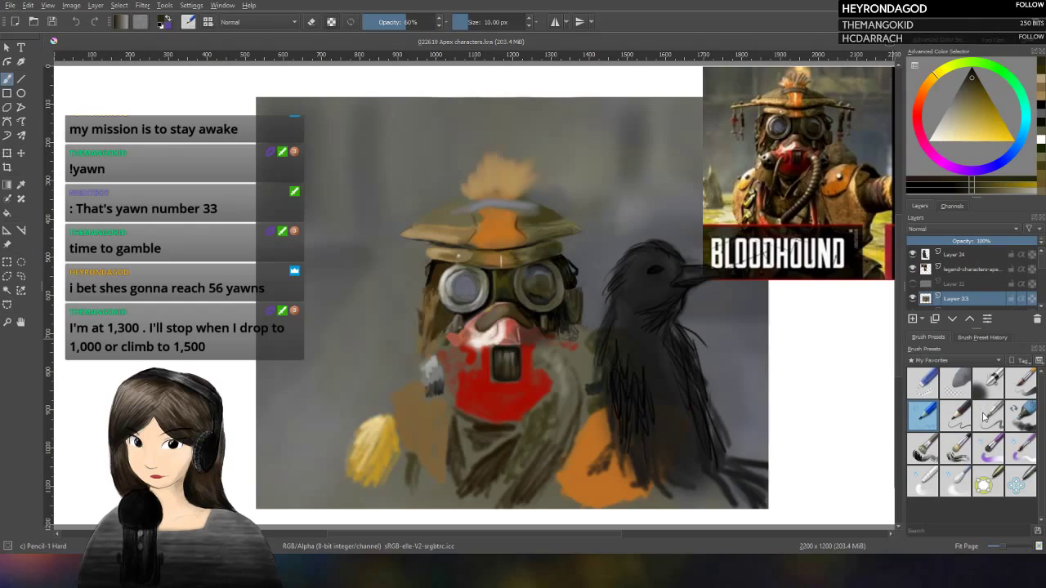
click(988, 438)
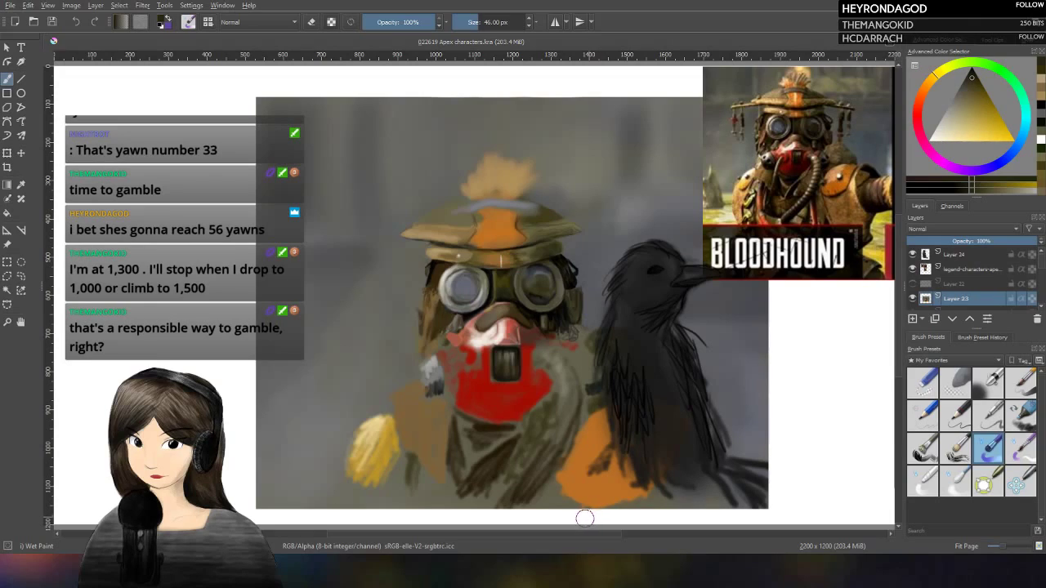
click(956, 415)
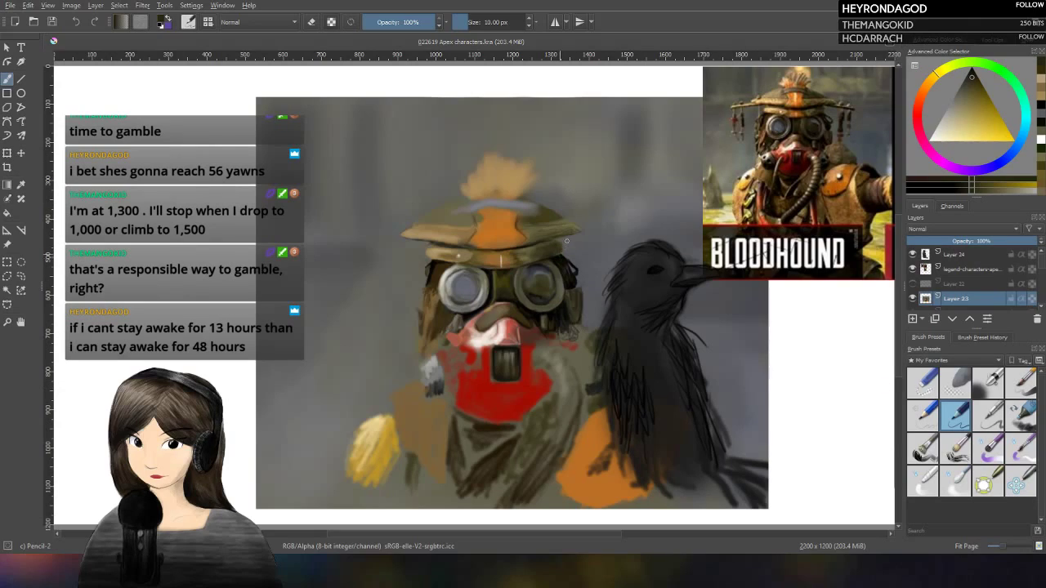
drag(536, 224, 564, 223)
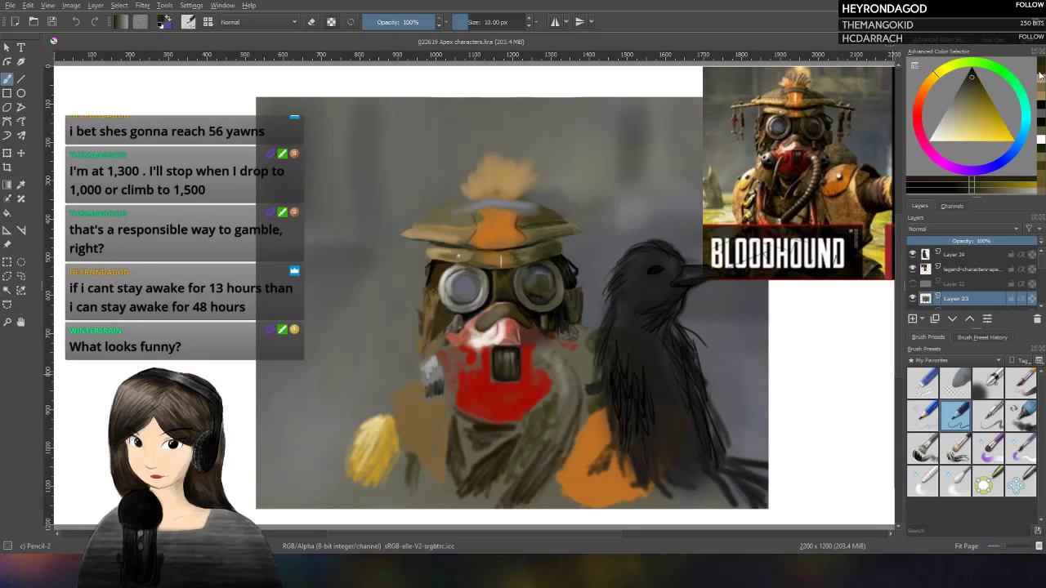
Step: Sample dark olive from the reference image and paint the shadow on the hat's crown just right of the orange patch
ctrl+click(720, 238)
click(1036, 110)
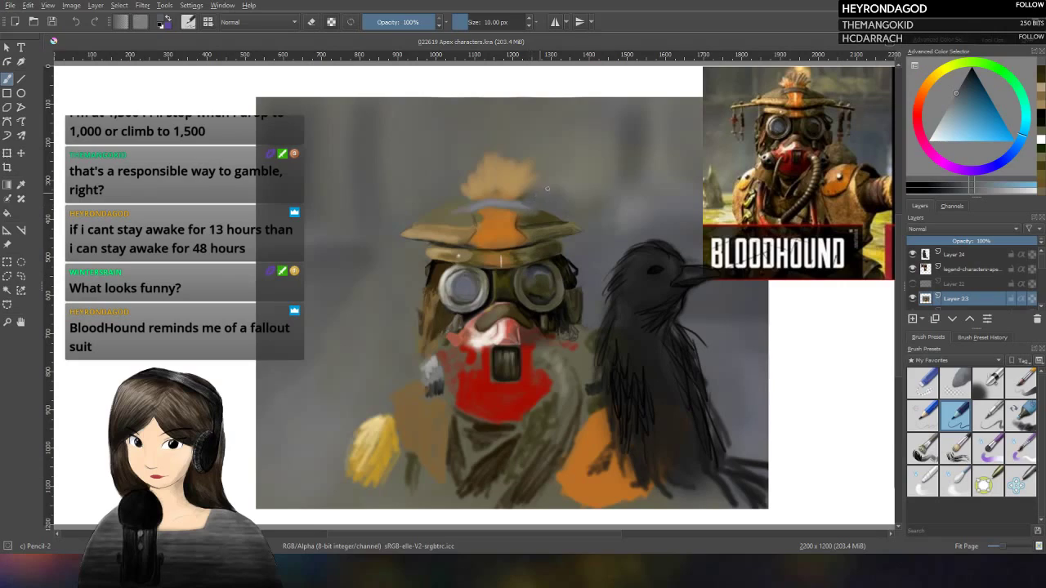
click(998, 82)
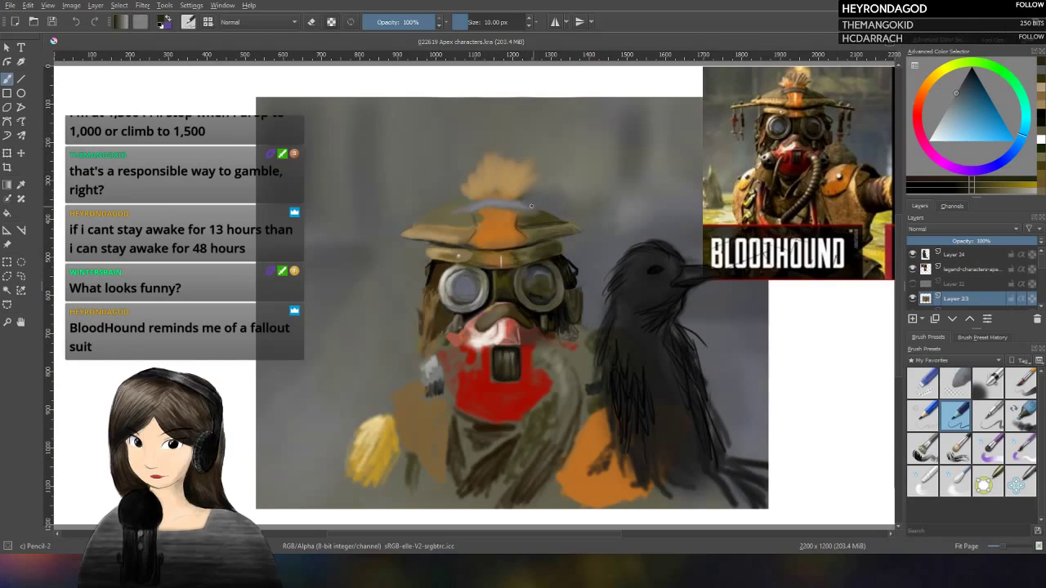
ctrl+click(733, 82)
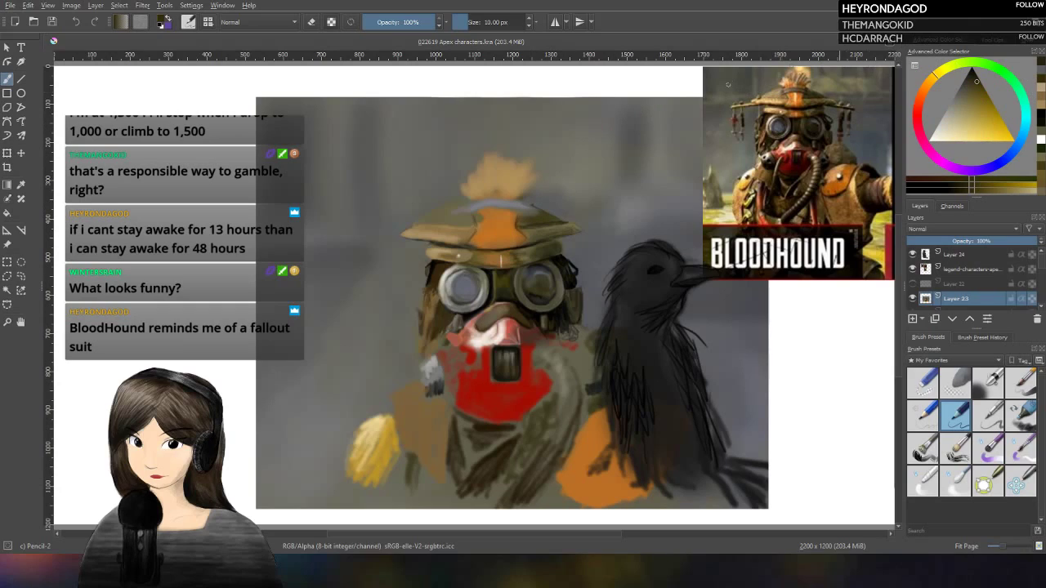
drag(536, 209, 524, 219)
Step: Sample the blue-grey at the crown's top, tidy the hat's upper edge with Pencil-2, and soften it with Blender Blur at 13.92 px
ctrl+click(530, 202)
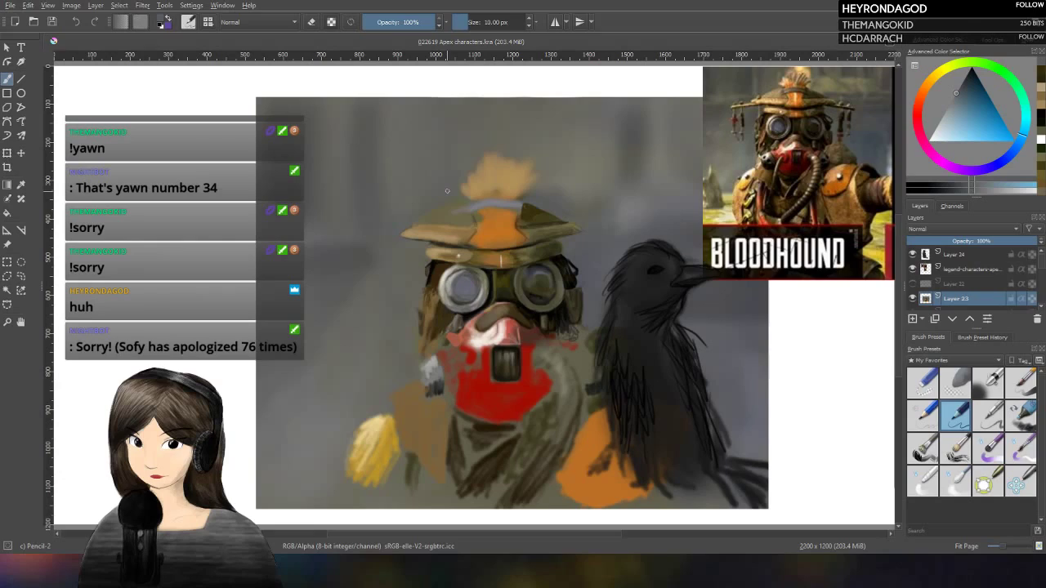
key(slash)
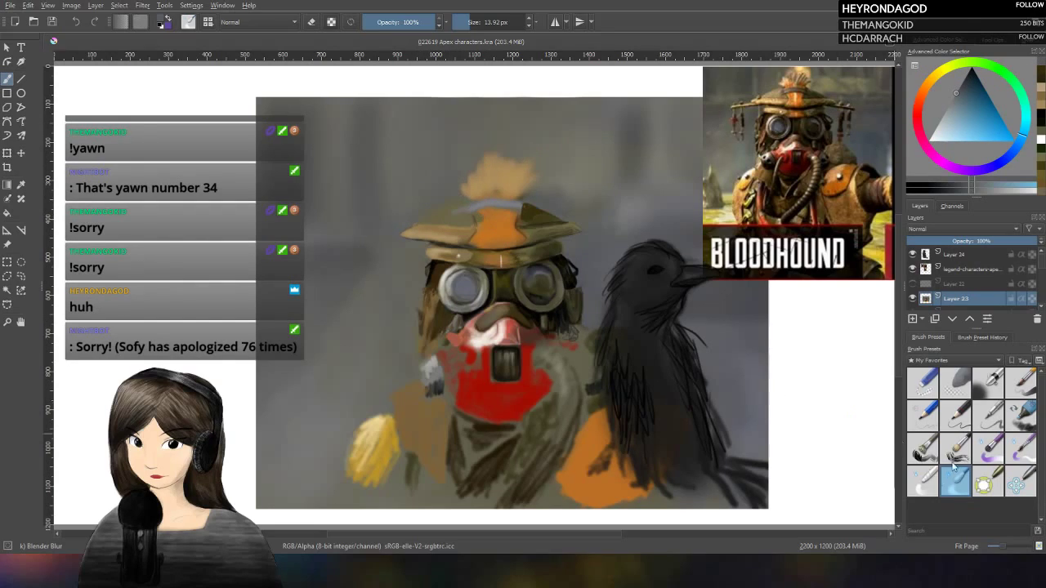
click(953, 418)
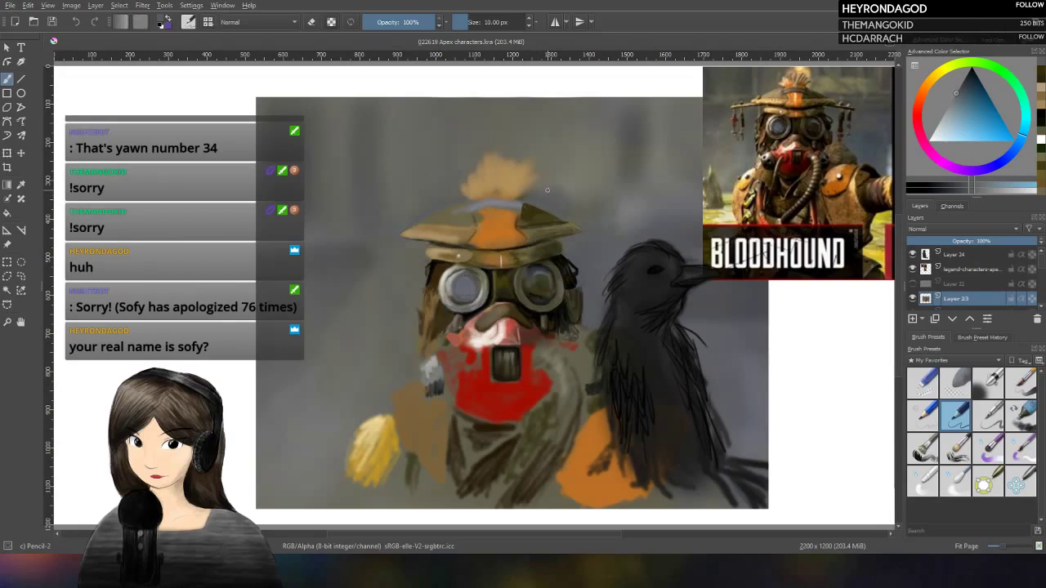
Step: Reshape the orange patch and the crown's left side with Distort Move, undoing one push and reducing the brush to 29.29 px
click(1015, 486)
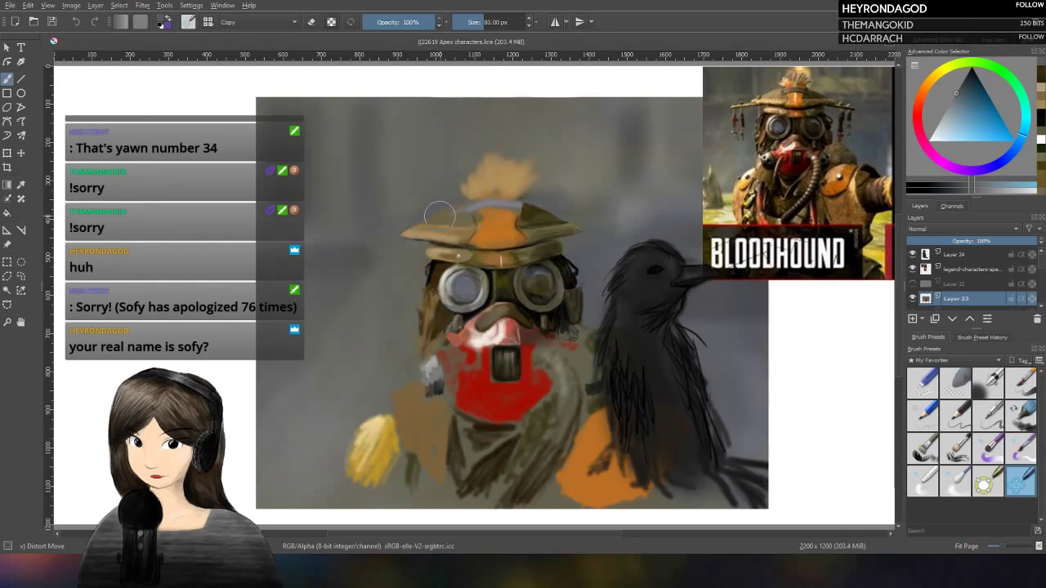
key(ctrl+z)
drag(517, 236, 541, 232)
click(953, 421)
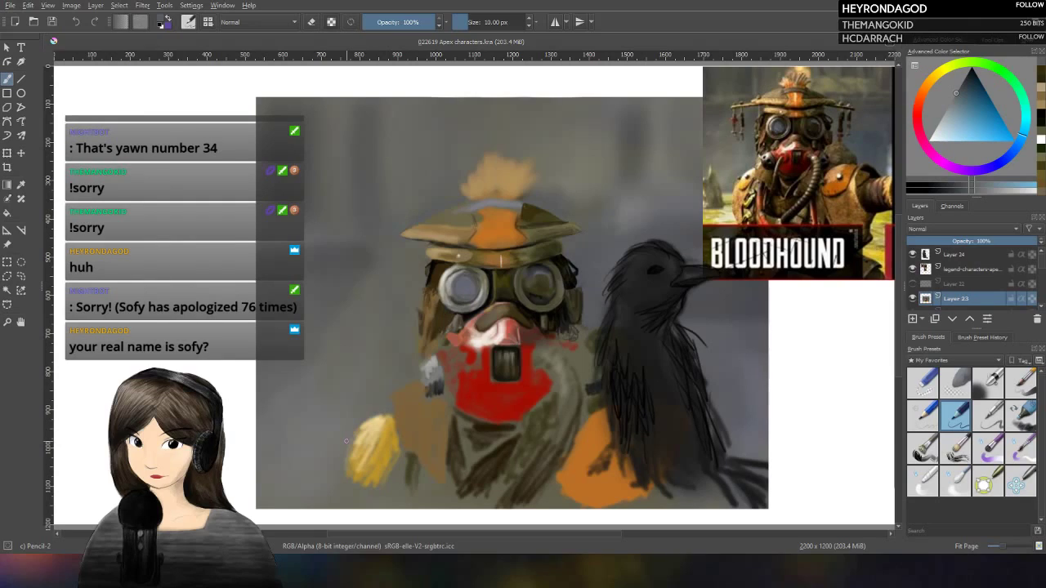
click(1019, 482)
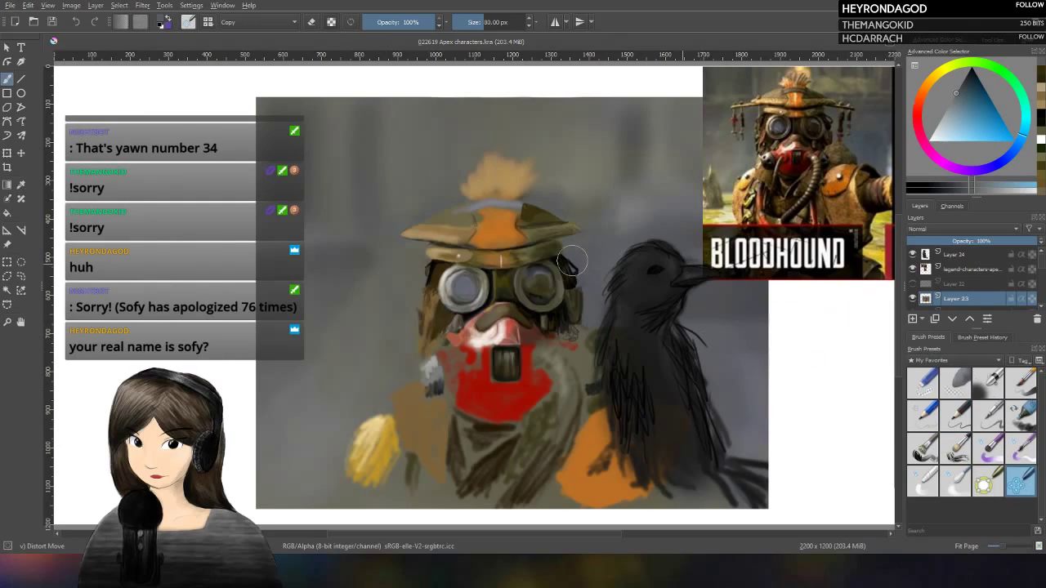
drag(445, 219, 466, 208)
drag(491, 22, 478, 23)
Step: Sample dark olive from the reference and paint the crown's left side with Pencil-2 at 10 px, undoing the stray line at the canvas's lower left
ctrl+click(856, 133)
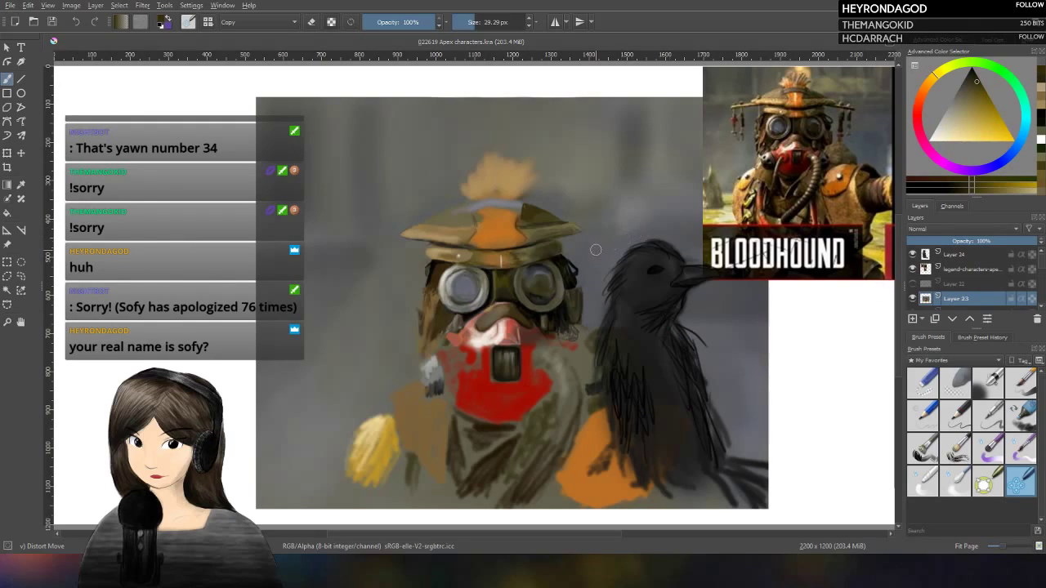
click(963, 422)
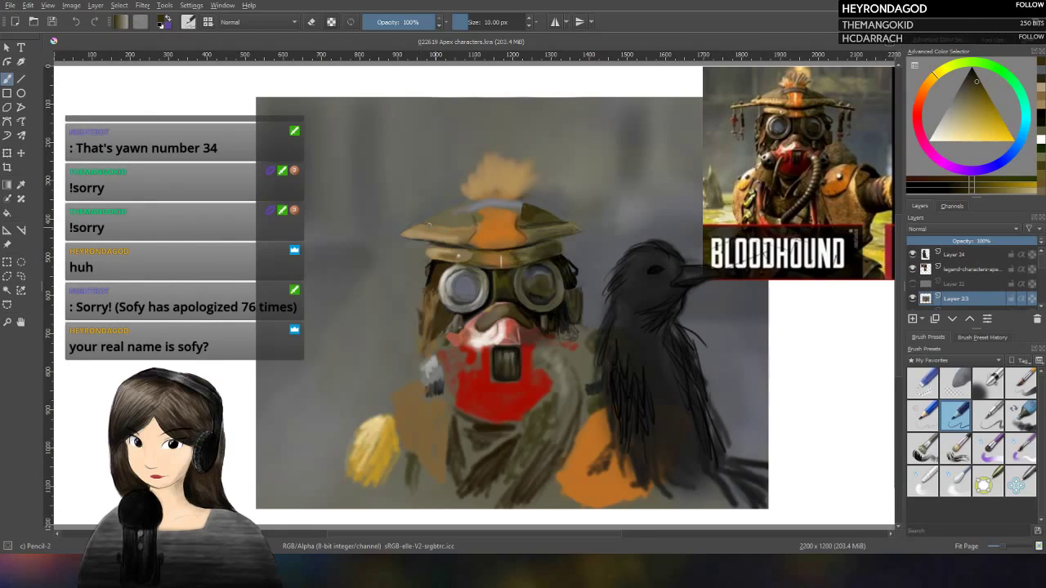
drag(431, 226, 450, 228)
click(448, 222)
drag(619, 400, 648, 391)
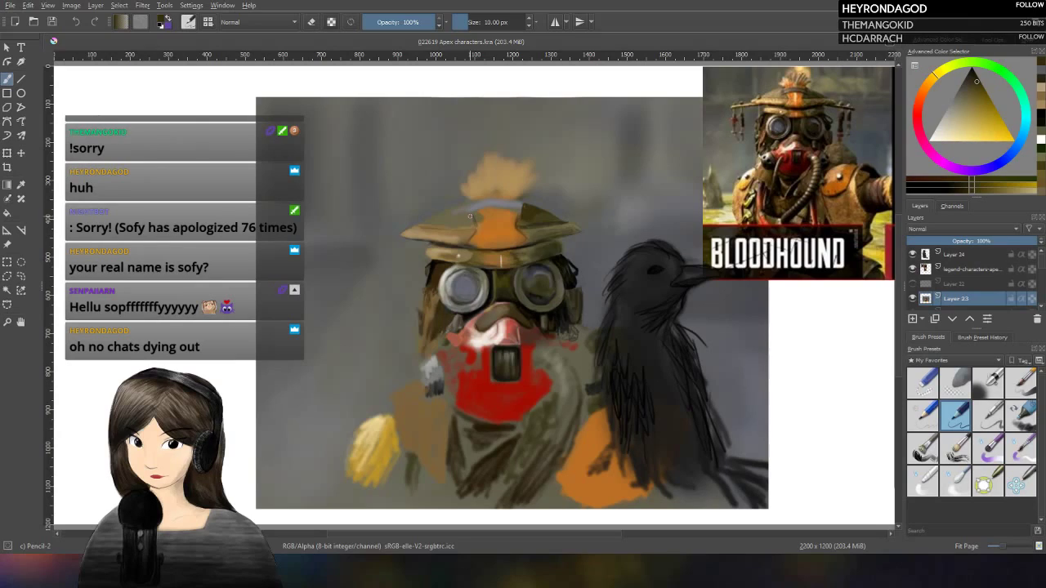
drag(309, 446, 265, 523)
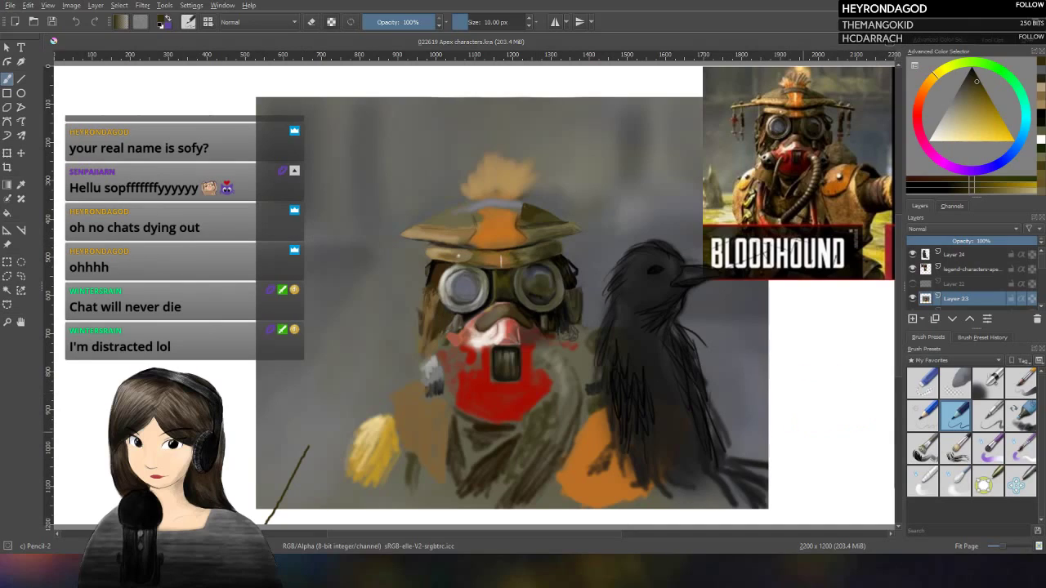
key(ctrl+z)
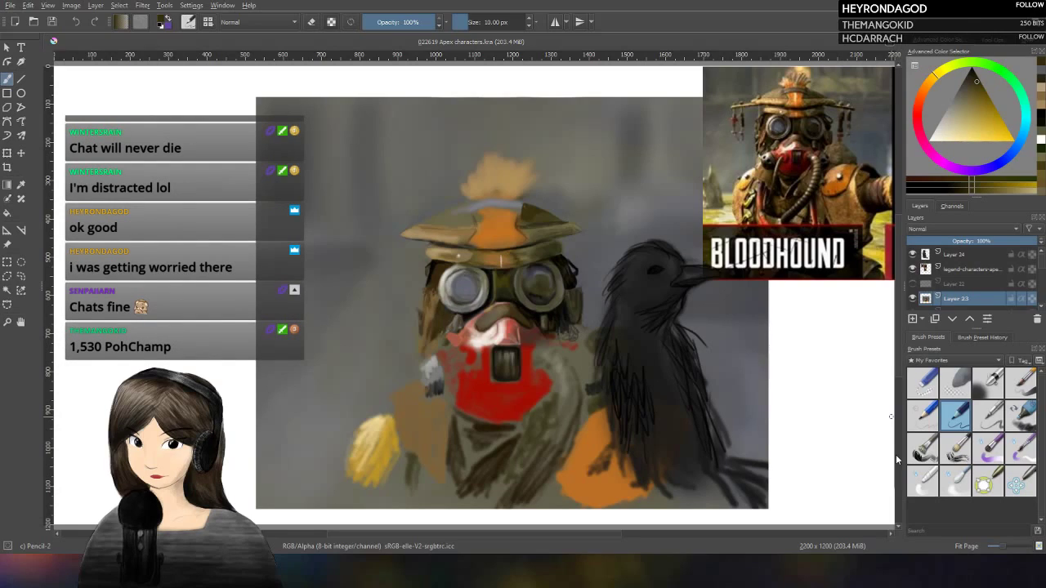
Step: Blend the crown's left-side shading with Blender Blur at 13.92 px, and return to Pencil-2 at 10 px
click(948, 477)
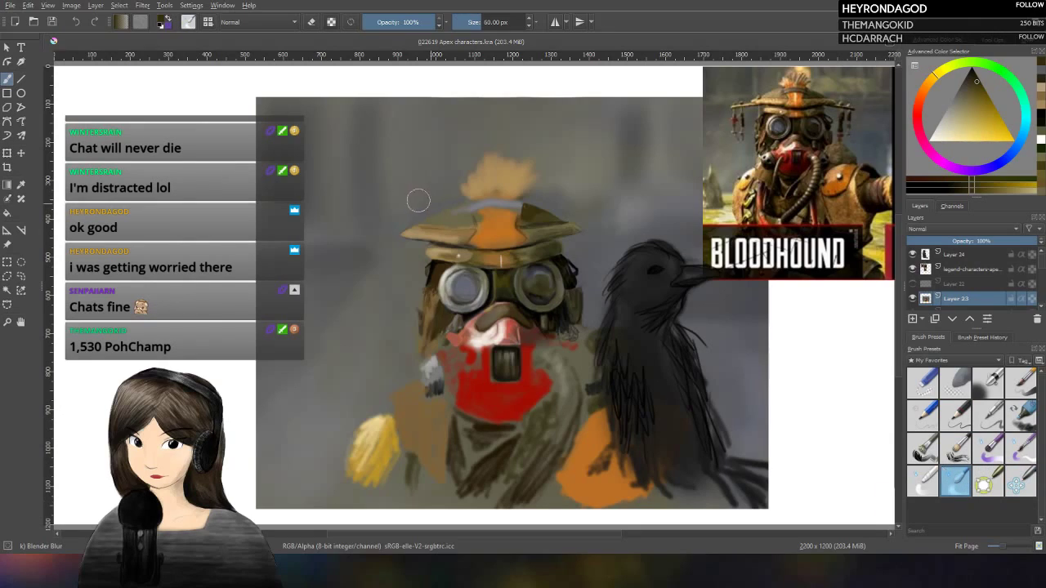
drag(486, 22, 473, 24)
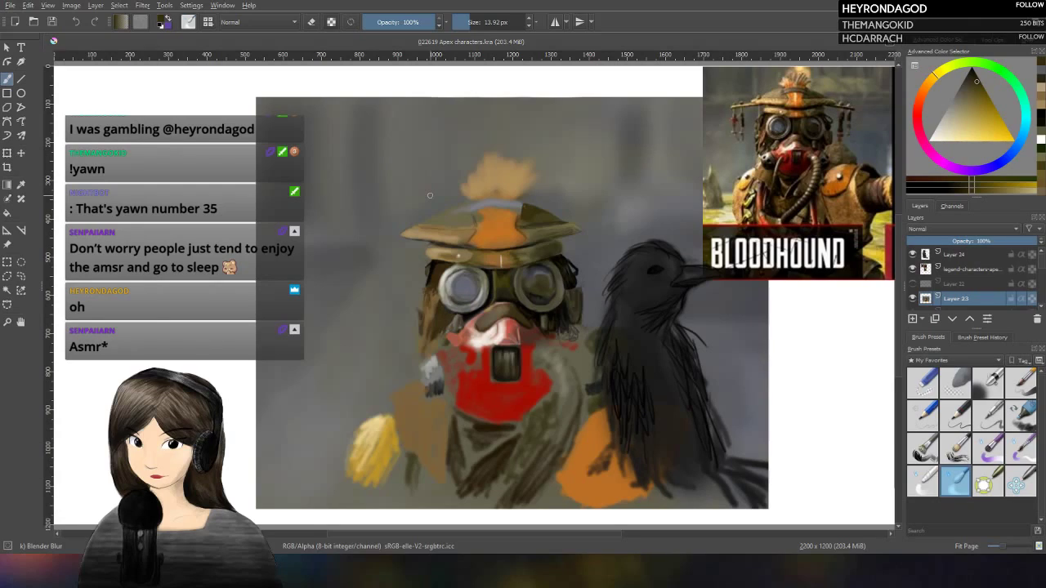
click(960, 417)
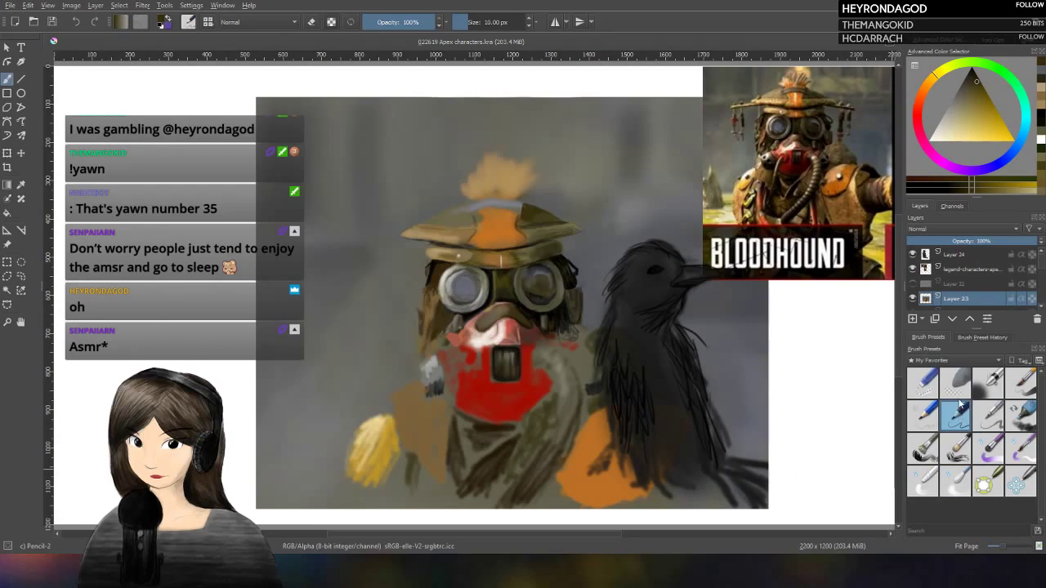
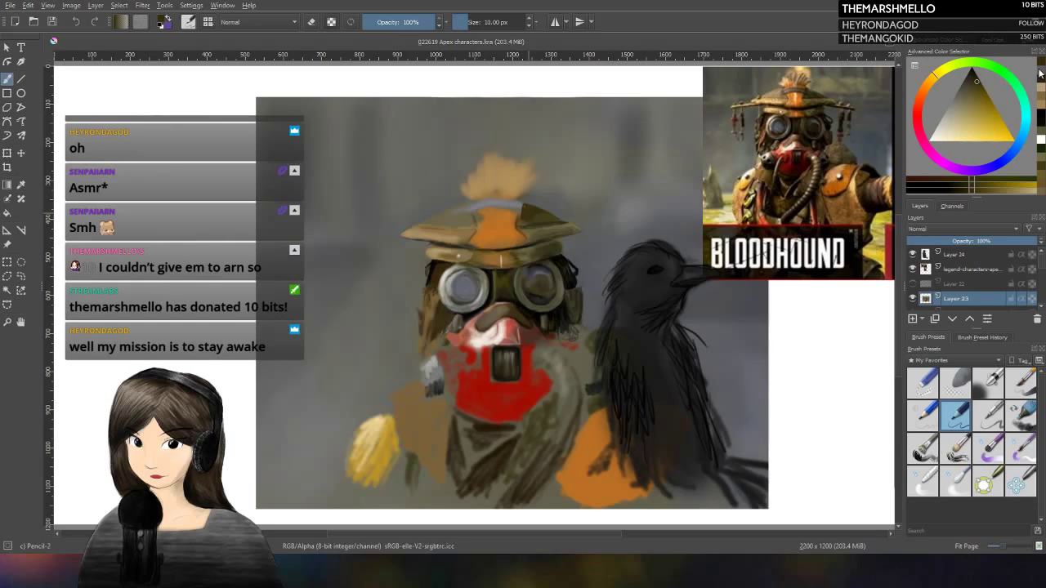
Step: Mix a muted dark ochre painting colour for the hat's crown, starting from the recently used dark olive
key(x)
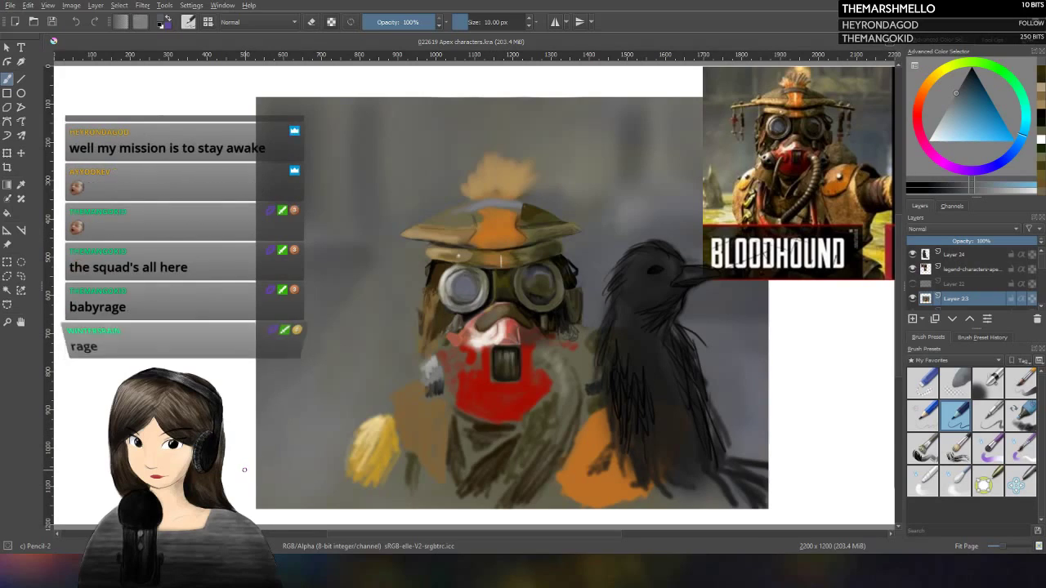
click(1041, 78)
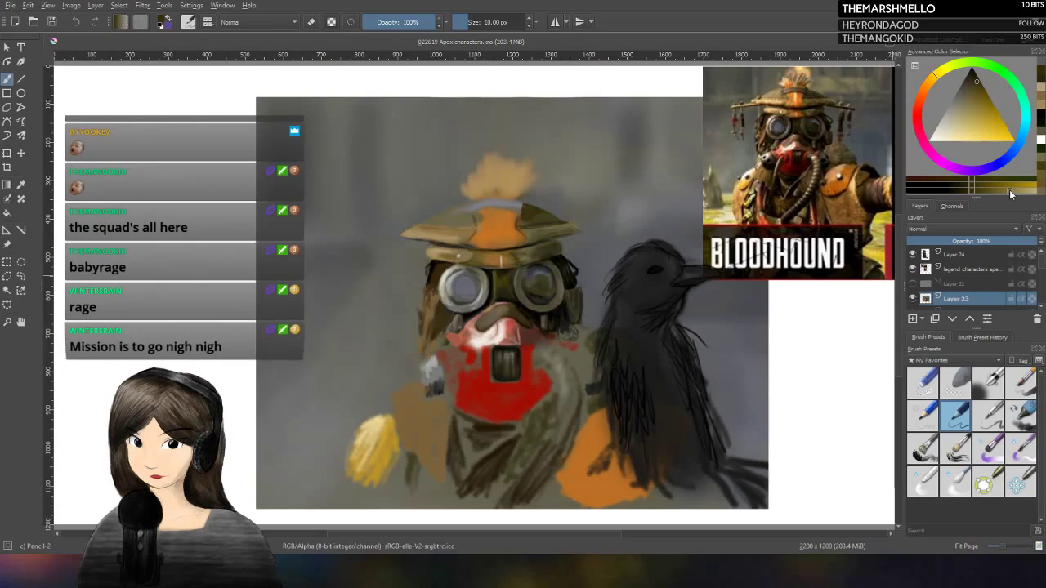
click(1009, 190)
click(983, 91)
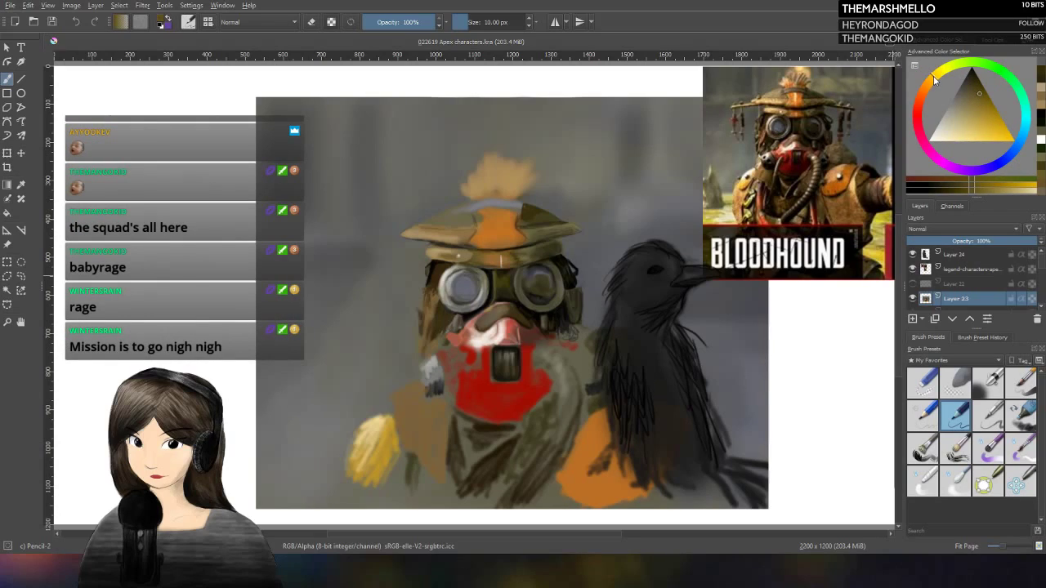
click(942, 73)
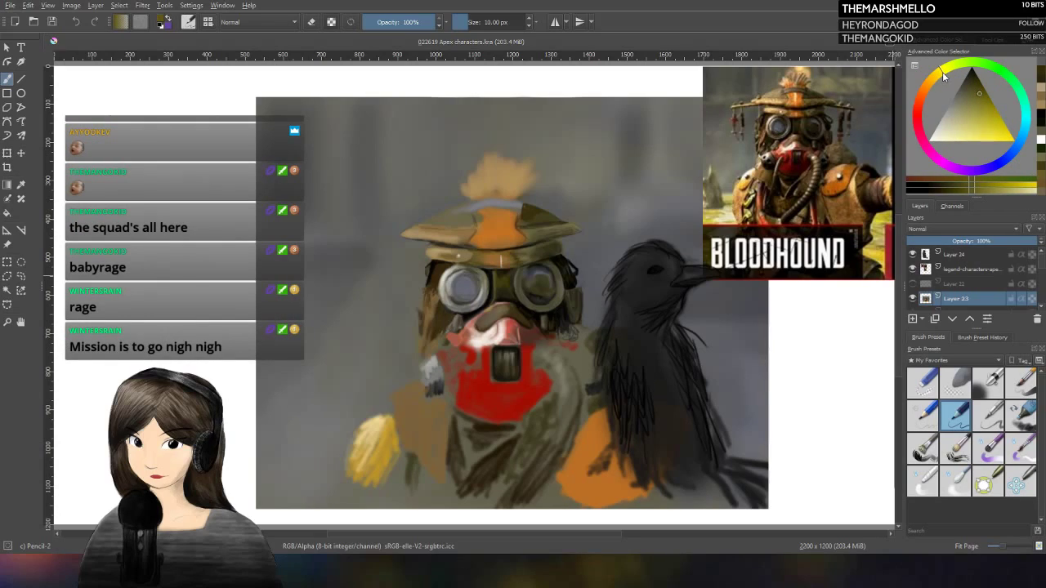
click(1001, 192)
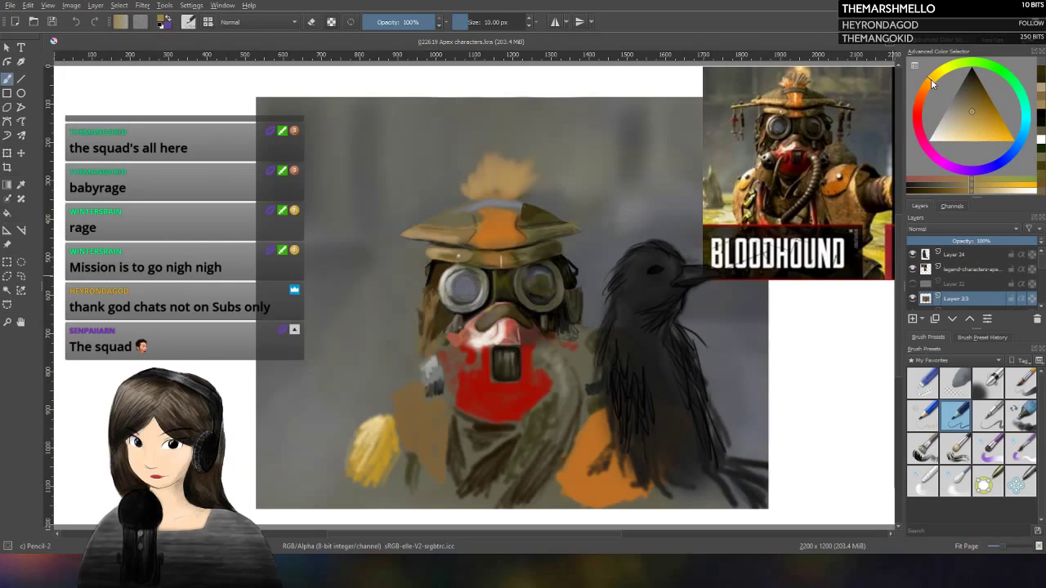
click(974, 106)
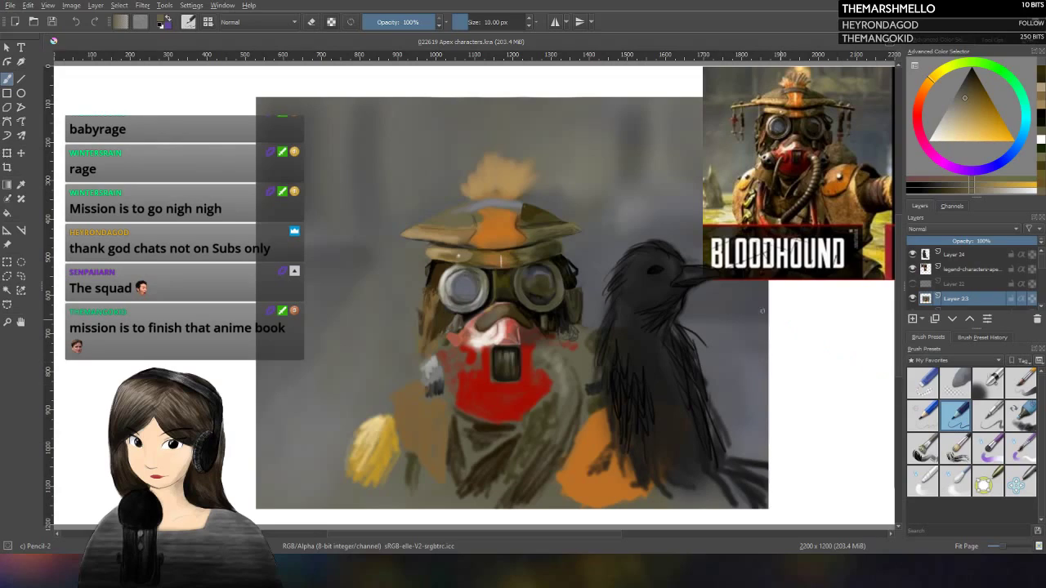
Step: Sample the crown's olive-brown and repaint its left side with Pencil-2 at 21.53 px, first at 46% and then at 100% opacity
click(465, 22)
drag(433, 22, 396, 22)
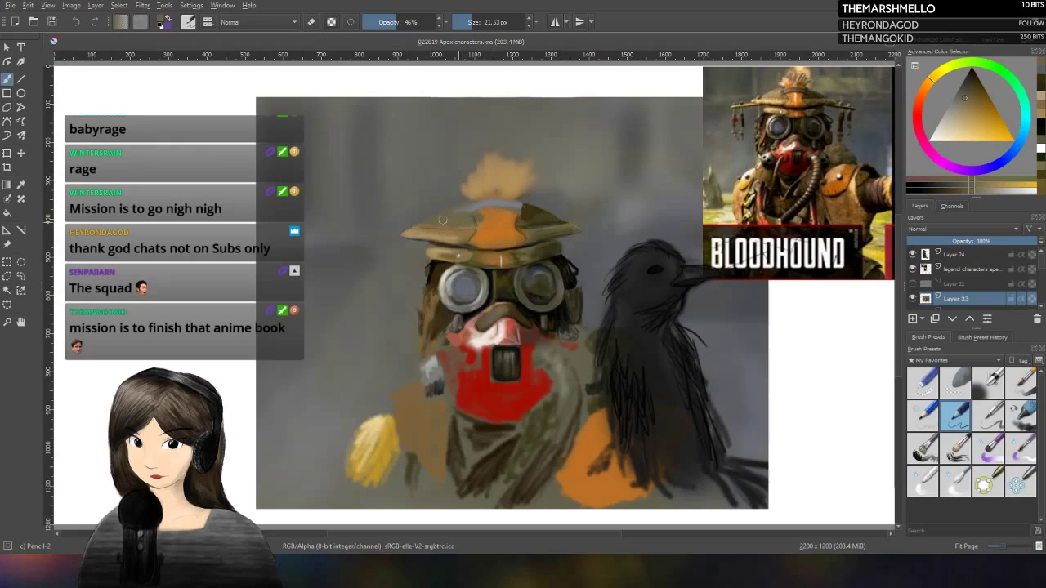
key(p)
key(b)
key(p)
click(459, 214)
key(b)
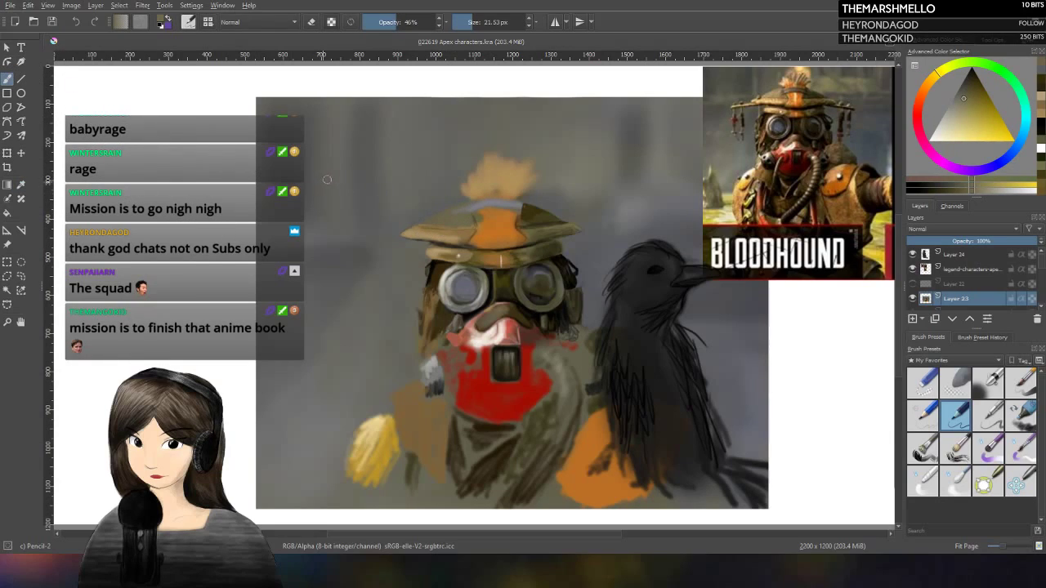
drag(443, 222, 471, 225)
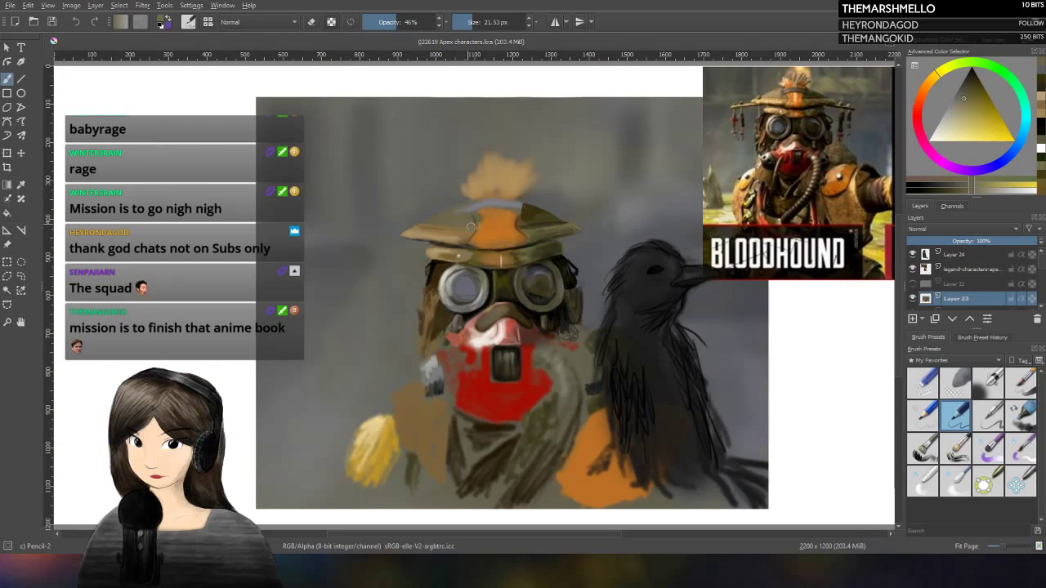
click(440, 22)
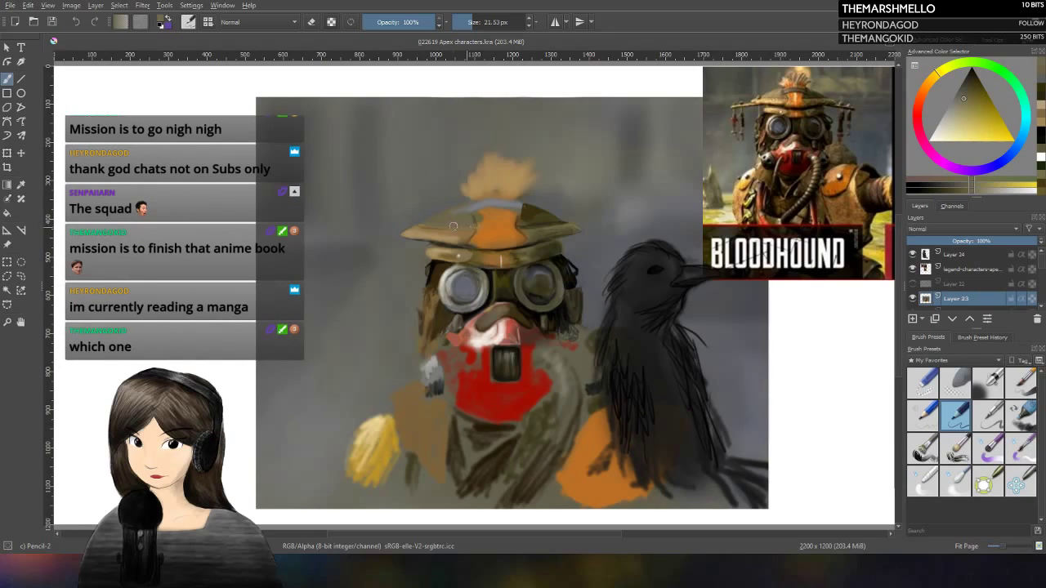
drag(456, 222, 461, 227)
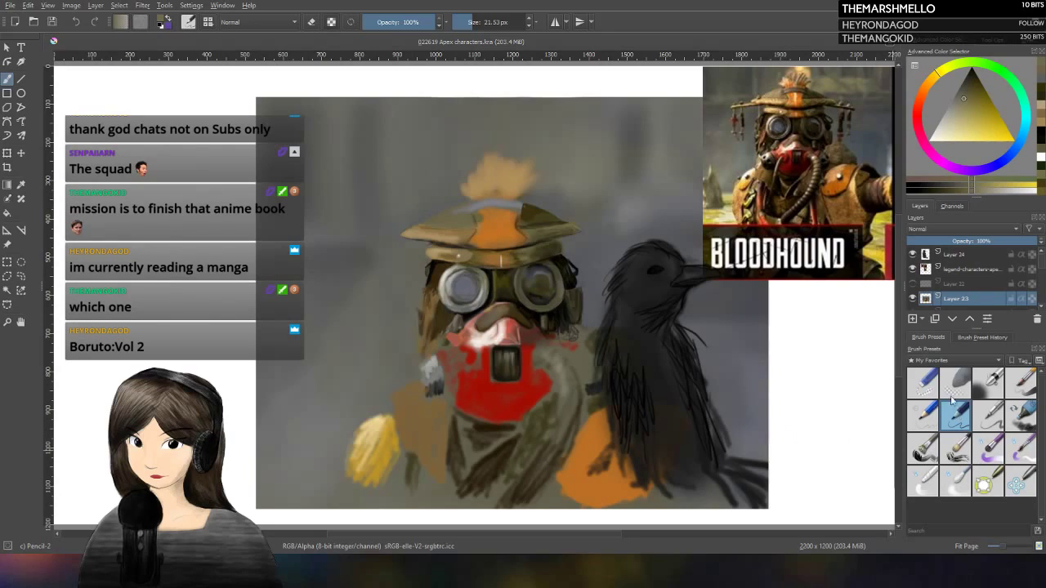
Step: Reuse the recent dark ochre and shade the crown's left side with Pencil-2 at 10 px and 43% opacity
click(471, 24)
drag(472, 24, 462, 24)
click(1041, 72)
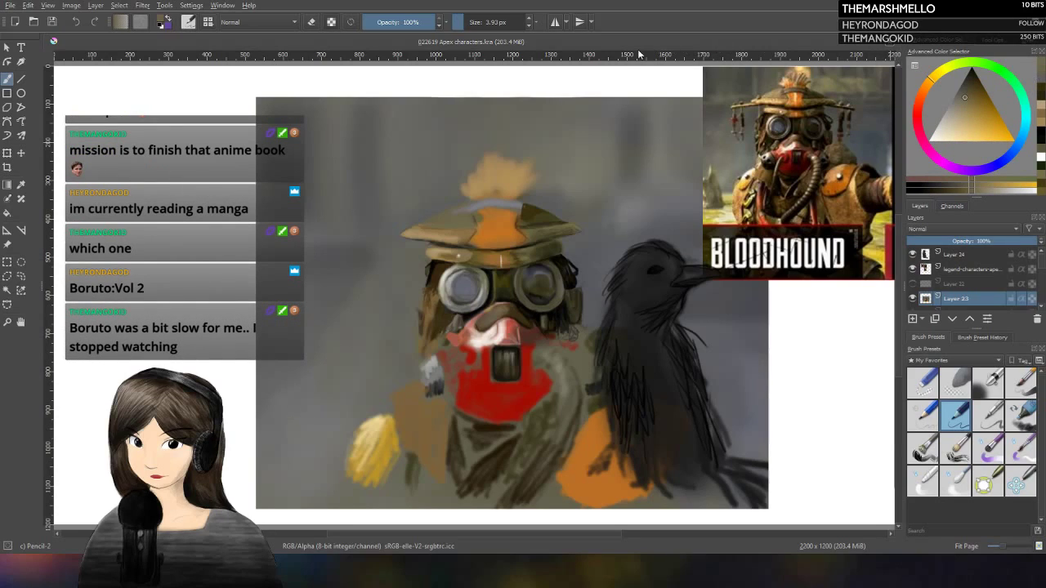
click(989, 414)
click(956, 415)
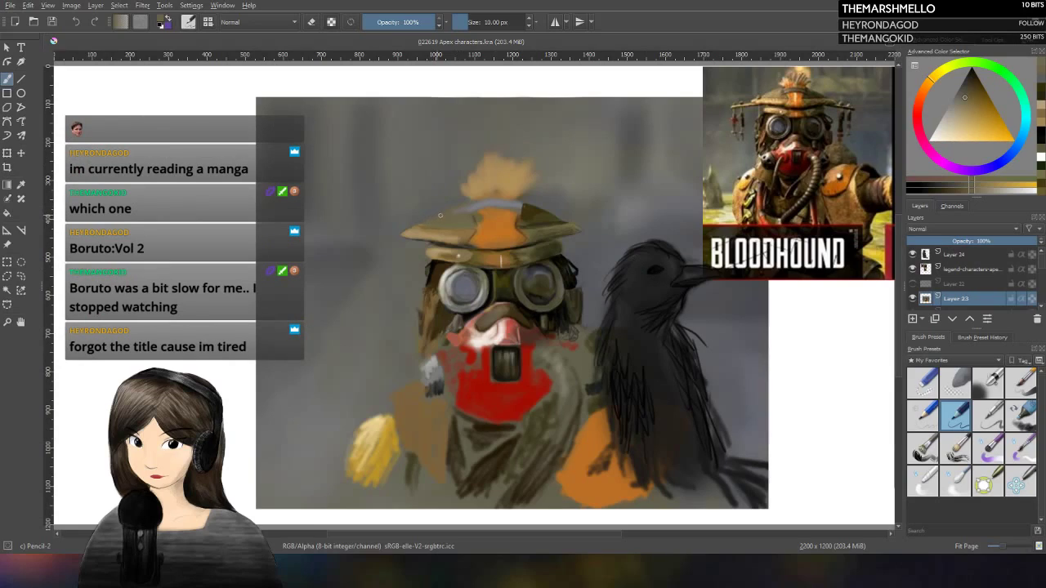
key(o)
key(o)
key(o)
key(o)
key(o)
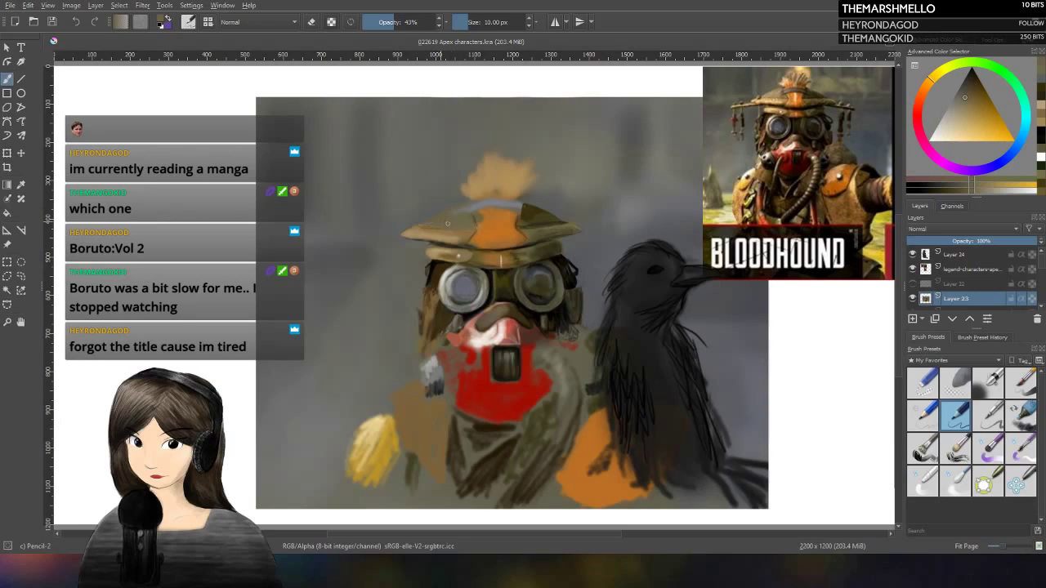
Step: Lighten the colour to a greyish tan and highlight the crown's left side at 62% opacity
click(985, 191)
key(o)
key(o)
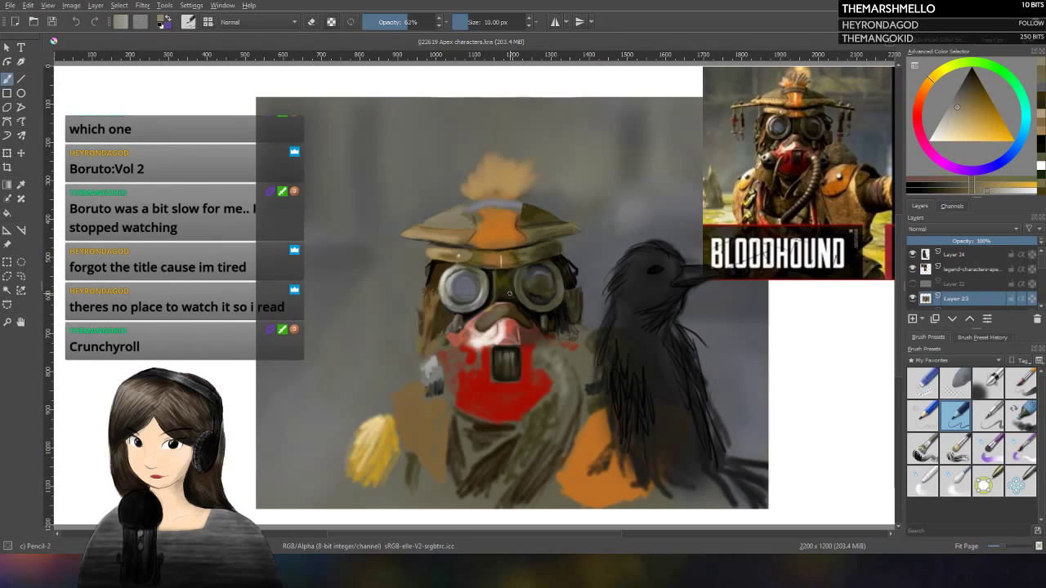
click(990, 190)
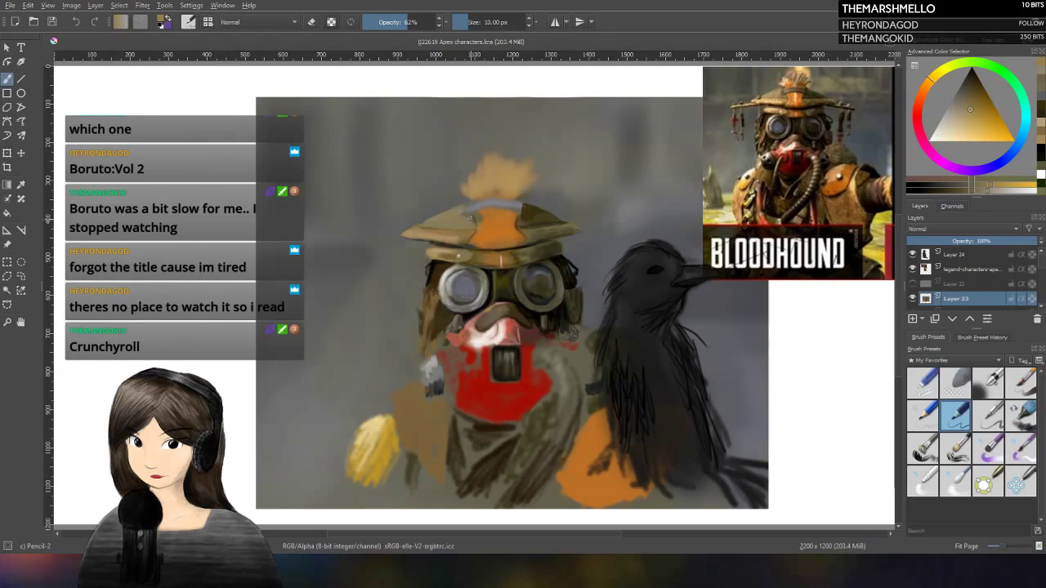
Step: Blend the crown's left side with Blender Blur at 16.70 px and reshape it with Distort Move at 111.42 px
click(956, 480)
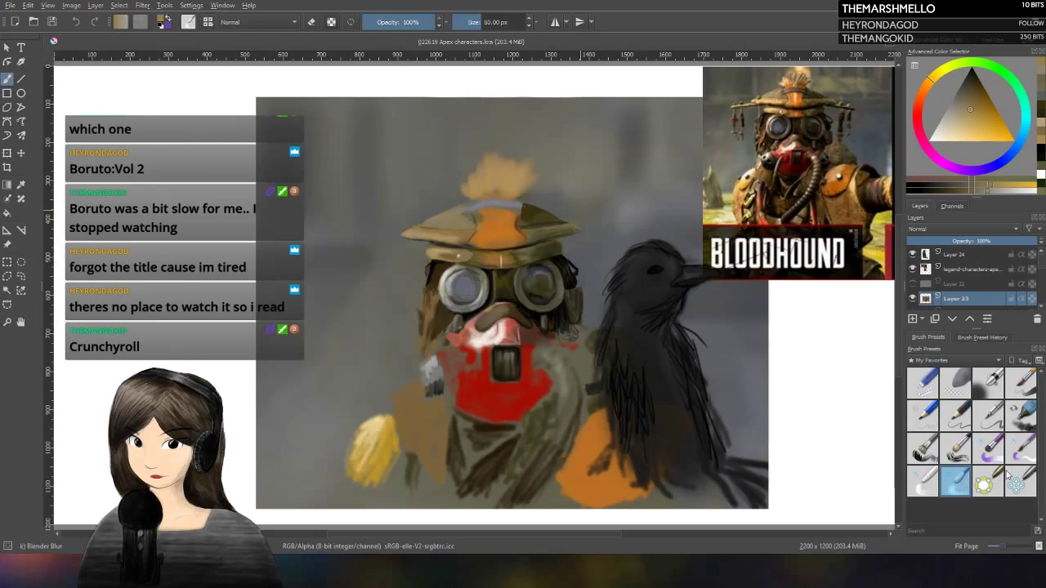
click(464, 22)
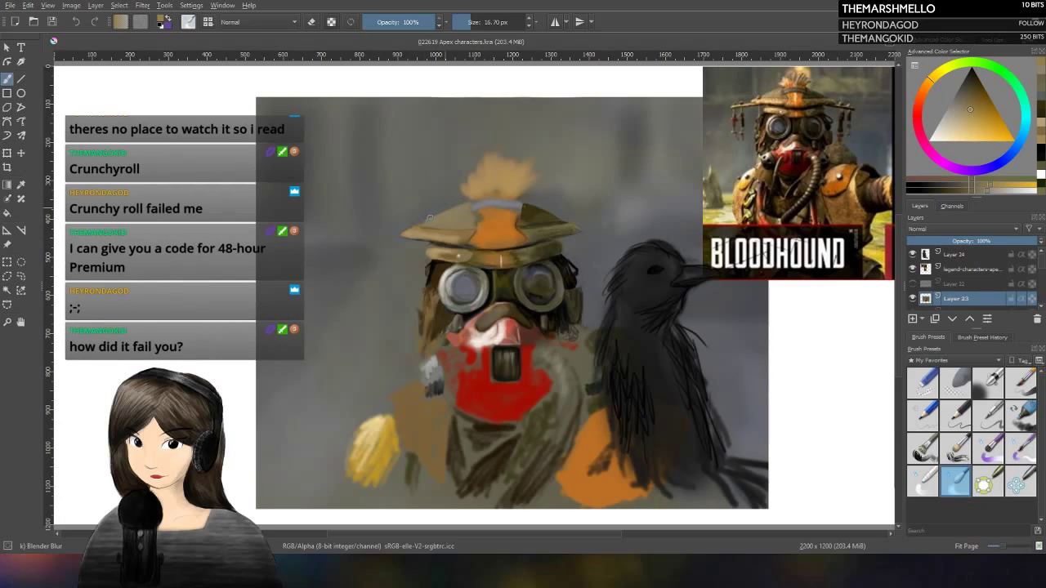
click(1018, 482)
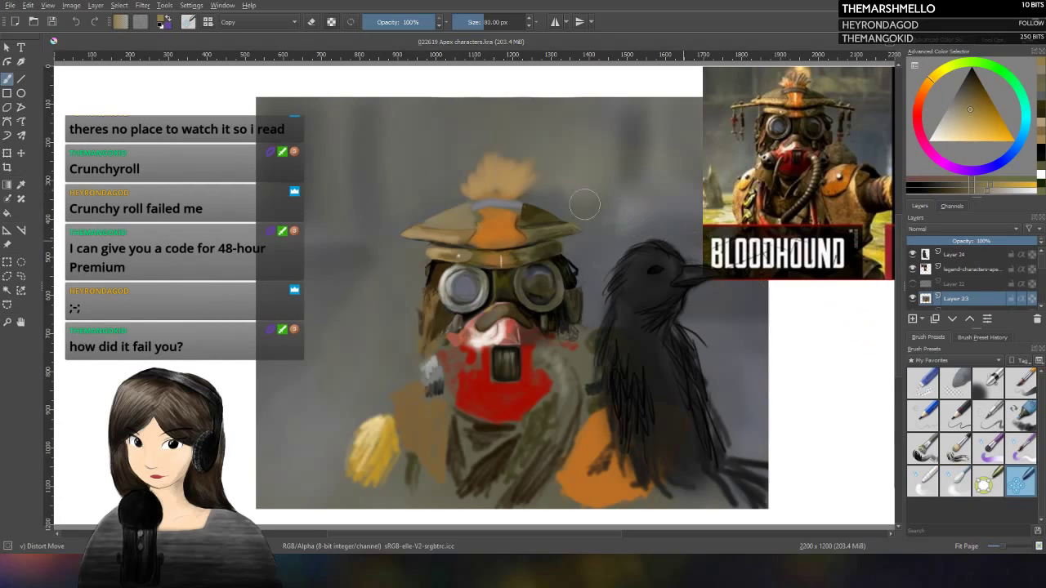
drag(450, 214, 448, 214)
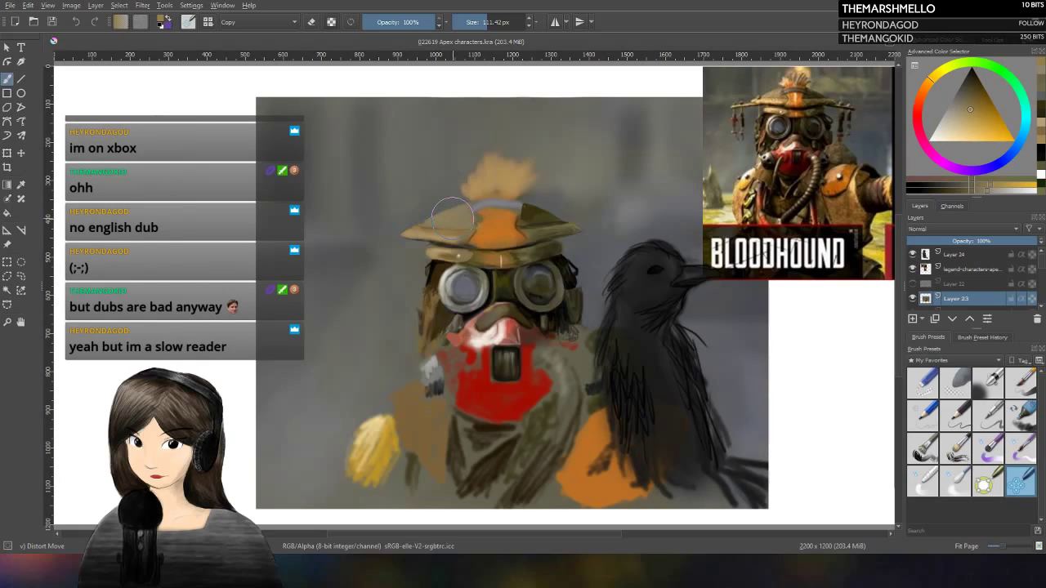
Step: Paint a small dark brown knob near the brim's left tip with Pencil-2 at 10 px, and highlight it with reference-sampled tan at 56% opacity
click(956, 417)
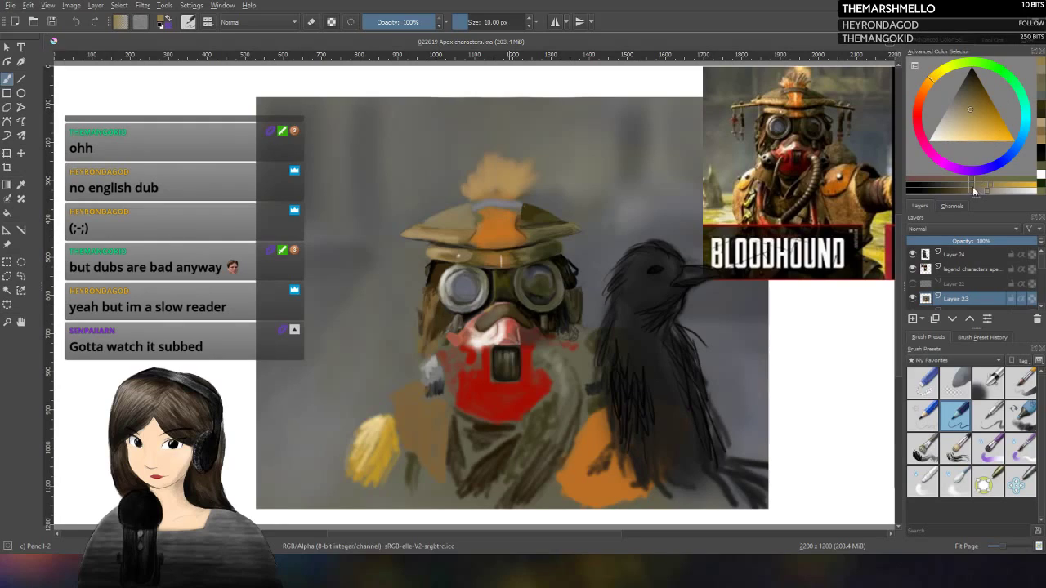
click(937, 189)
drag(437, 22, 376, 23)
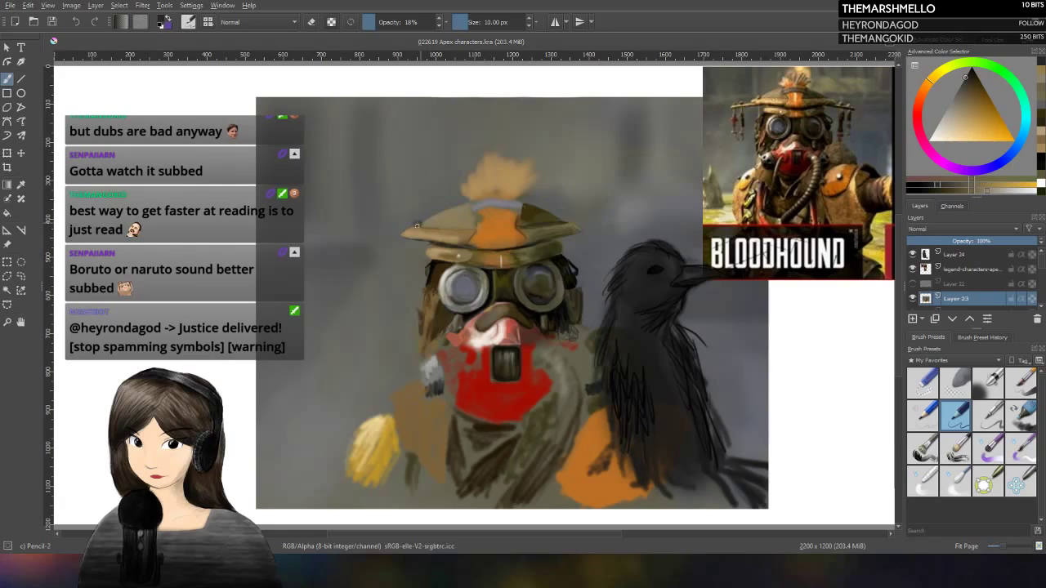
ctrl+click(804, 121)
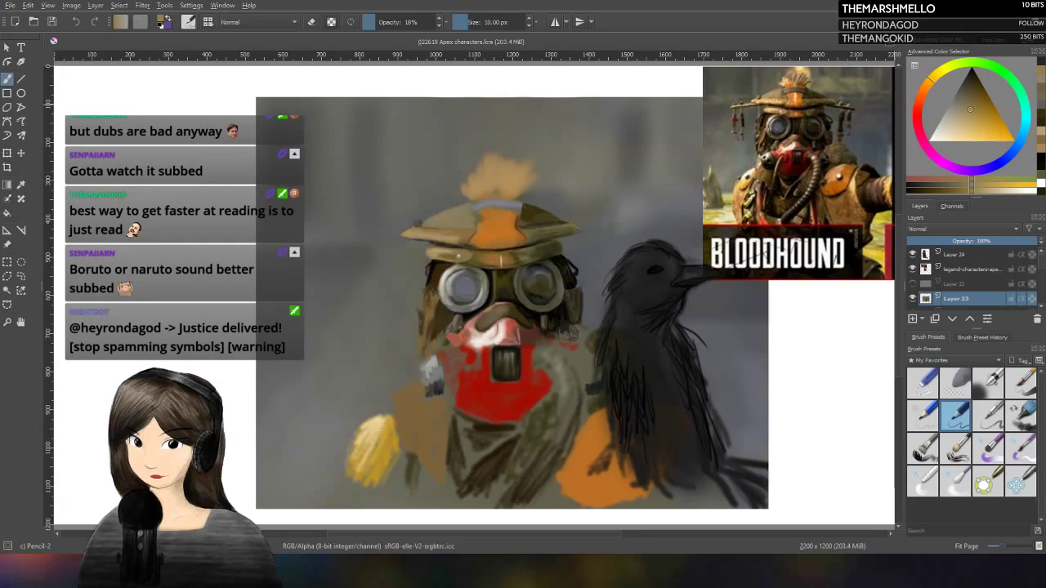
key(o)
key(o)
key(o)
key(o)
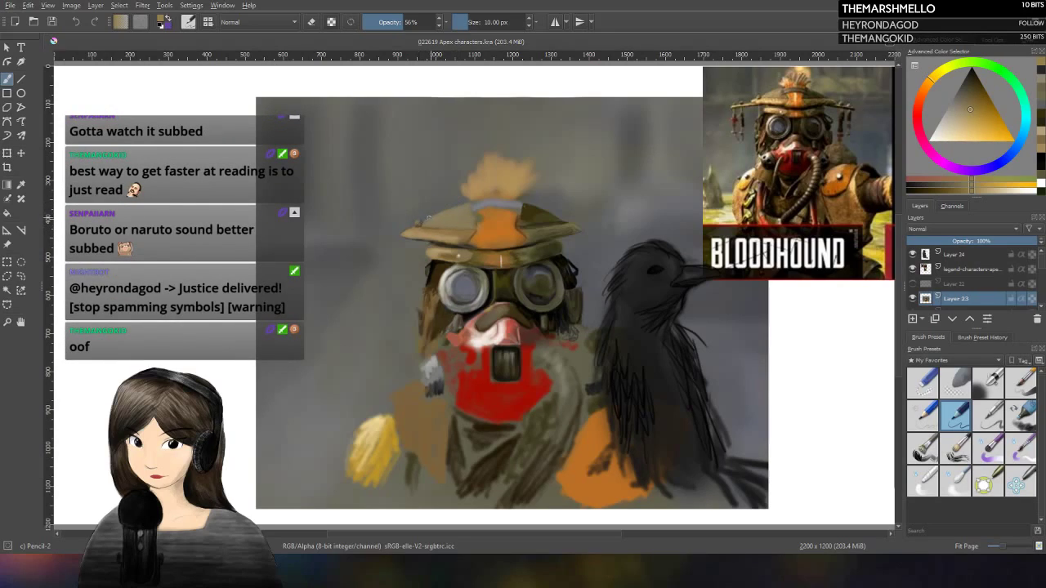
Step: Shade the crown around the orange patch in dark brown at 29% opacity and 47 px, and switch to Blender Blur
key(d)
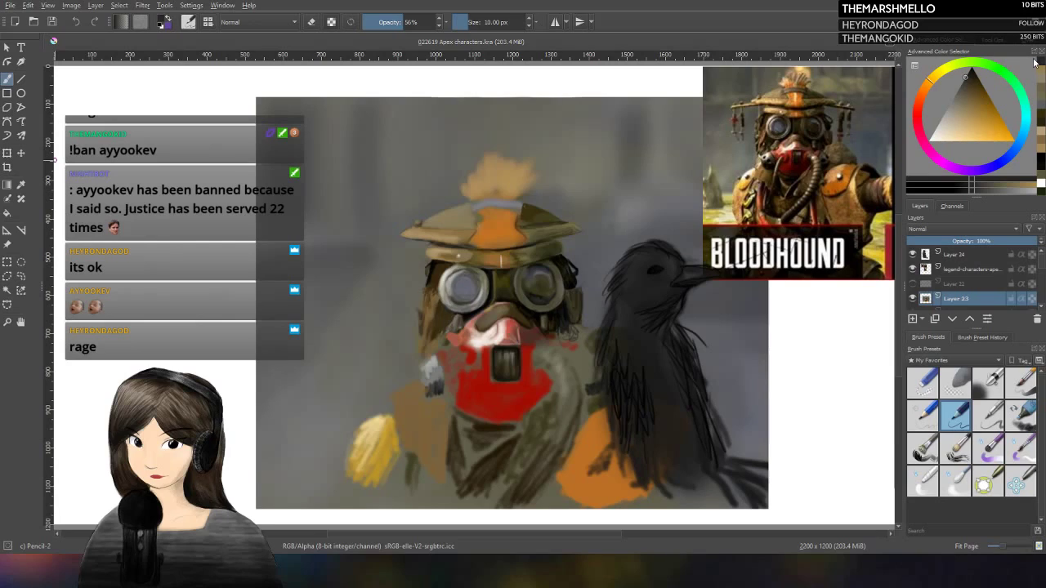
click(387, 22)
drag(467, 22, 489, 22)
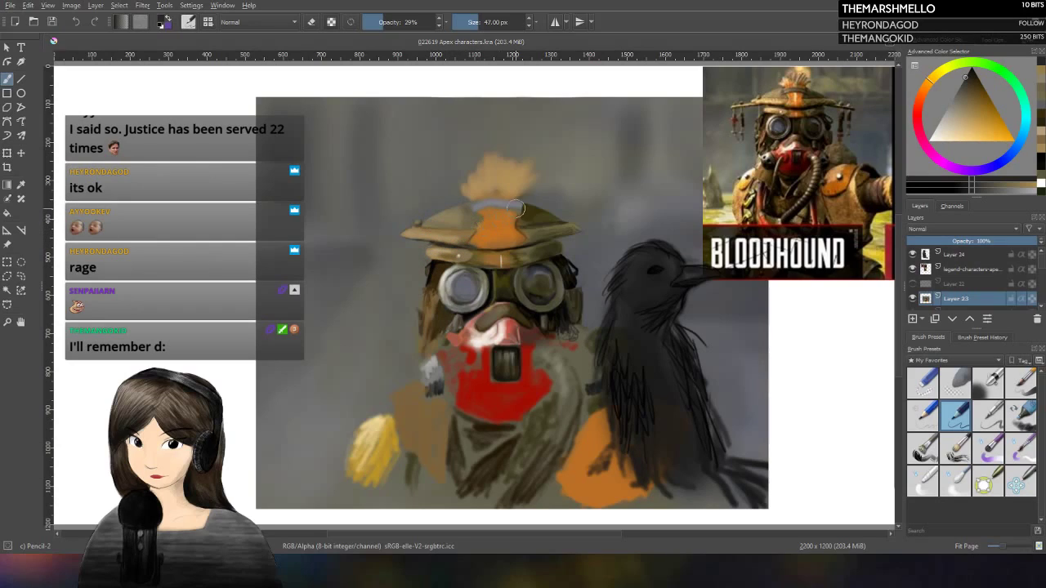
click(956, 481)
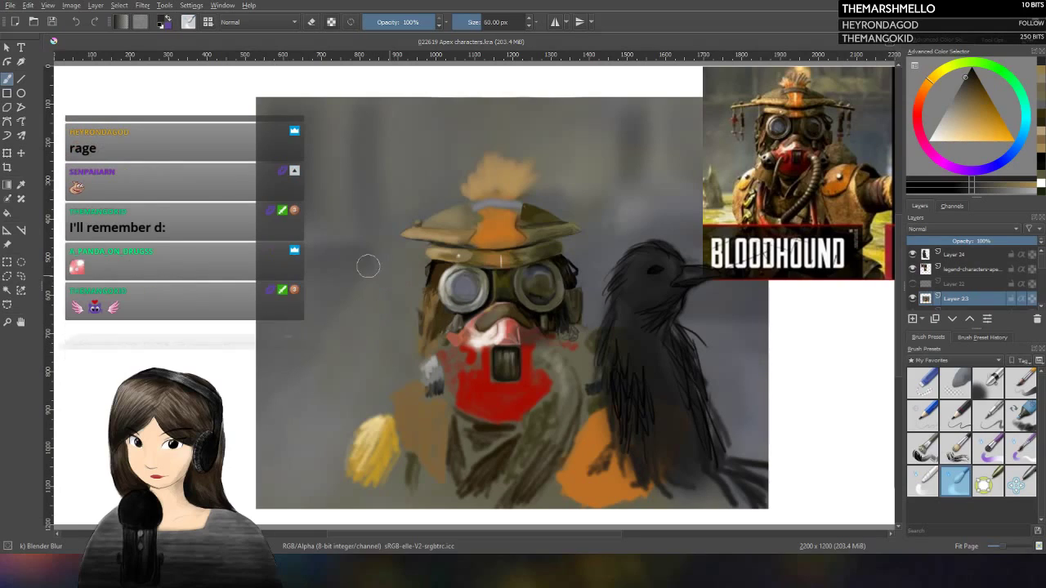
Step: Sample the patch's orange and extend the patch up over the blue-grey band to the tuft, ending with Pencil-2 at 10 px
click(22, 184)
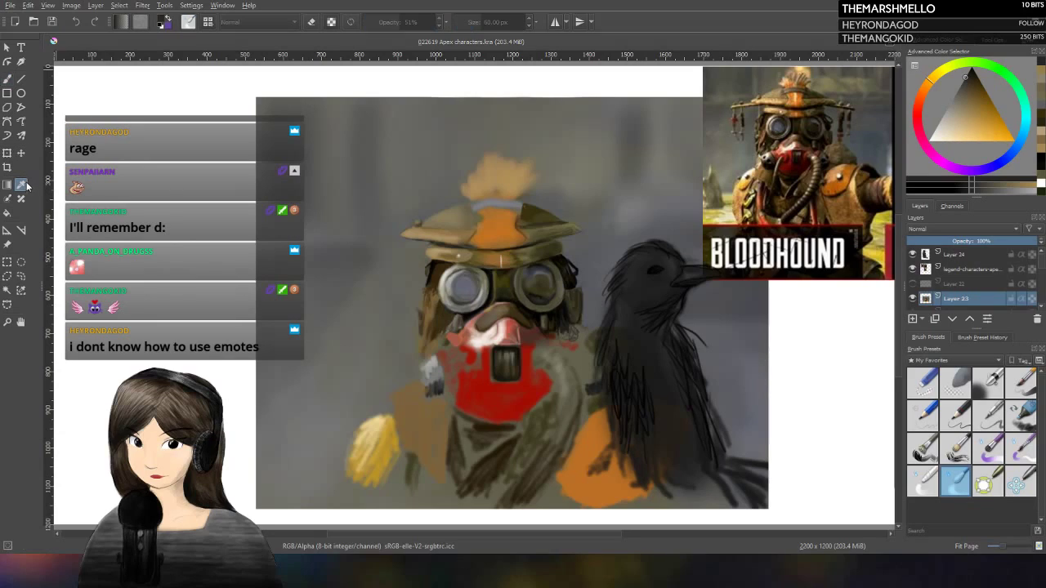
click(503, 219)
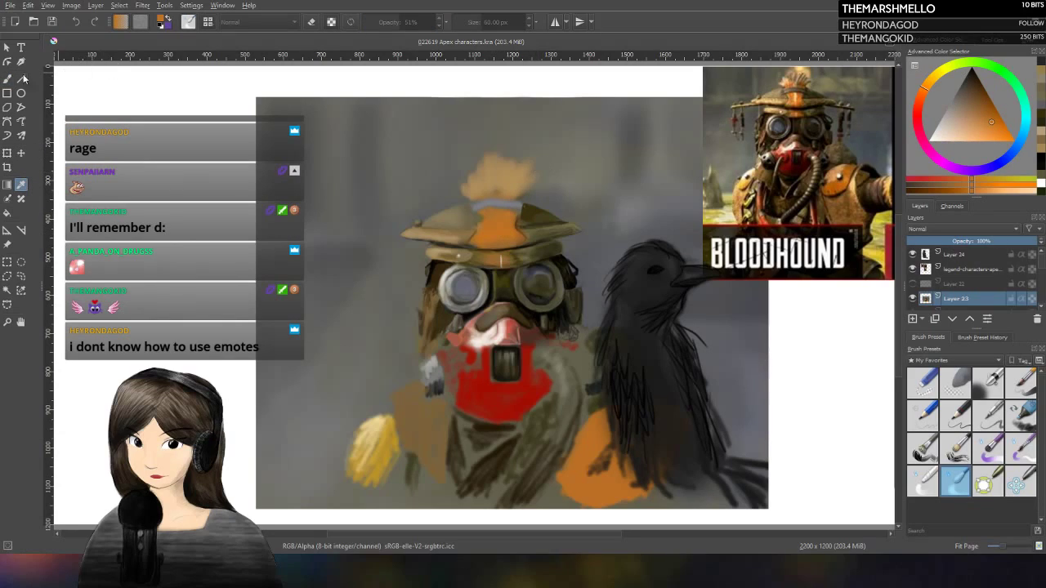
key(b)
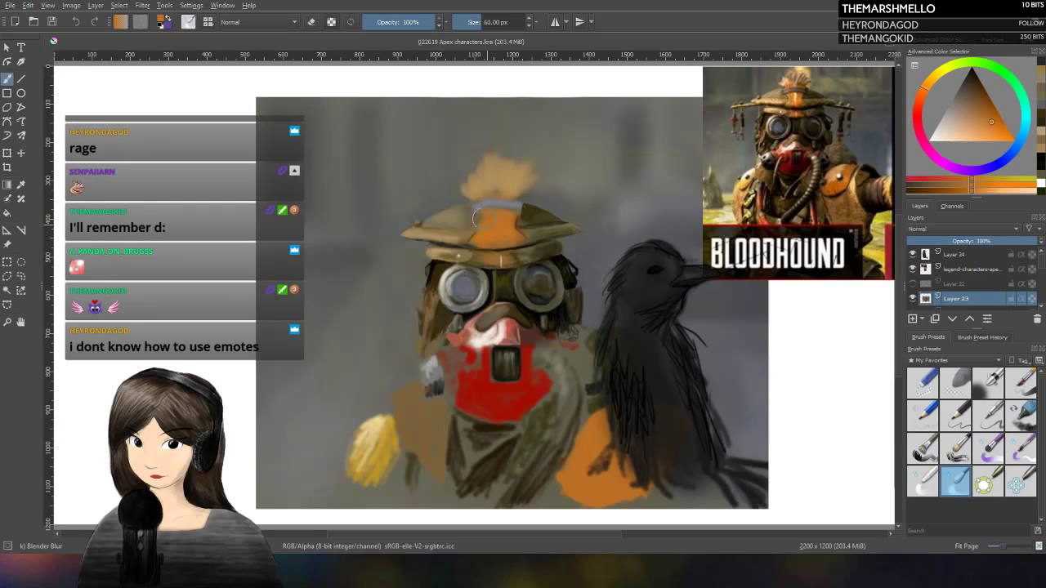
drag(478, 209, 515, 206)
click(955, 415)
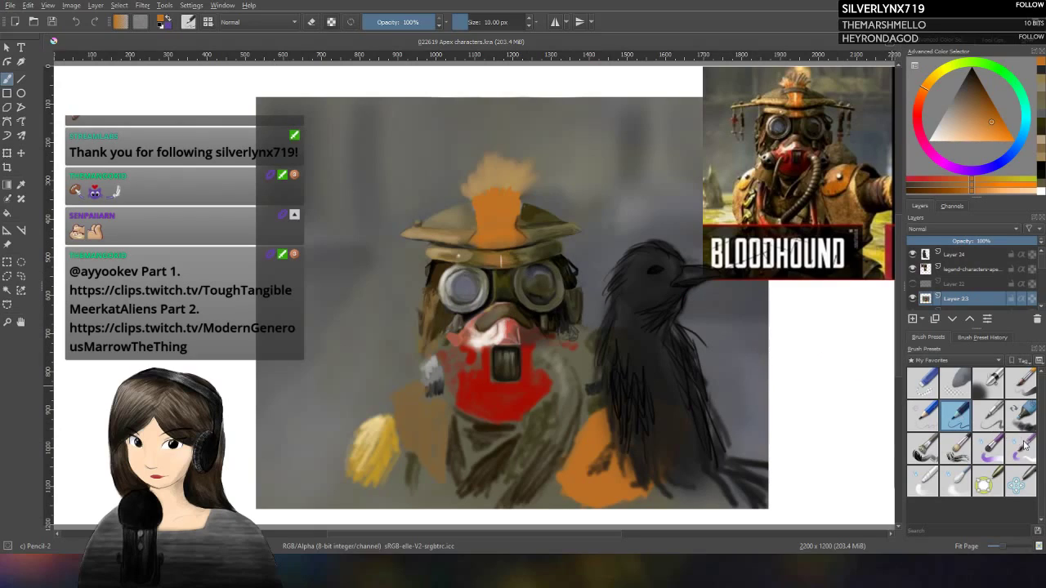
Step: Shade the base of the hat's orange patch in dark olive-brown with Pencil-2 at 54% opacity, and set the brush to 44.13 px
click(1040, 127)
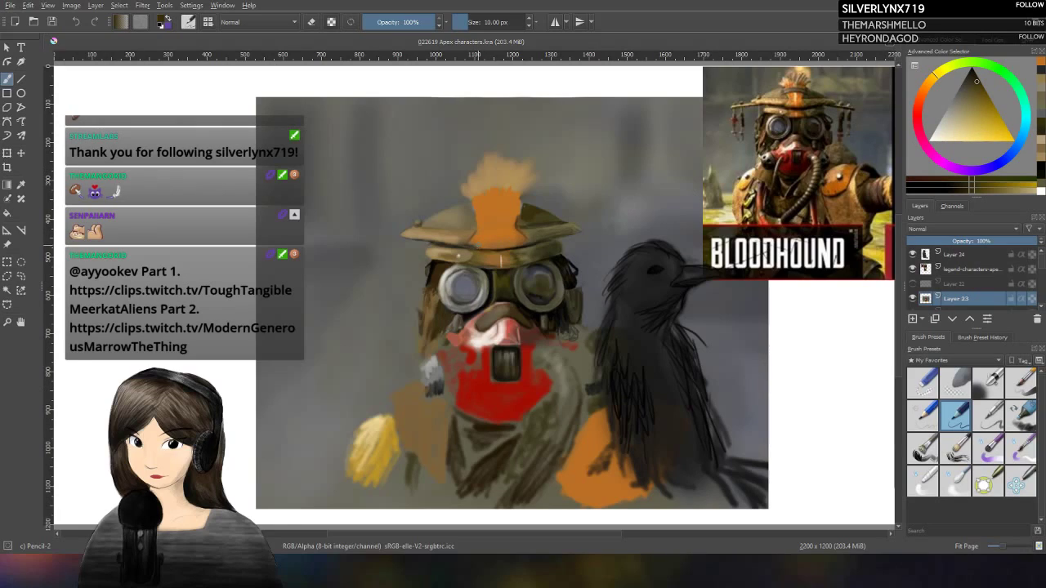
click(407, 22)
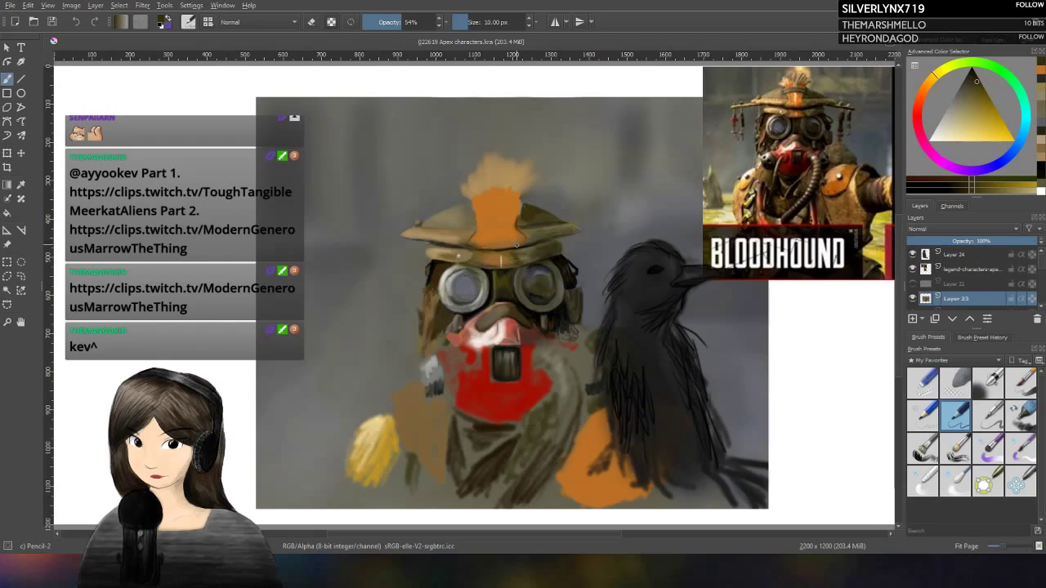
click(493, 20)
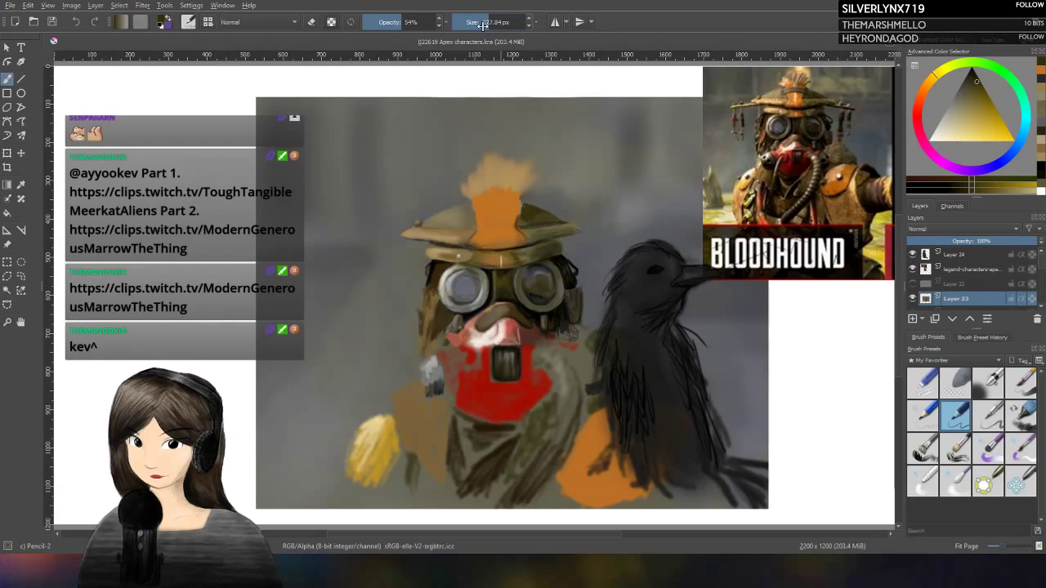
drag(493, 18, 503, 20)
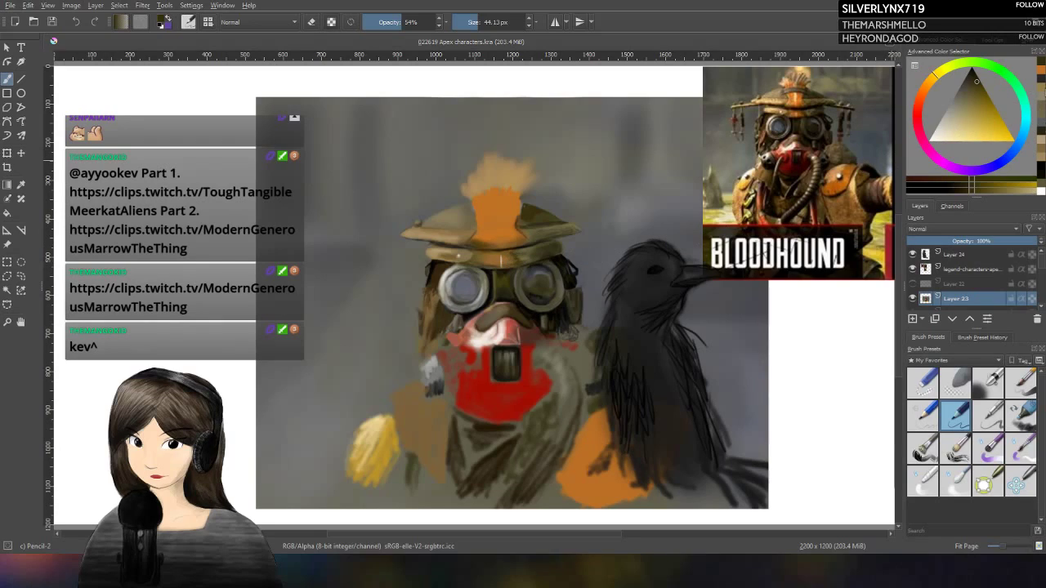
Step: Highlight the orange patch in lighter orange at 54% opacity and 13.92 px, and switch to pale peach with Pencil-2 at 10 px
click(1007, 194)
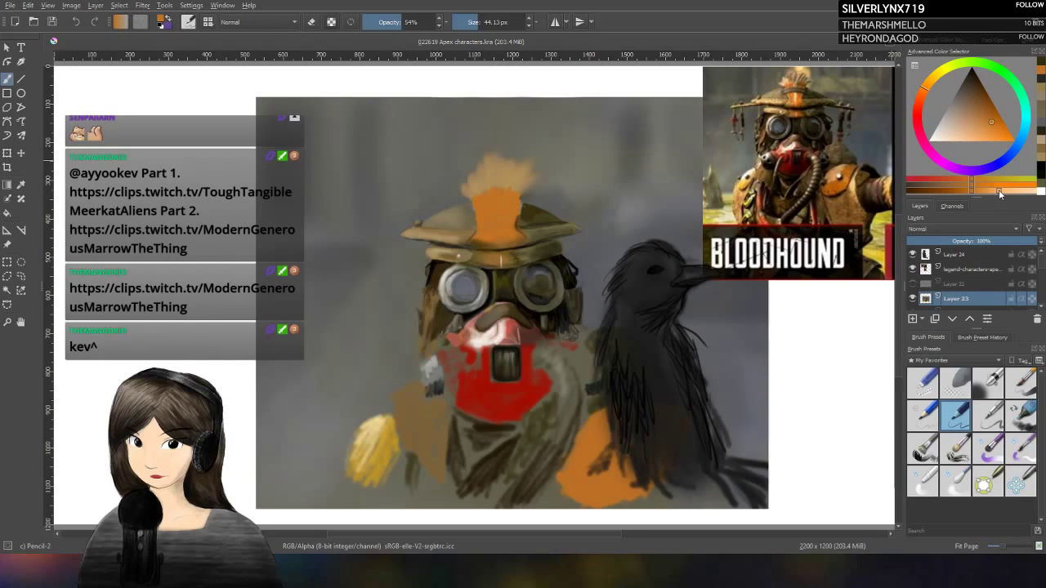
click(994, 190)
key(bracketleft)
key(bracketleft)
key(bracketleft)
key(bracketleft)
key(bracketleft)
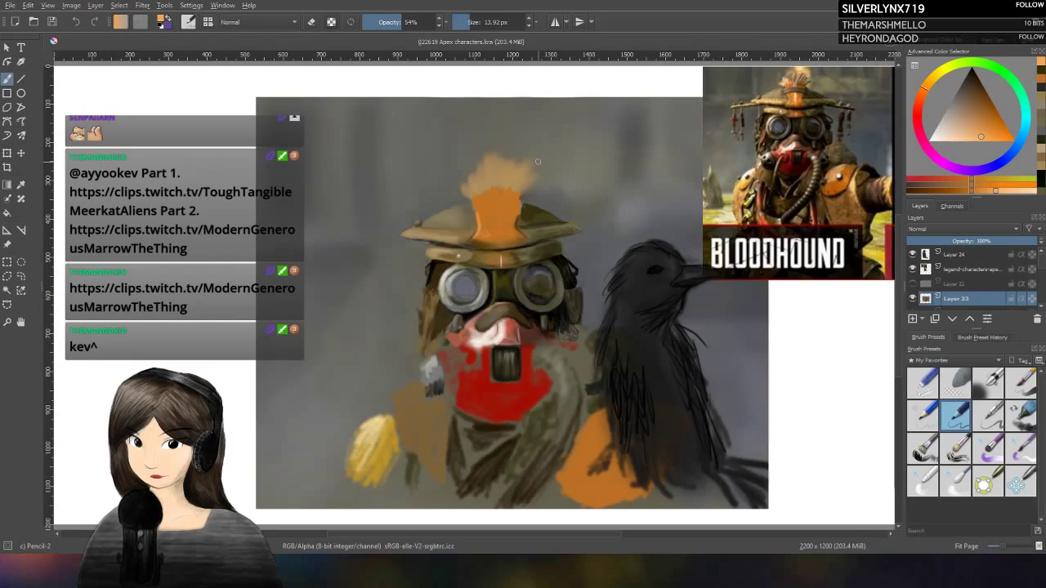
drag(538, 160, 494, 196)
ctrl+click(485, 229)
shift+drag(496, 141, 478, 140)
click(956, 415)
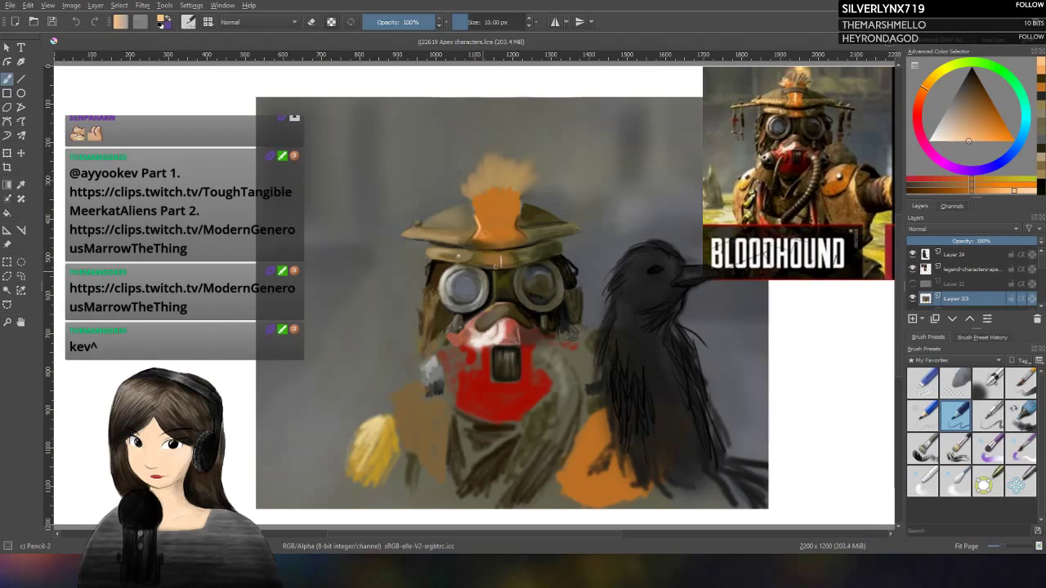
click(1034, 191)
drag(498, 208, 501, 242)
key(ctrl+z)
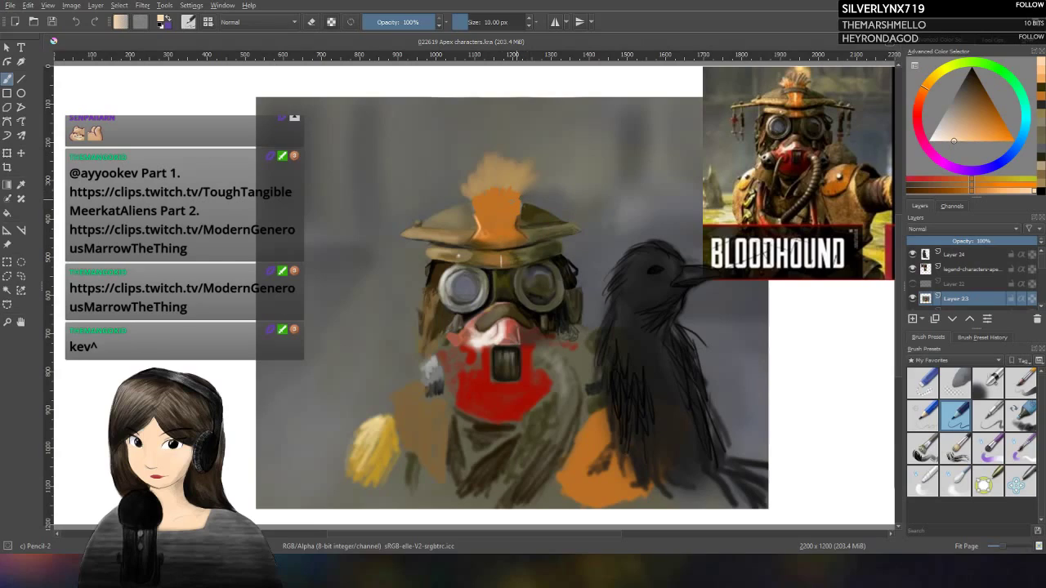
drag(498, 206, 500, 243)
key(ctrl+z)
click(988, 412)
drag(499, 206, 499, 247)
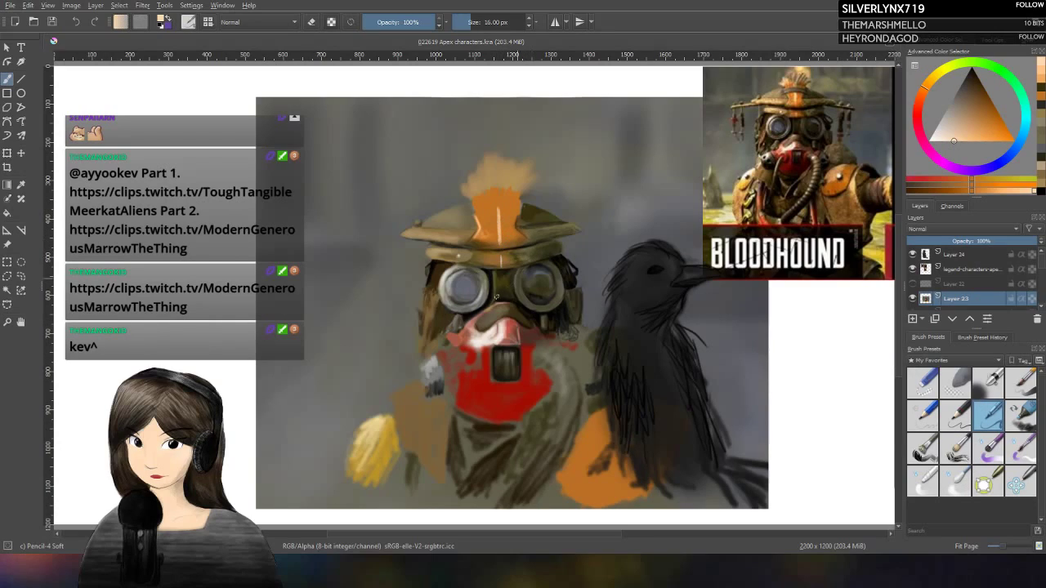
key(ctrl+z)
click(1028, 386)
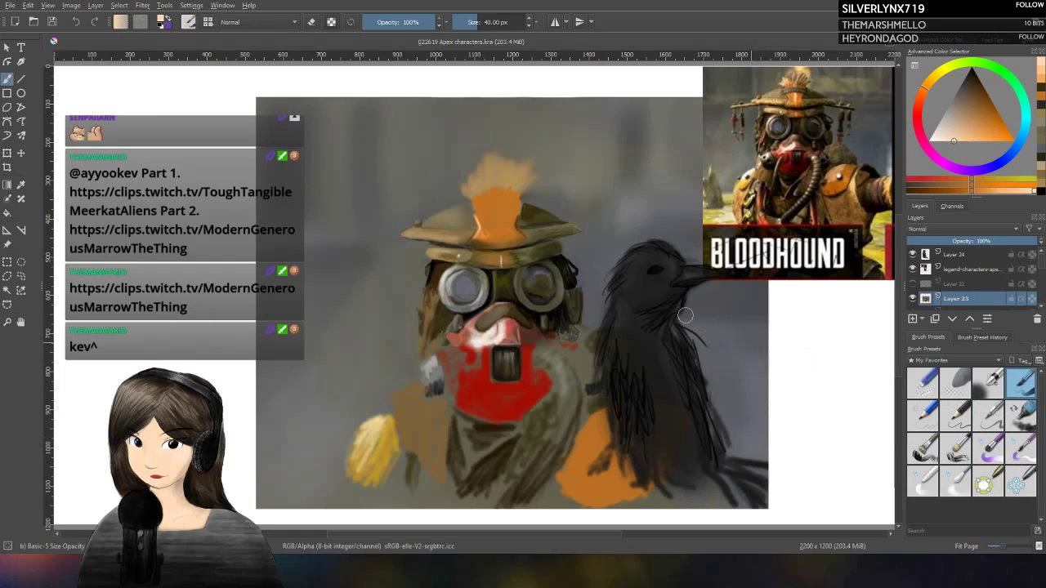
drag(498, 209, 499, 246)
key(ctrl+z)
drag(484, 22, 463, 22)
drag(498, 208, 500, 245)
key(ctrl+z)
drag(463, 22, 477, 23)
drag(496, 200, 497, 218)
key(ctrl+z)
key(ctrl+shift+z)
key(ctrl+z)
key(ctrl+shift+z)
key(ctrl+z)
Step: Paint a thin pale peach highlight stripe down the centre of the orange patch with Pencil-2 at 10 px
click(956, 415)
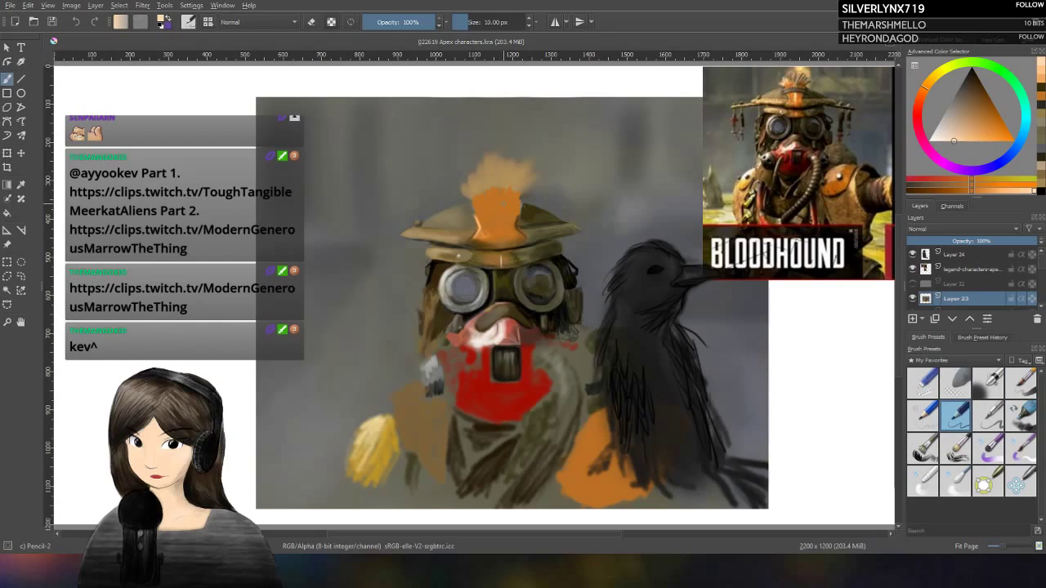
drag(496, 203, 497, 234)
drag(497, 222, 498, 238)
Step: Soften the highlight stripe with orange and peach tones sampled from the patch, lowering the brush opacity to 51%
ctrl+click(507, 199)
ctrl+click(500, 237)
mouse_move(501, 239)
mouse_down()
mouse_move(495, 196)
mouse_move(524, 153)
mouse_up()
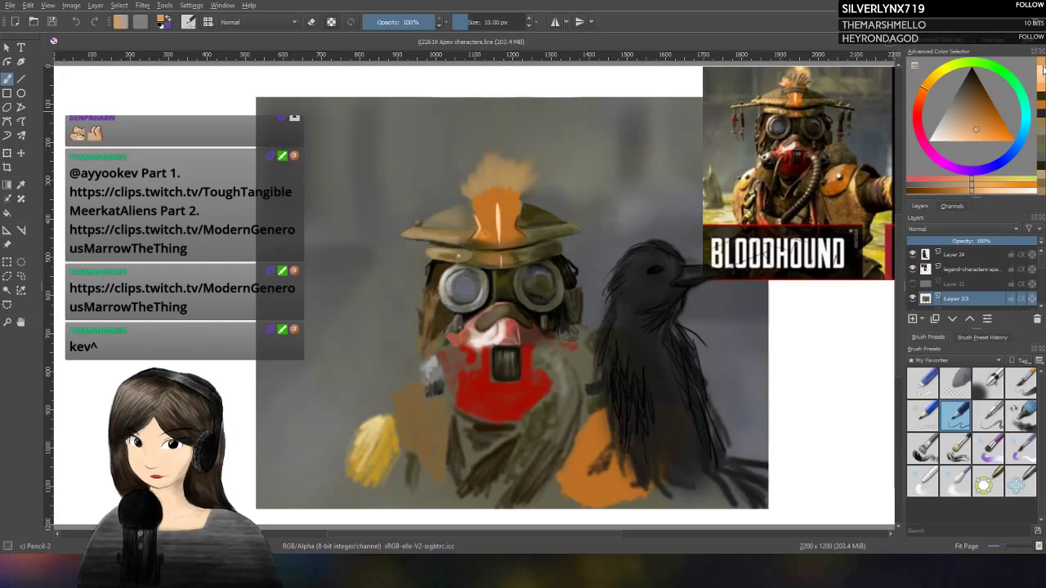
ctrl+click(605, 144)
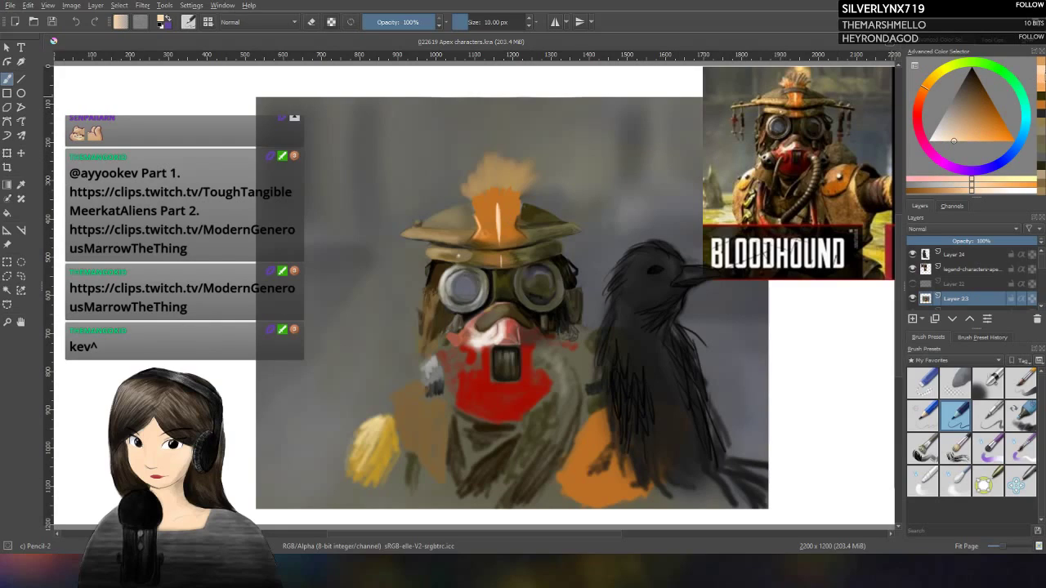
ctrl+click(561, 214)
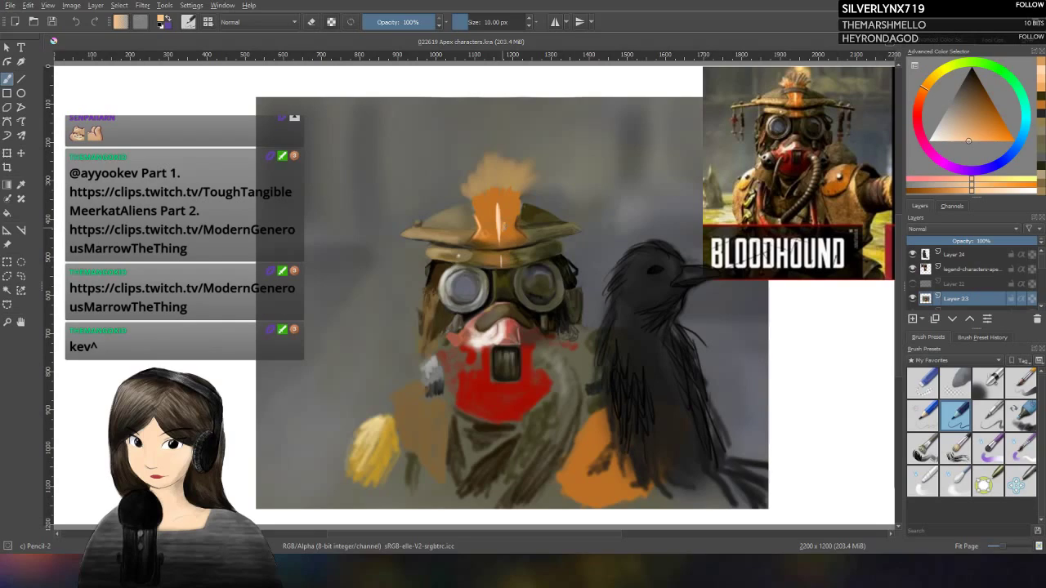
key(i)
key(i)
key(i)
key(i)
key(i)
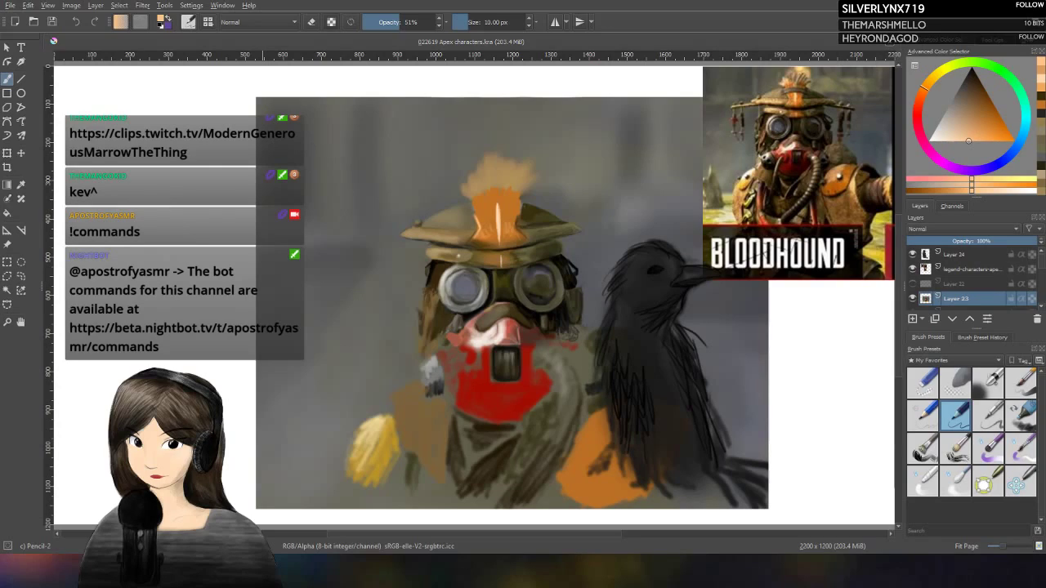
Step: Darken the crown right of the patch with sampled dark olive and dark green at 51% opacity, and blend it with Blender Blur at 15.27 px
ctrl+click(519, 223)
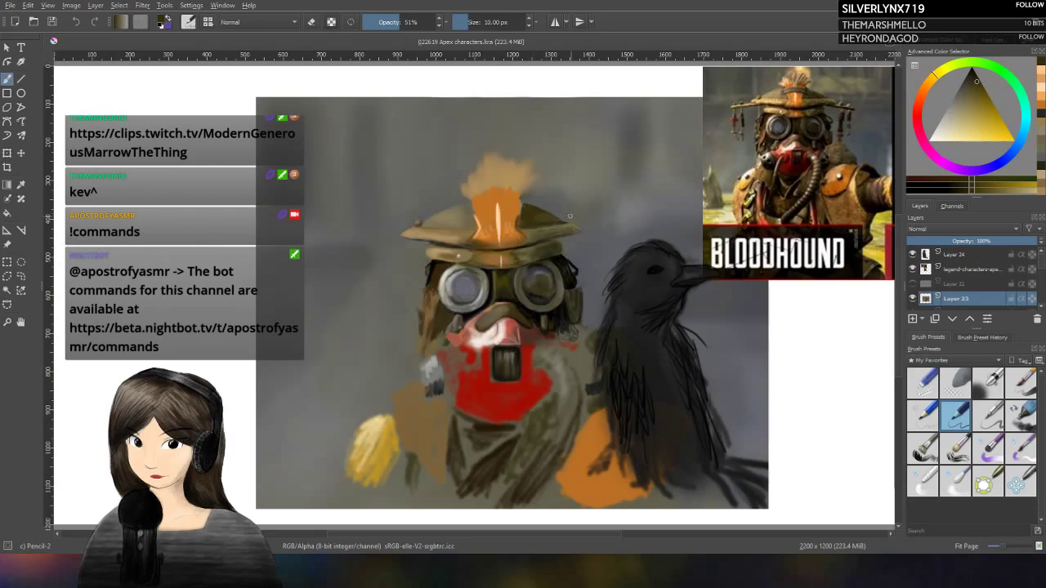
ctrl+click(546, 212)
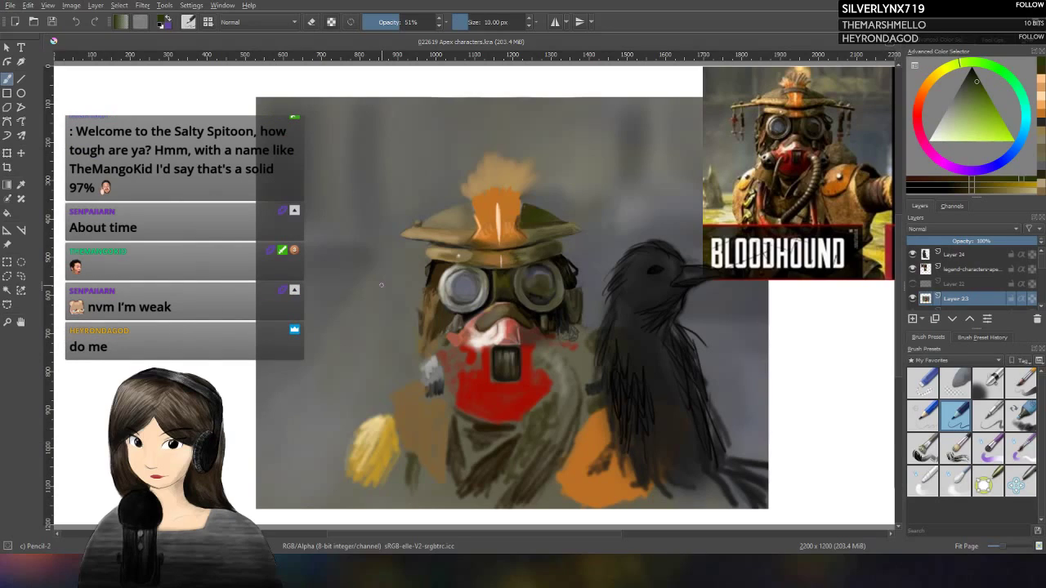
click(956, 481)
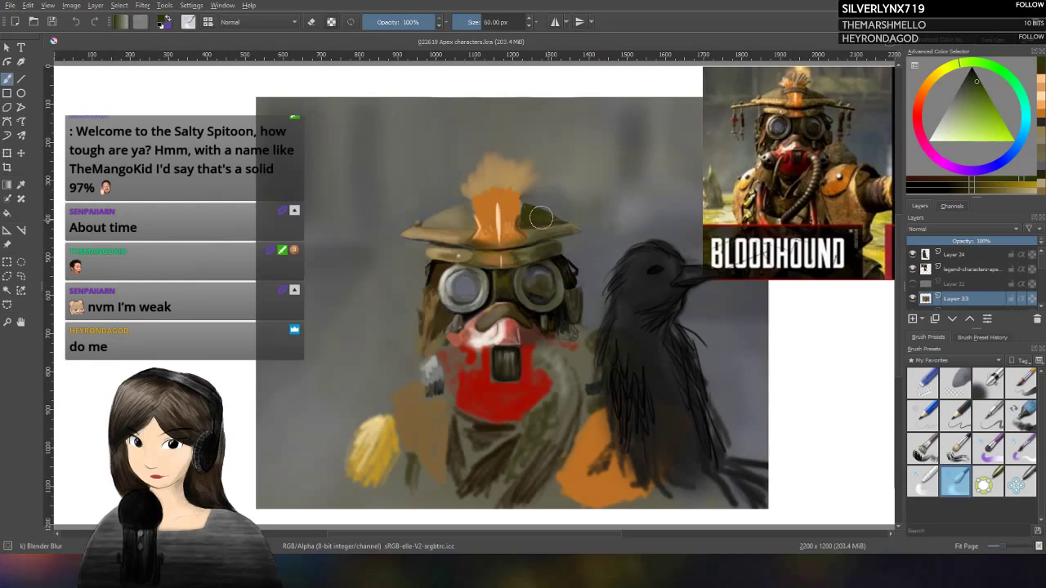
mouse_move(548, 202)
mouse_down()
mouse_move(524, 209)
mouse_move(527, 216)
mouse_up()
click(471, 22)
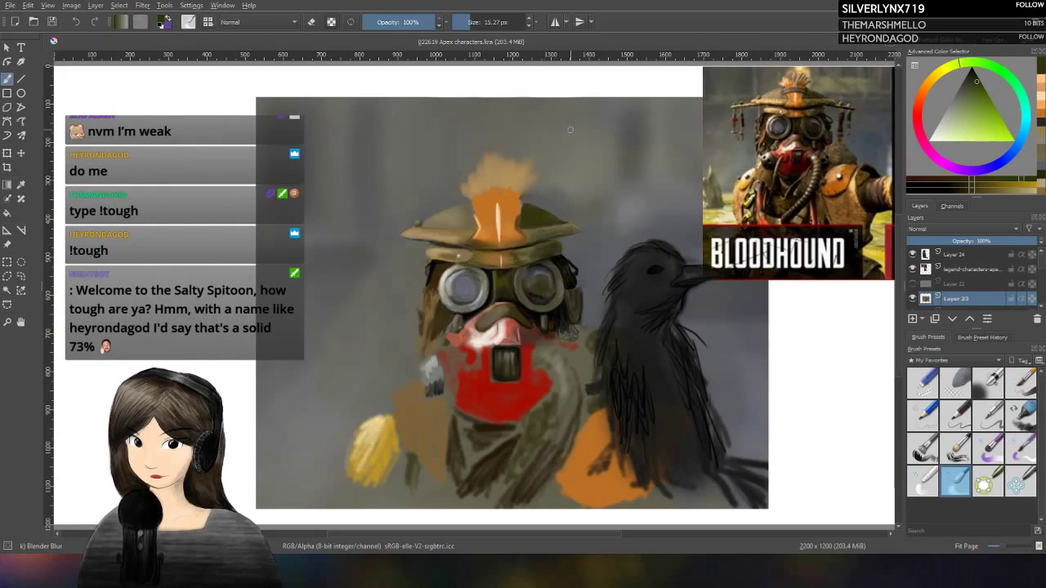
Step: Pick the patch's orange and soften the highlight stripe with Blender Blur at 31% opacity and 74.64 px
click(1041, 119)
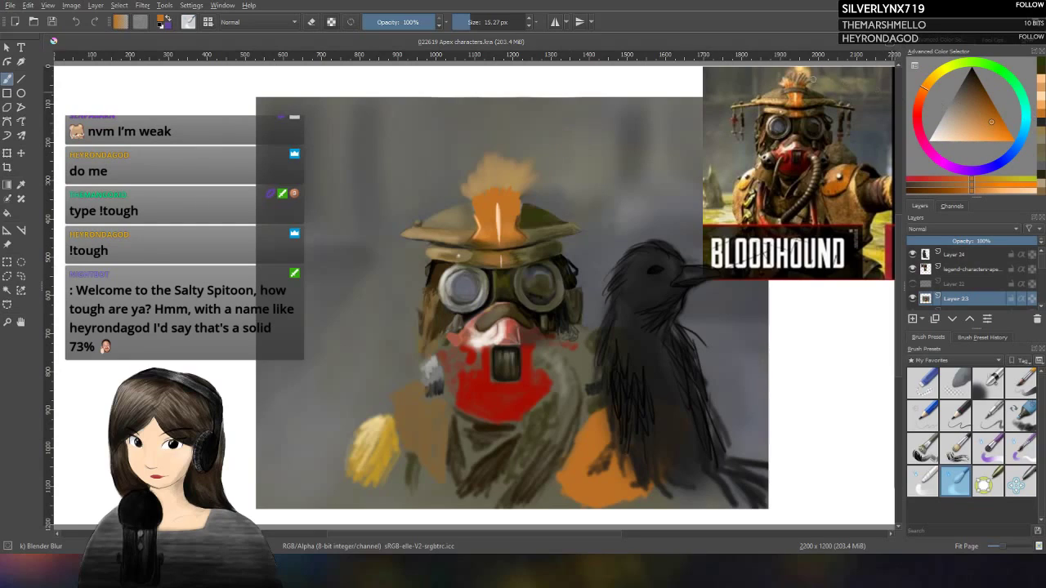
click(384, 22)
drag(386, 22, 387, 24)
drag(479, 23, 490, 23)
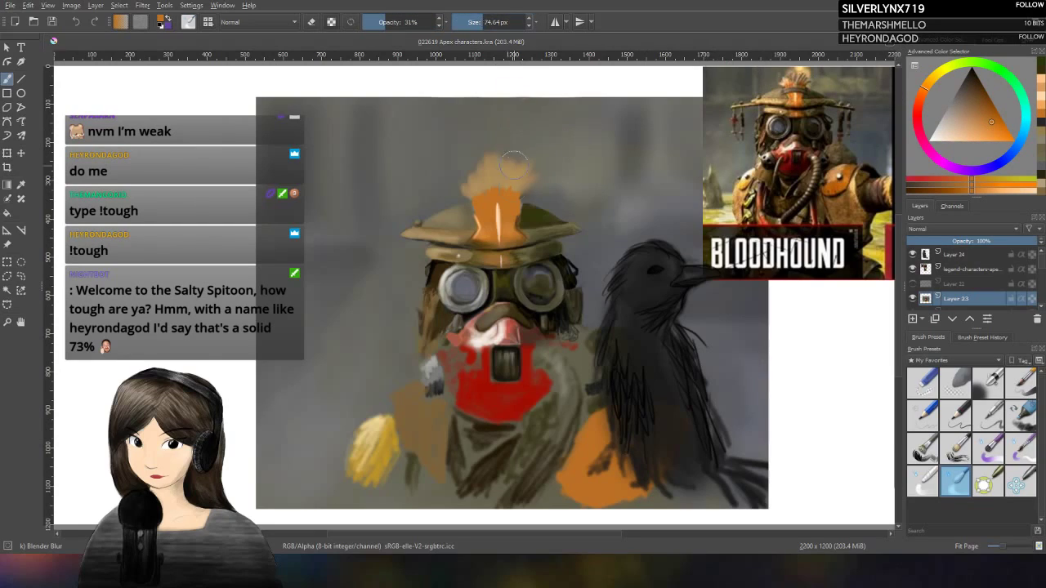
drag(494, 192, 500, 233)
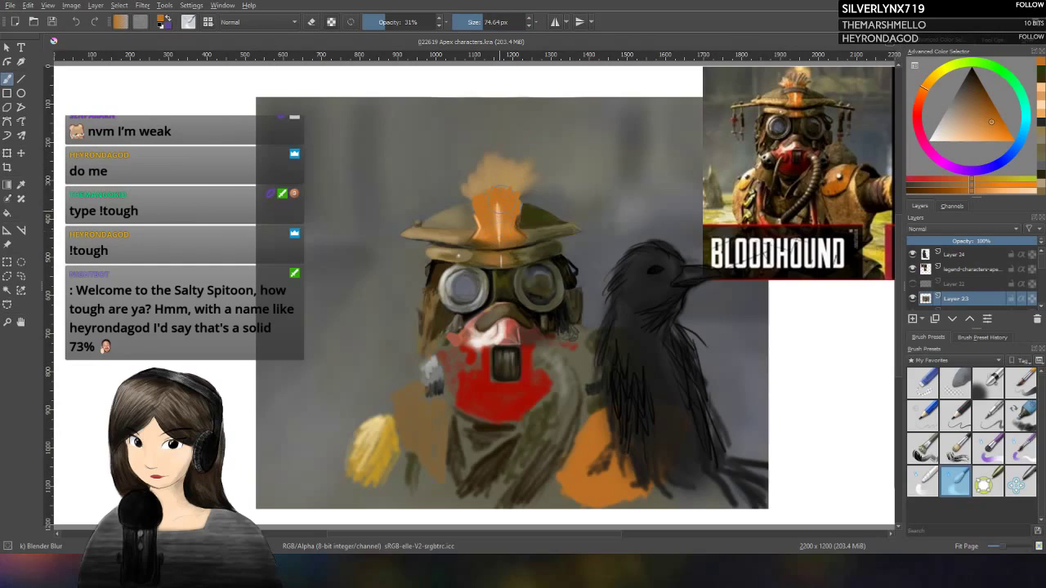
drag(626, 397, 631, 402)
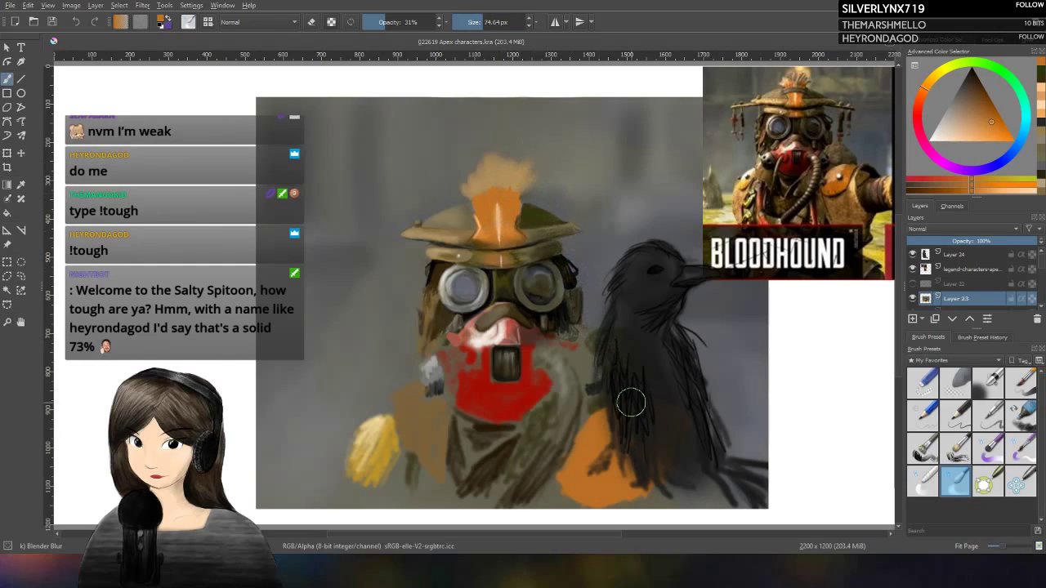
Step: Glaze the patch's highlight with orange using Pencil-2 at 53.13 px and 24% opacity
click(955, 413)
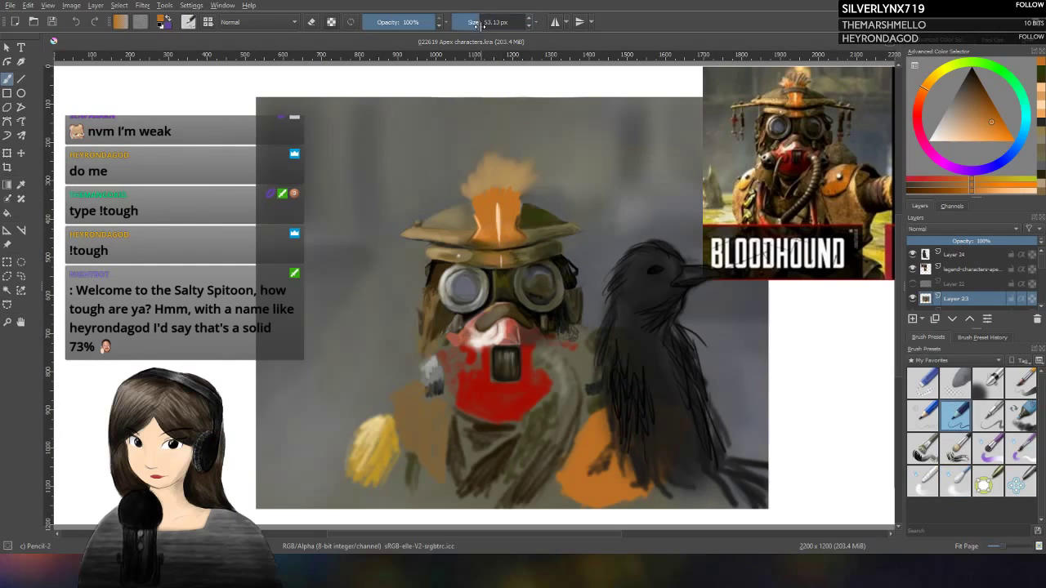
drag(476, 23, 497, 23)
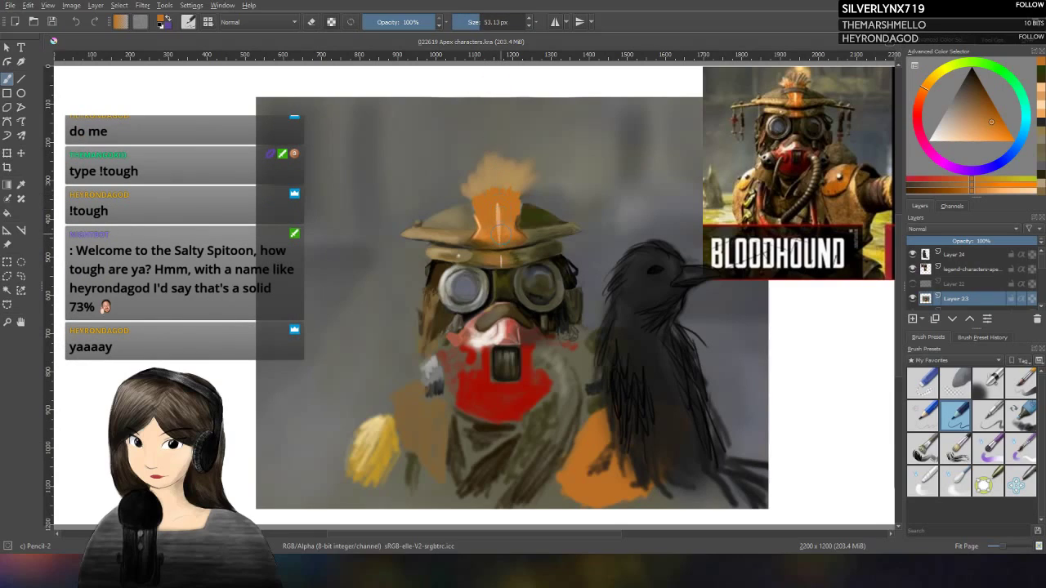
click(398, 22)
drag(399, 20, 382, 21)
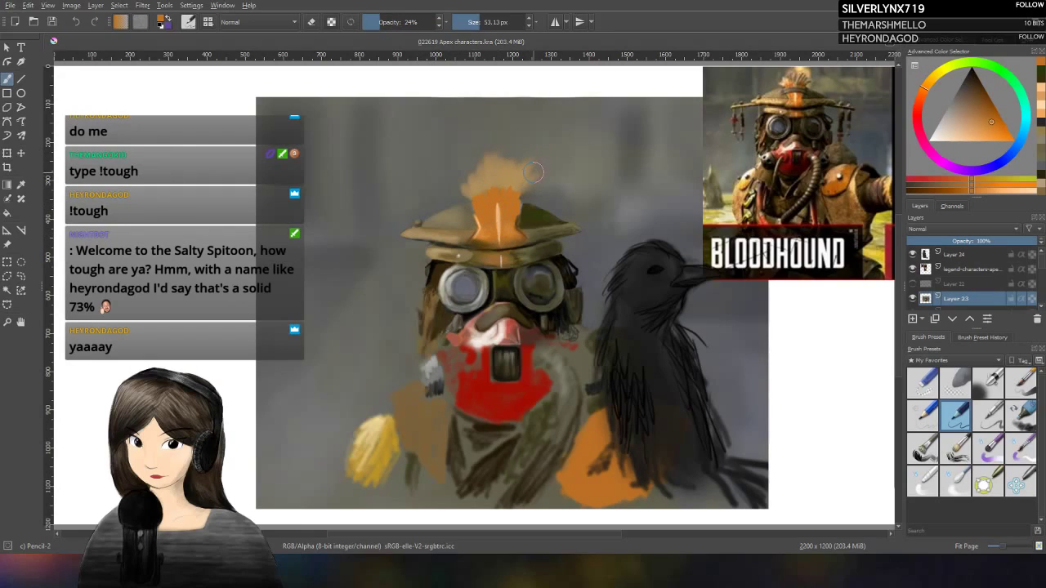
drag(542, 414, 558, 411)
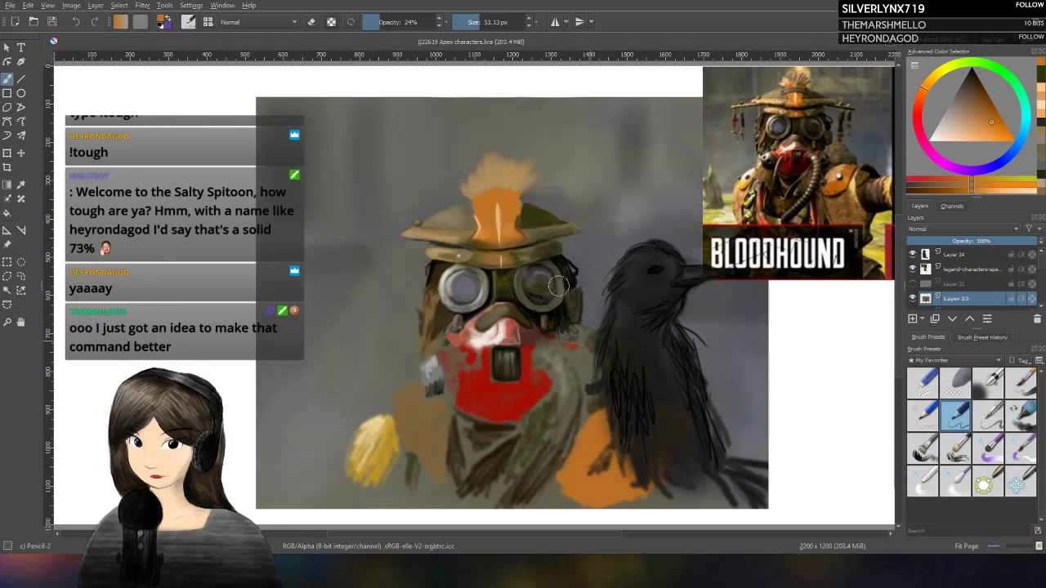
Step: Blend the orange patch with Blender Blur at 56% opacity, using sizes of 21.53 px and 33.79 px
click(955, 481)
click(404, 22)
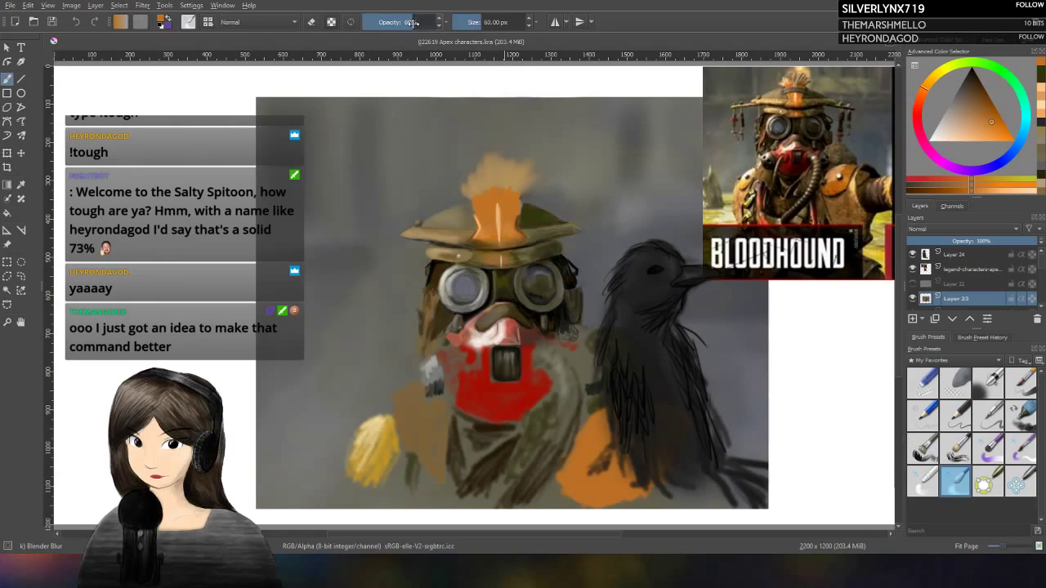
click(464, 23)
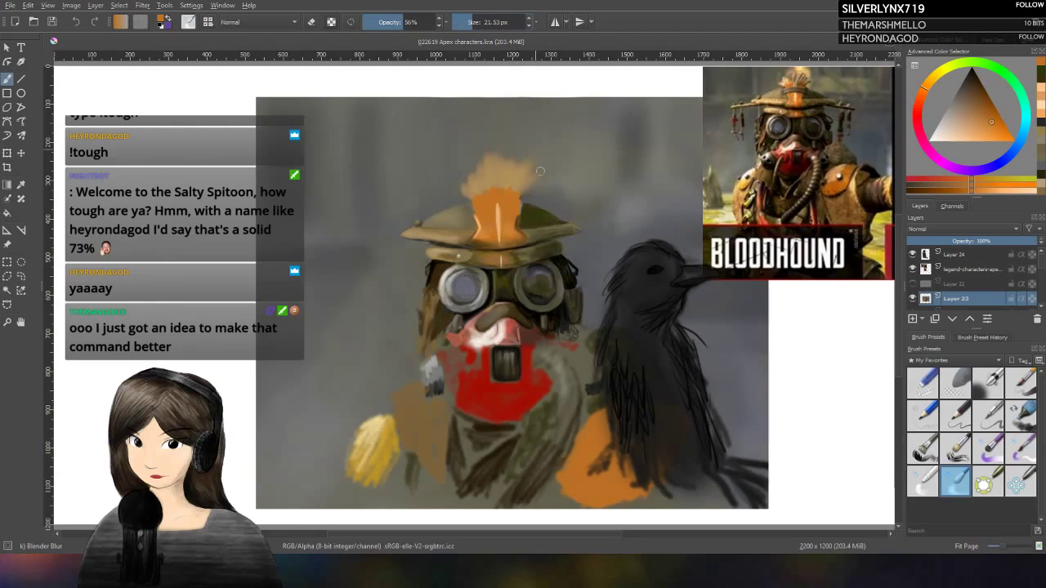
click(474, 23)
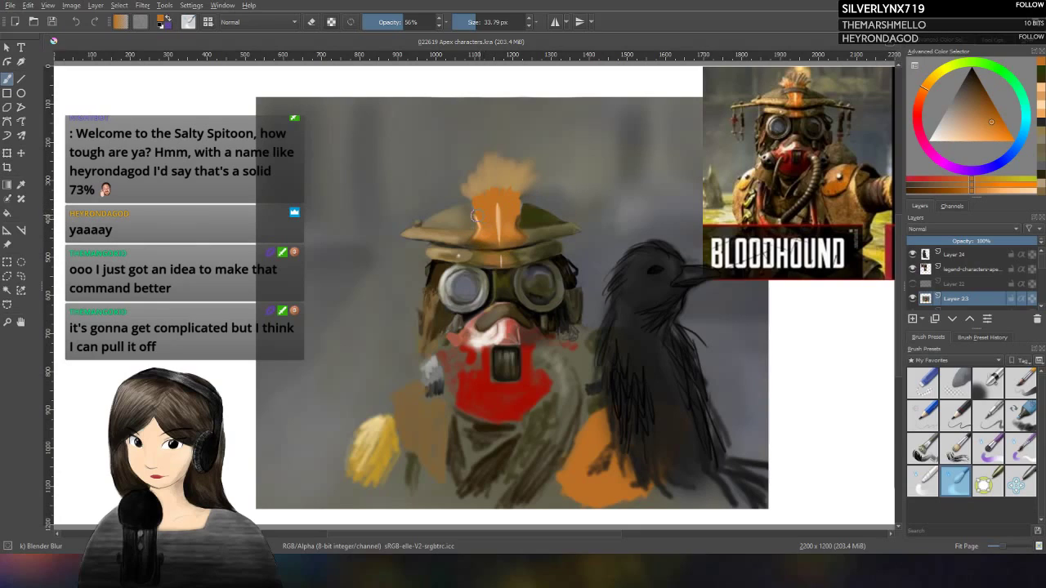
Step: Switch to Blender Basic at 100% opacity and reduce the brush size to 6.64 px
click(937, 484)
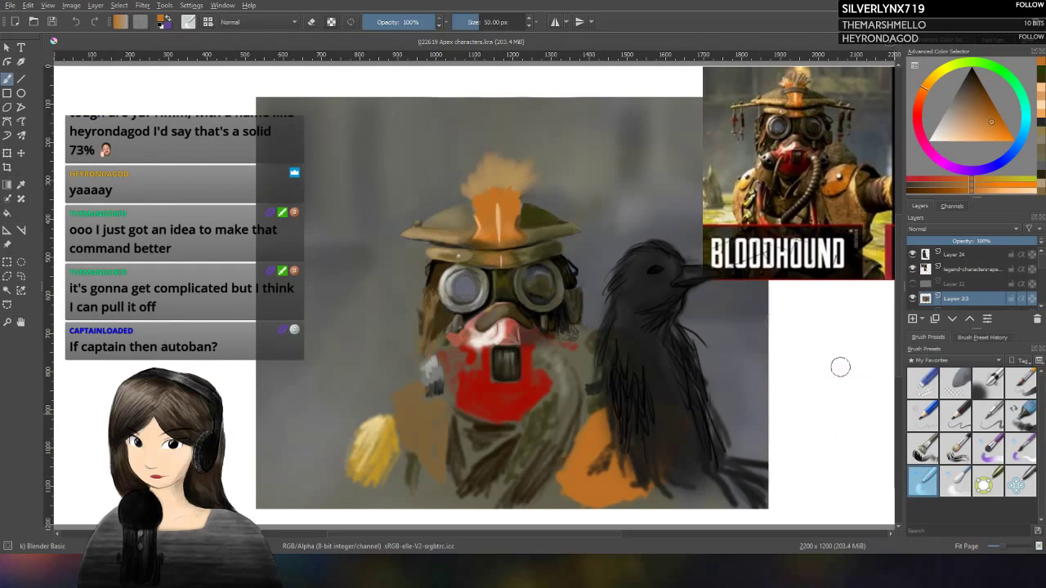
drag(473, 22, 463, 22)
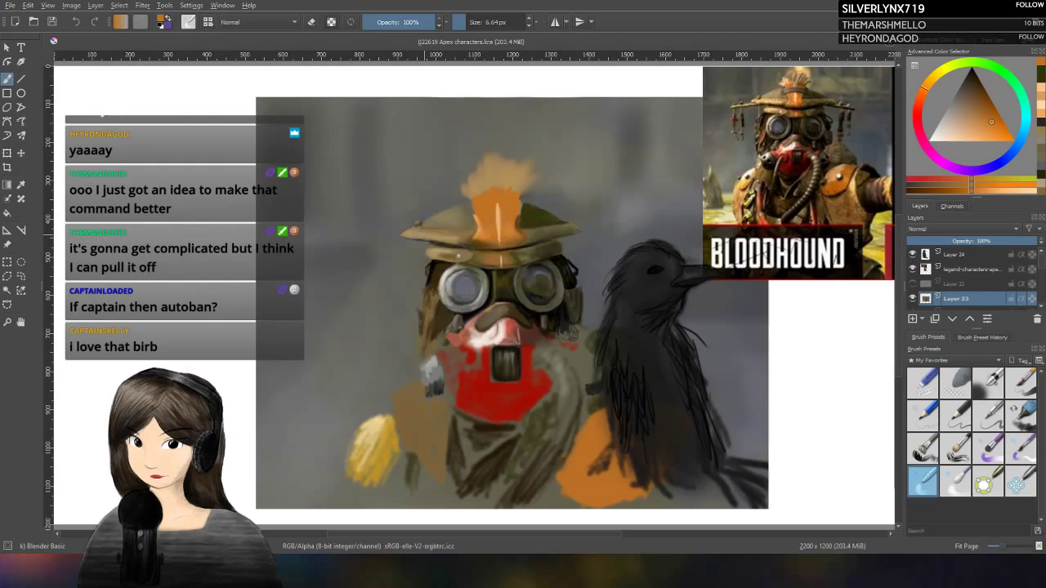
scroll(487, 17, up, 5)
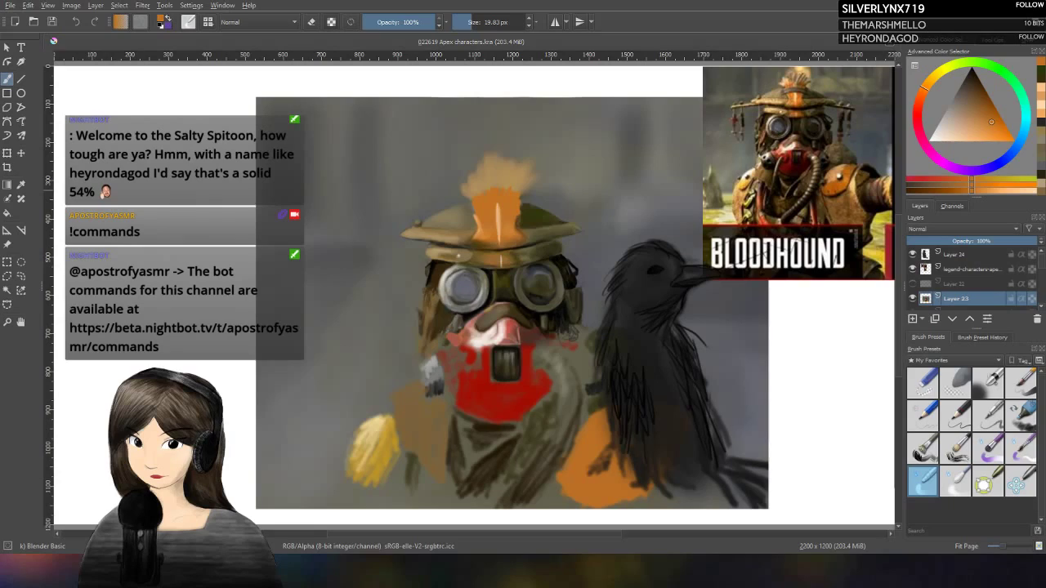
Step: Pick blue-grey and paint a thin band across the upper part of the orange patch with Pencil-2 at 10 px, redoing rejected strokes
click(1040, 127)
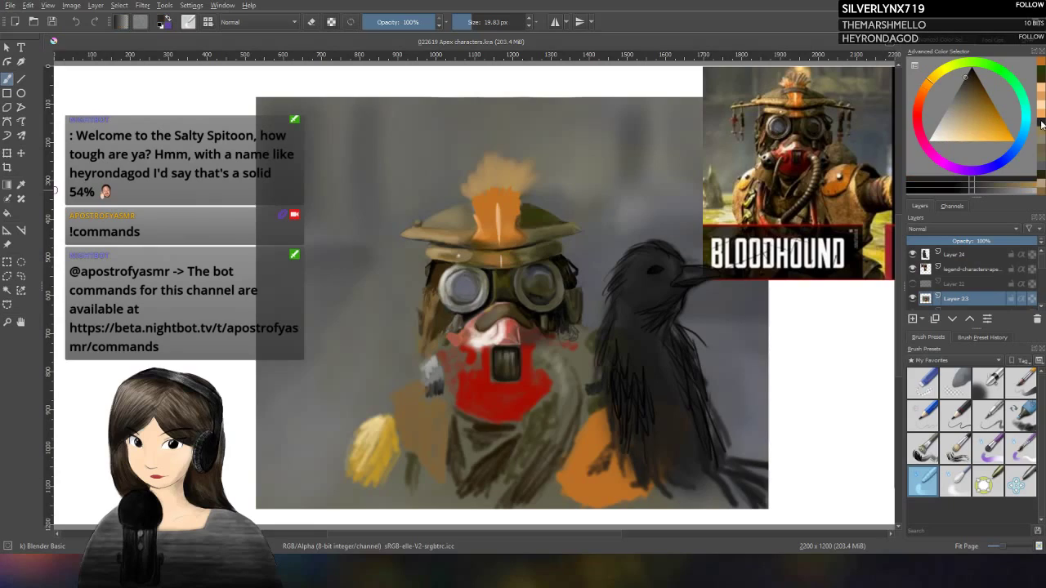
click(1041, 172)
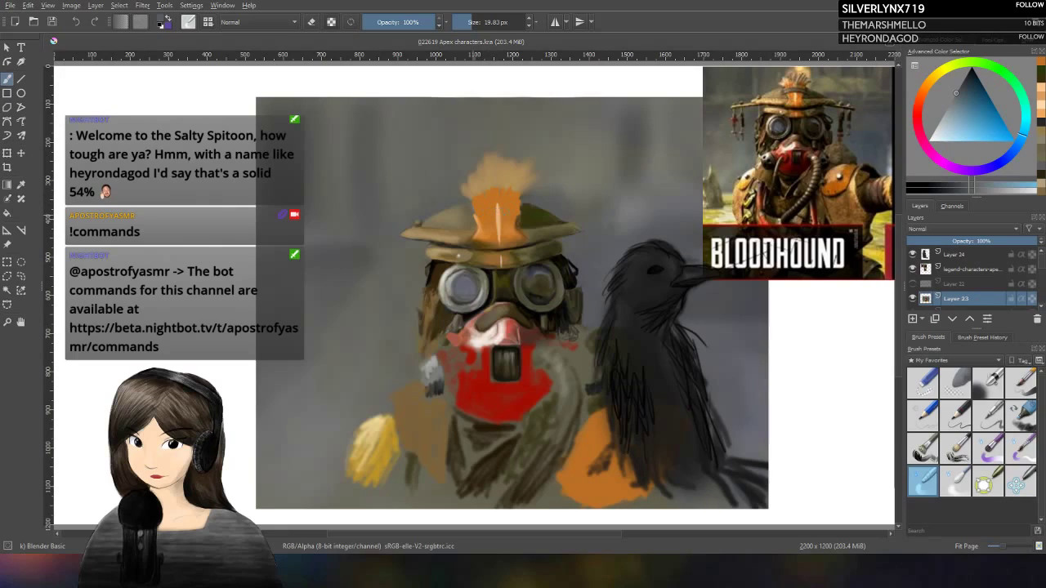
key(slash)
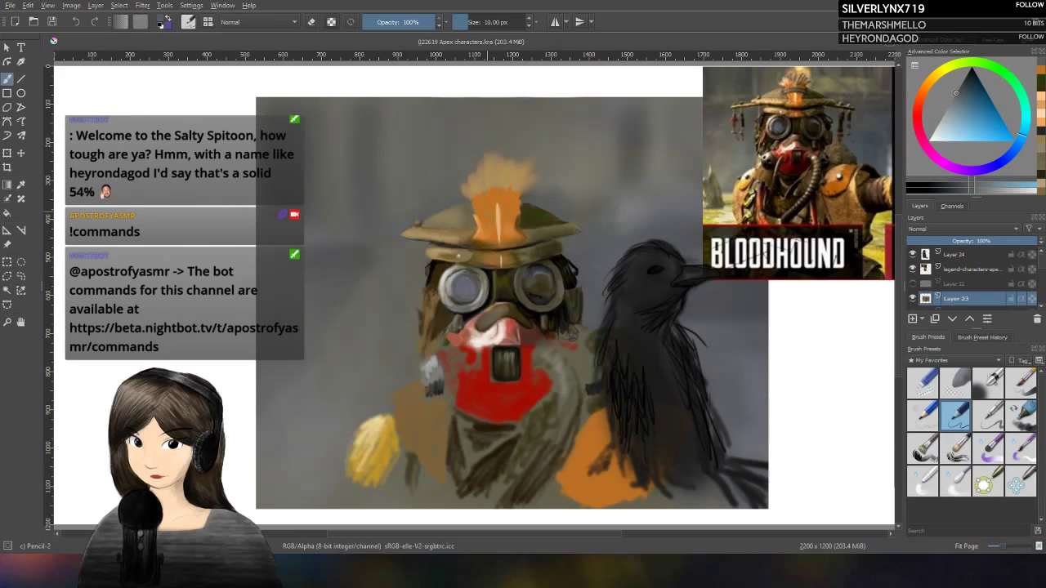
drag(477, 213, 510, 210)
key(ctrl+z)
key(ctrl+z)
key(ctrl+z)
drag(474, 214, 521, 211)
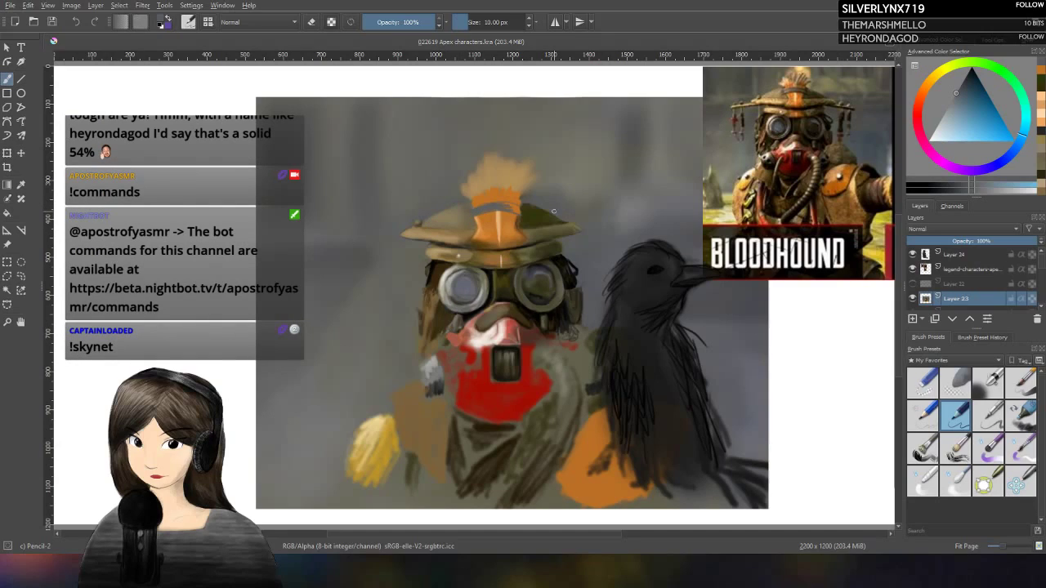
Step: Pick olive-brown and paint over the crown along the patch's left edge with Pencil-2 at 47 px
click(1040, 143)
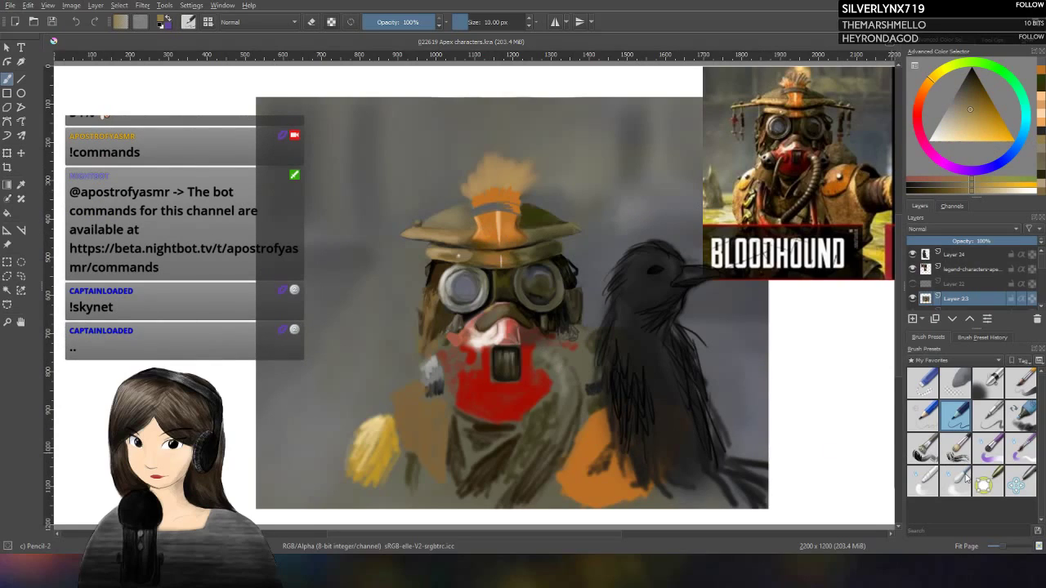
key(bracketright)
key(bracketright)
key(bracketright)
key(bracketright)
drag(470, 226, 471, 223)
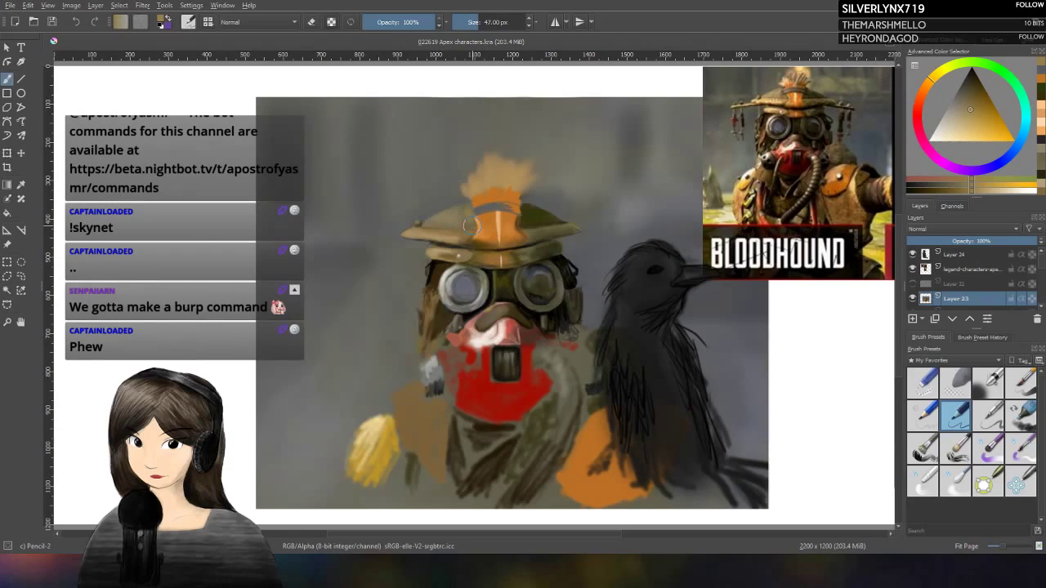
Step: Lower the Pencil-2 opacity to 50% and sample the crown's olive-brown left of the patch for shading
key(i)
key(i)
key(i)
key(i)
key(i)
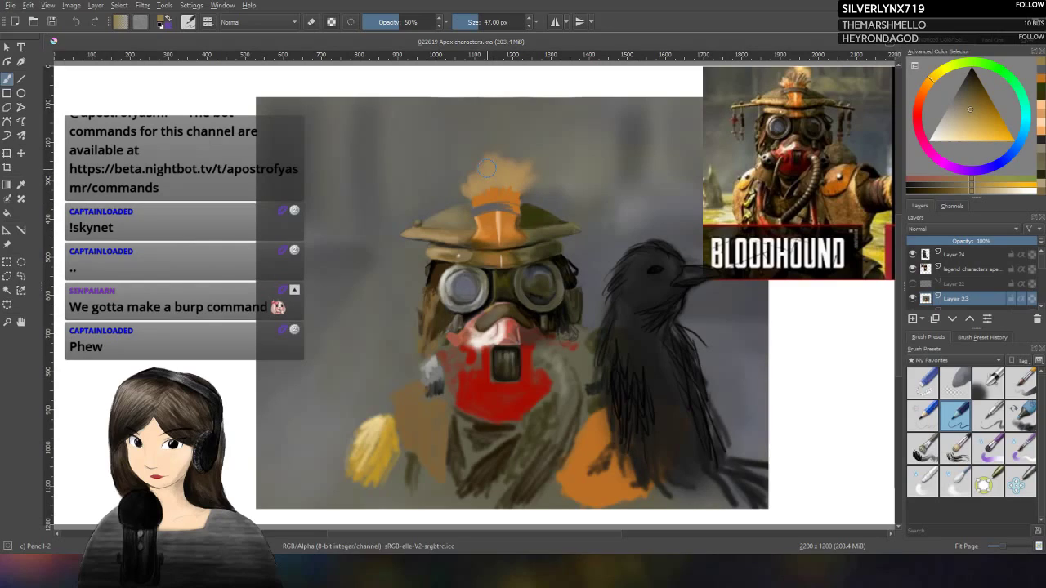
key(p)
click(454, 212)
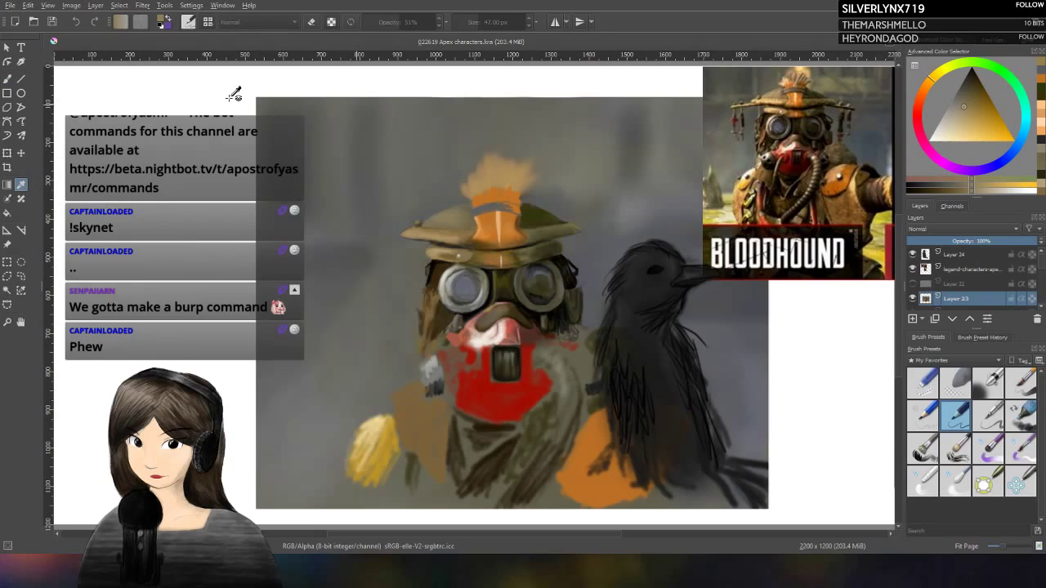
click(9, 78)
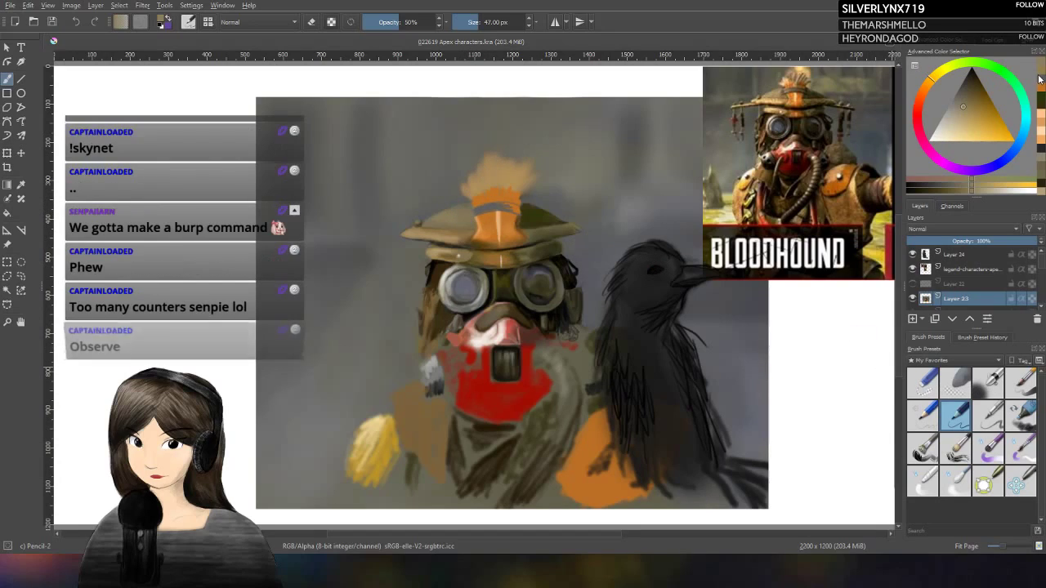
Step: Return to blue-grey and extend the band across the orange patch with Pencil-2 at 10 px and 100% opacity
key(x)
key(slash)
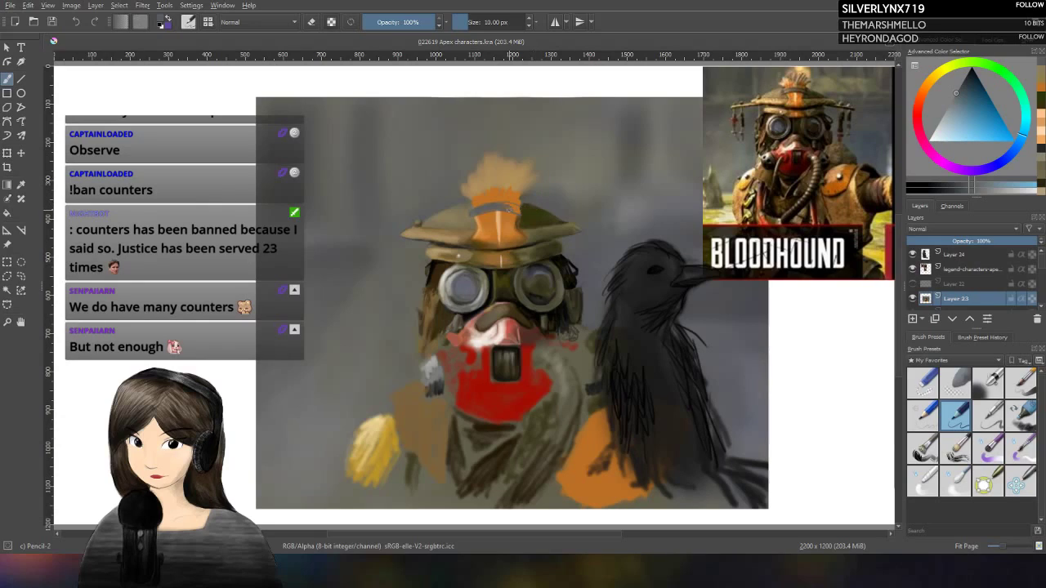
click(511, 206)
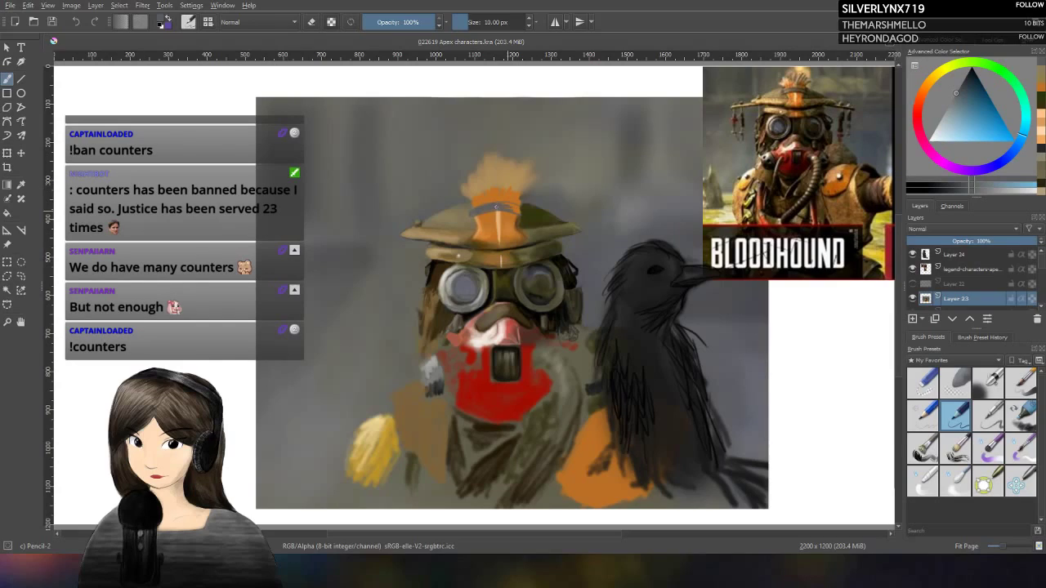
drag(496, 206, 517, 207)
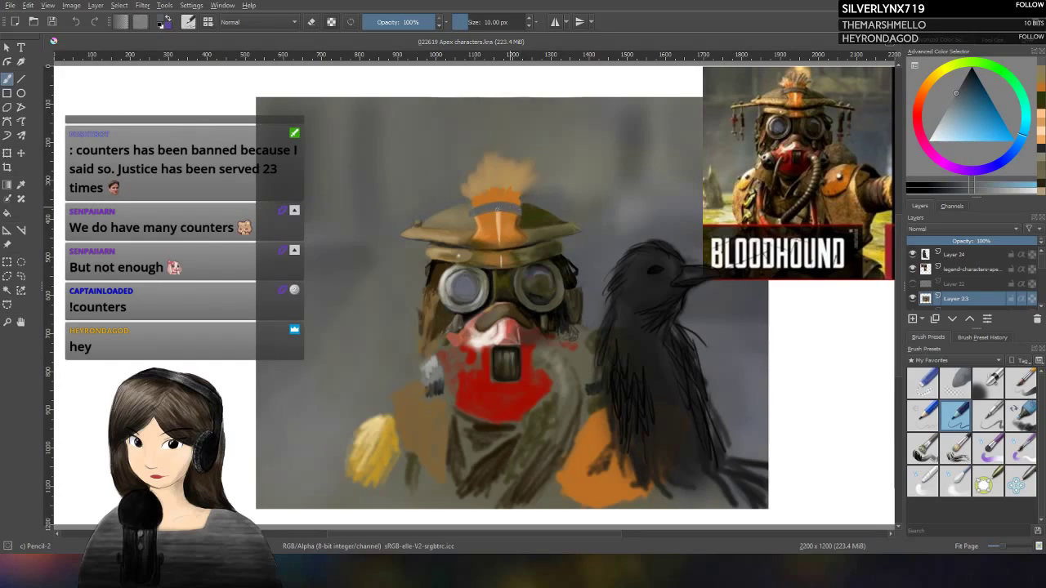
drag(522, 208, 518, 209)
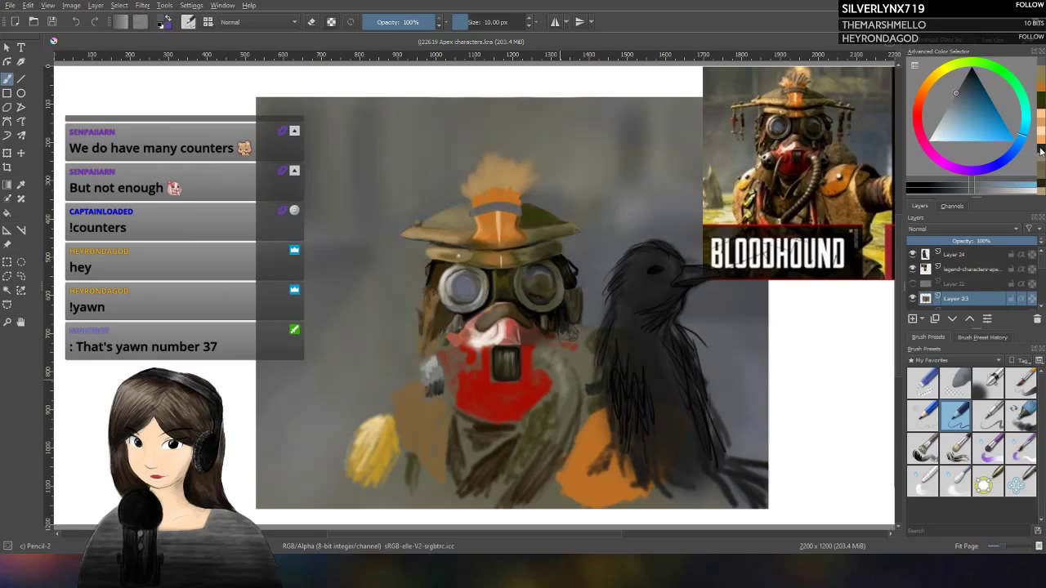
Step: Outline the band's lower edge with a near-black sampled from the reference, and highlight the band with a lighter blue-grey
ctrl+click(817, 185)
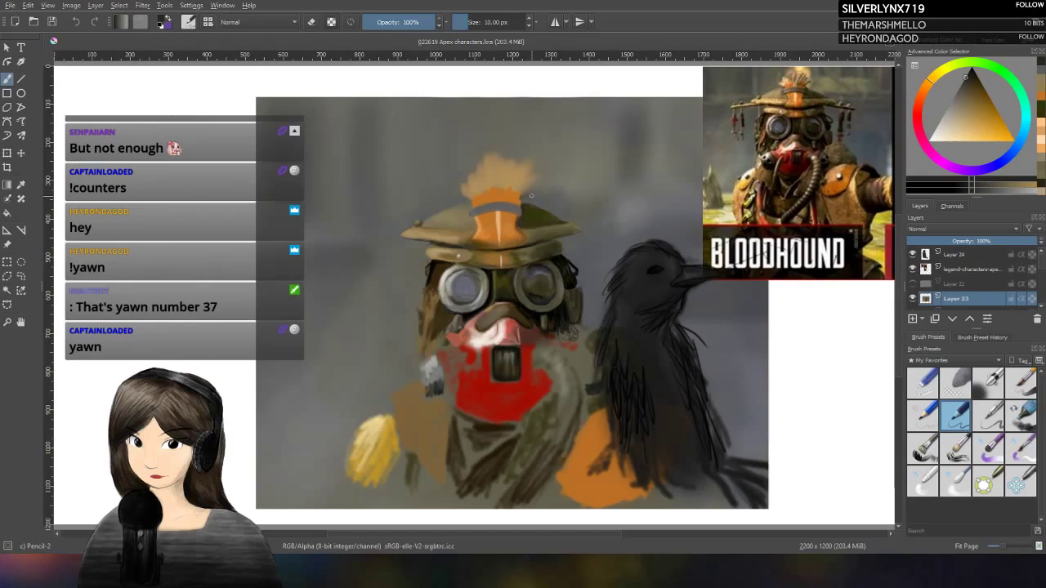
mouse_move(492, 210)
mouse_down()
mouse_move(470, 213)
mouse_move(498, 212)
mouse_up()
drag(507, 210, 487, 212)
click(1016, 191)
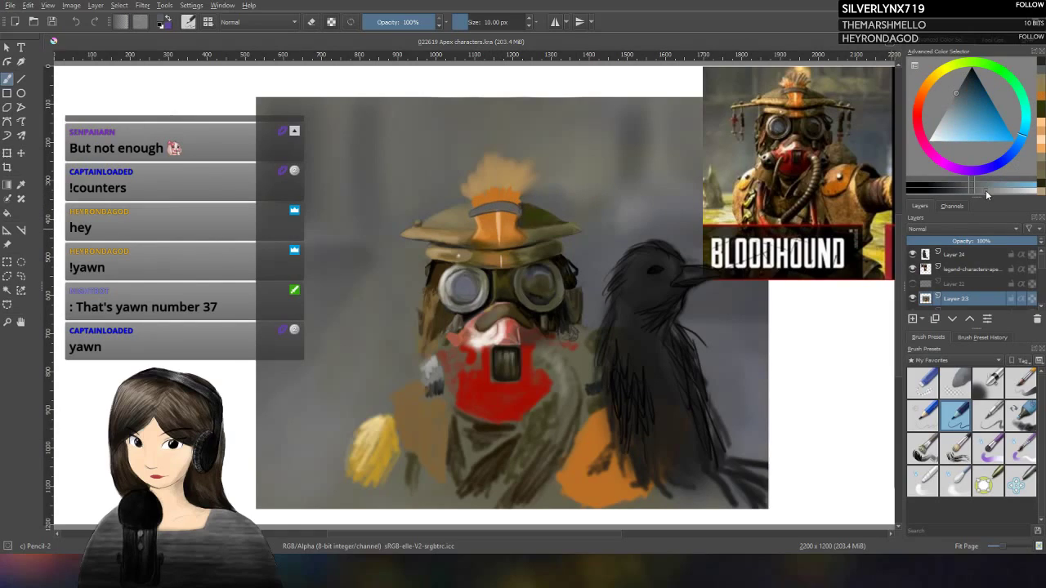
click(986, 190)
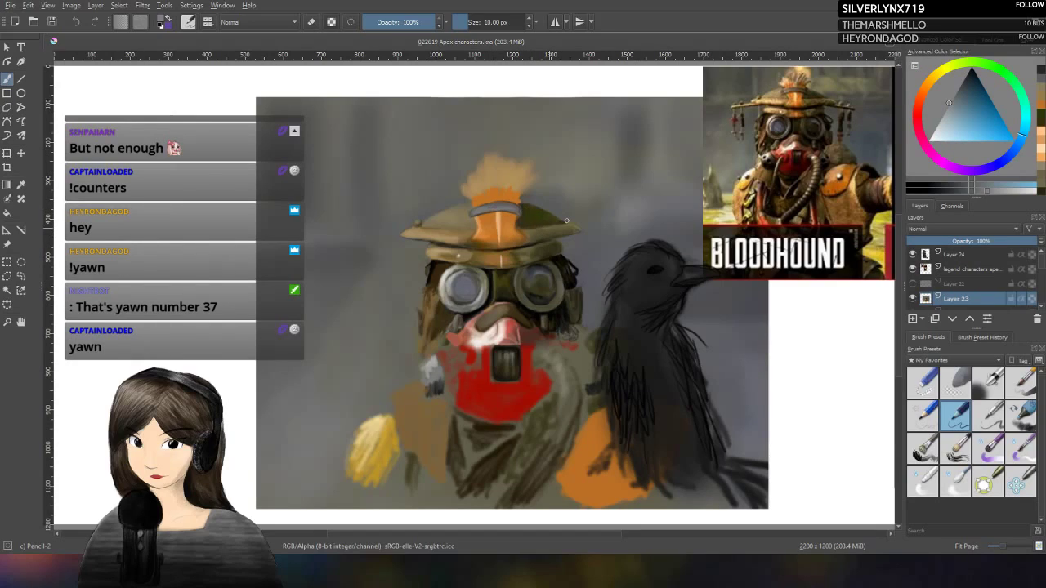
Step: Soften the blue-grey band with Blender Blur at 40% opacity and 15.27 px, and save the document
key(slash)
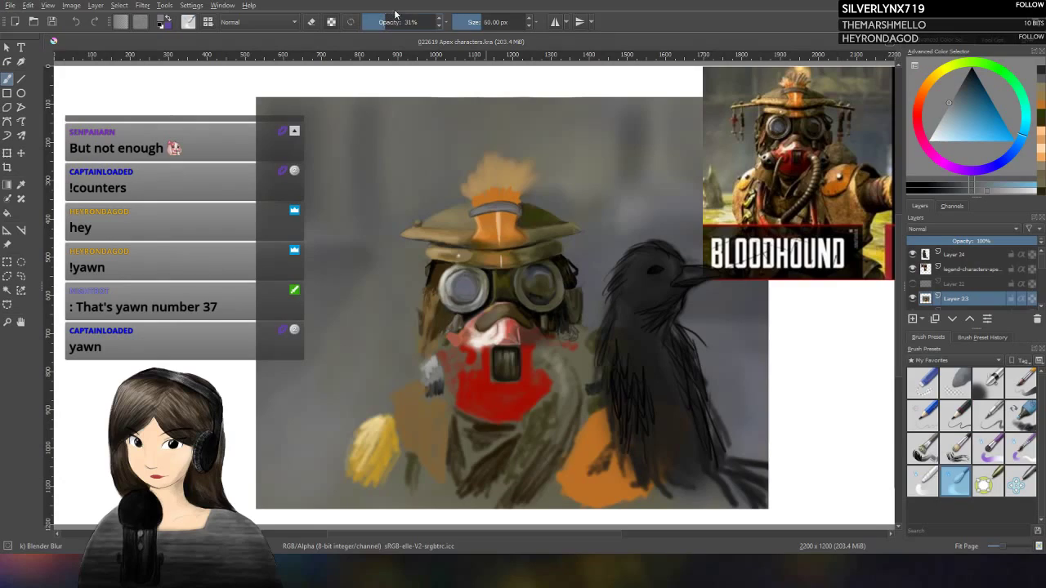
drag(474, 15, 469, 16)
click(393, 22)
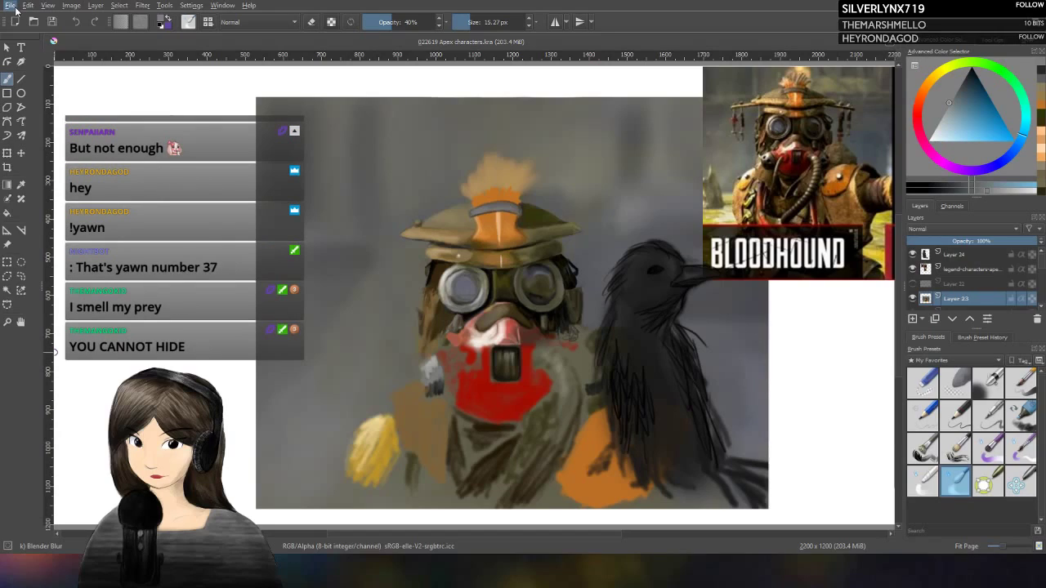
key(ctrl+s)
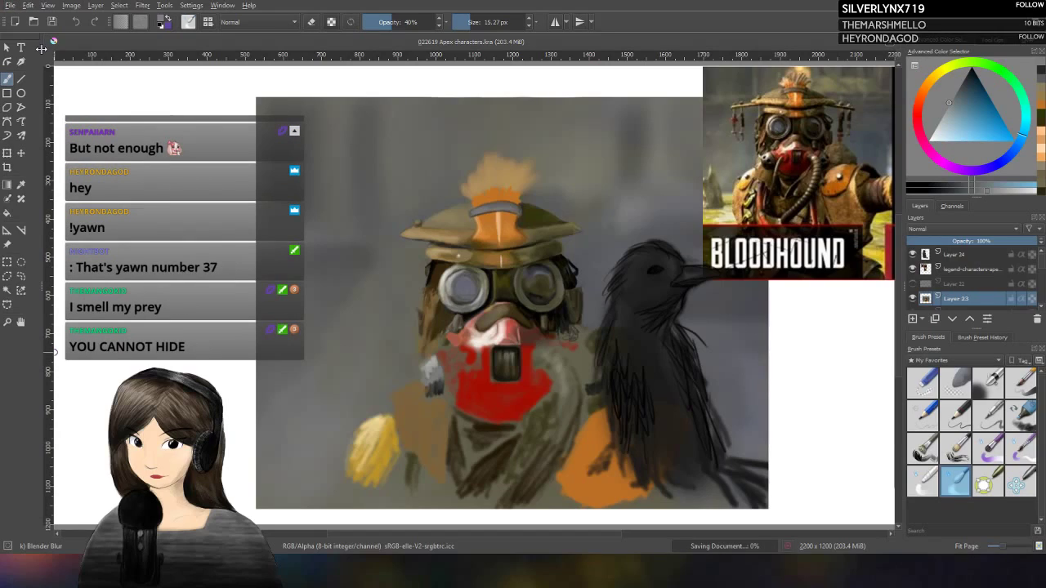